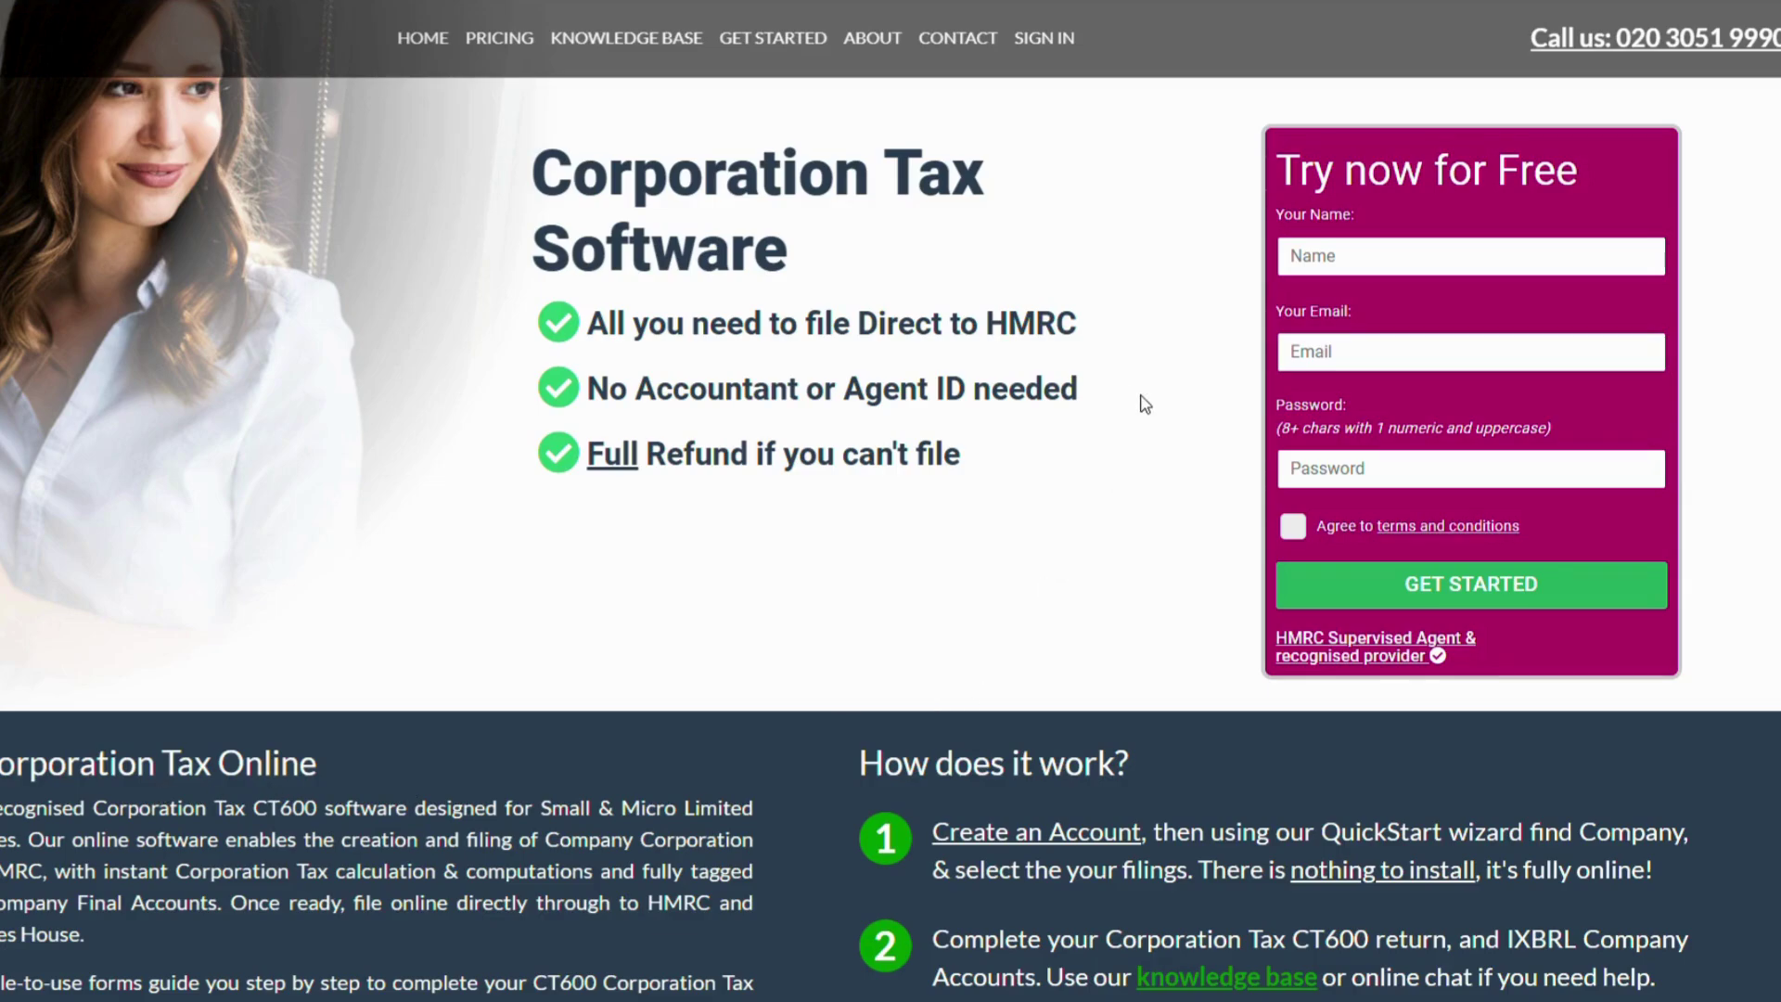
Sign in to EasyDigitalFiling with the filing account's e-mail and password
{"action": "left_click", "coordinate": [1069, 35]}
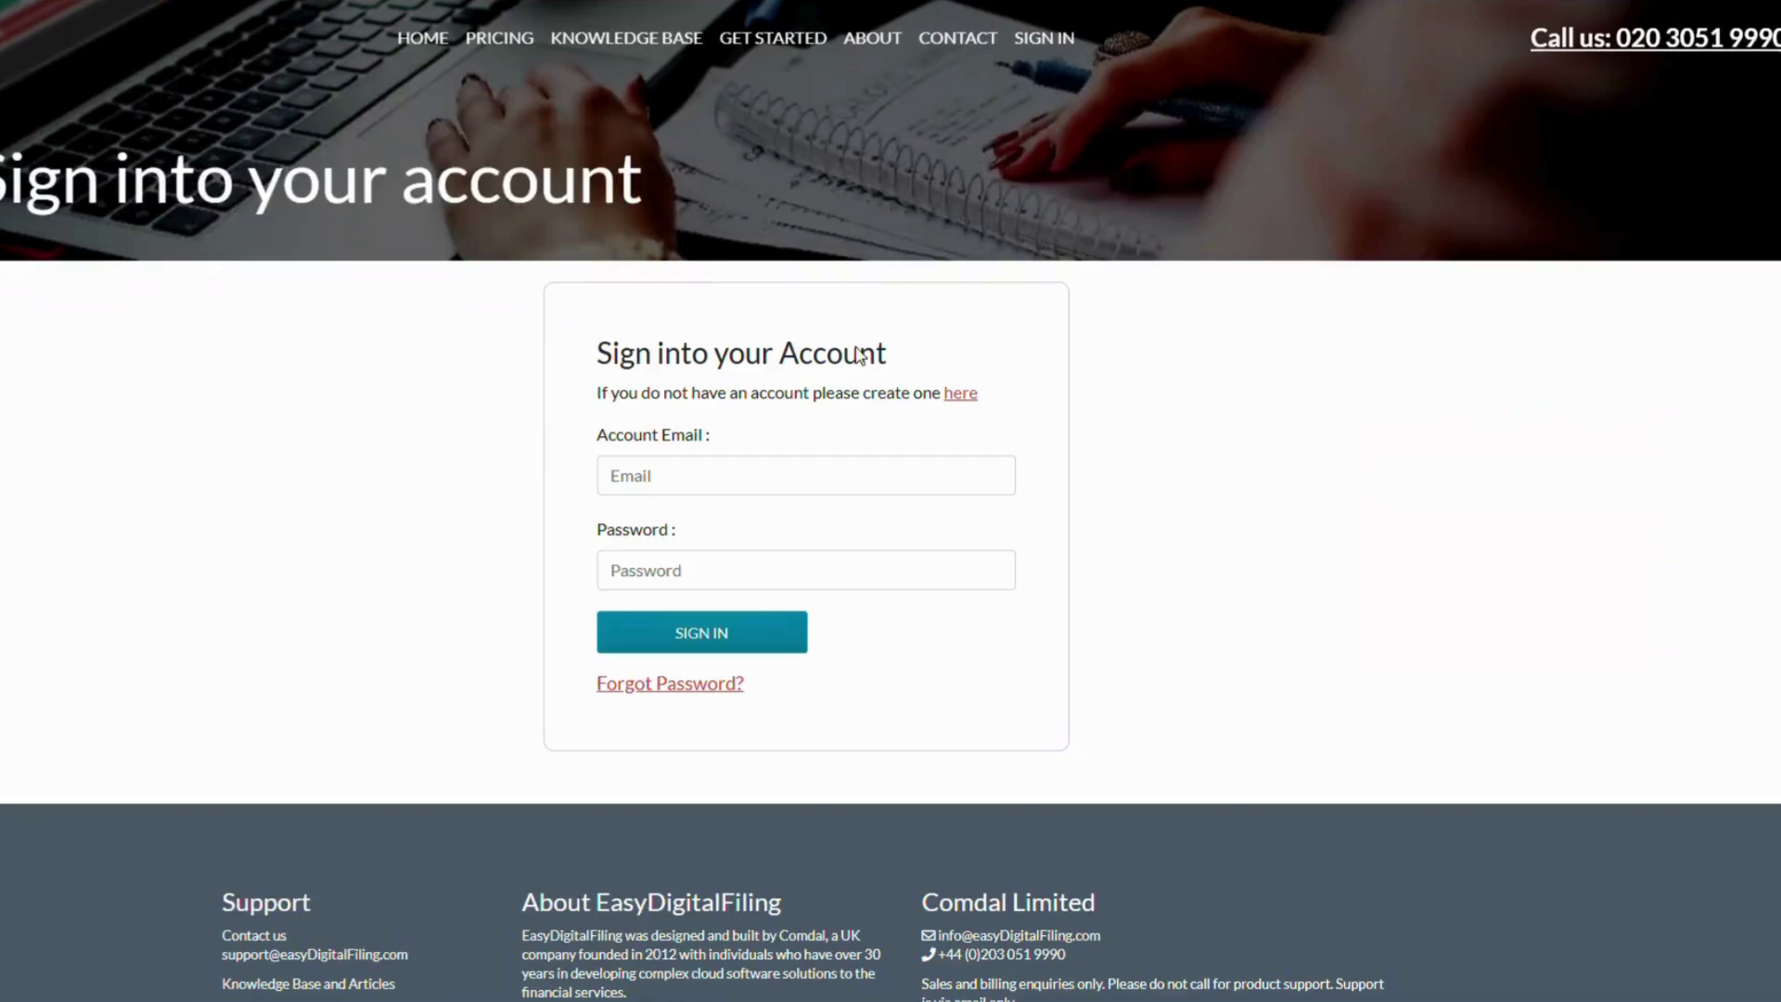
{"action": "left_click", "coordinate": [768, 491]}
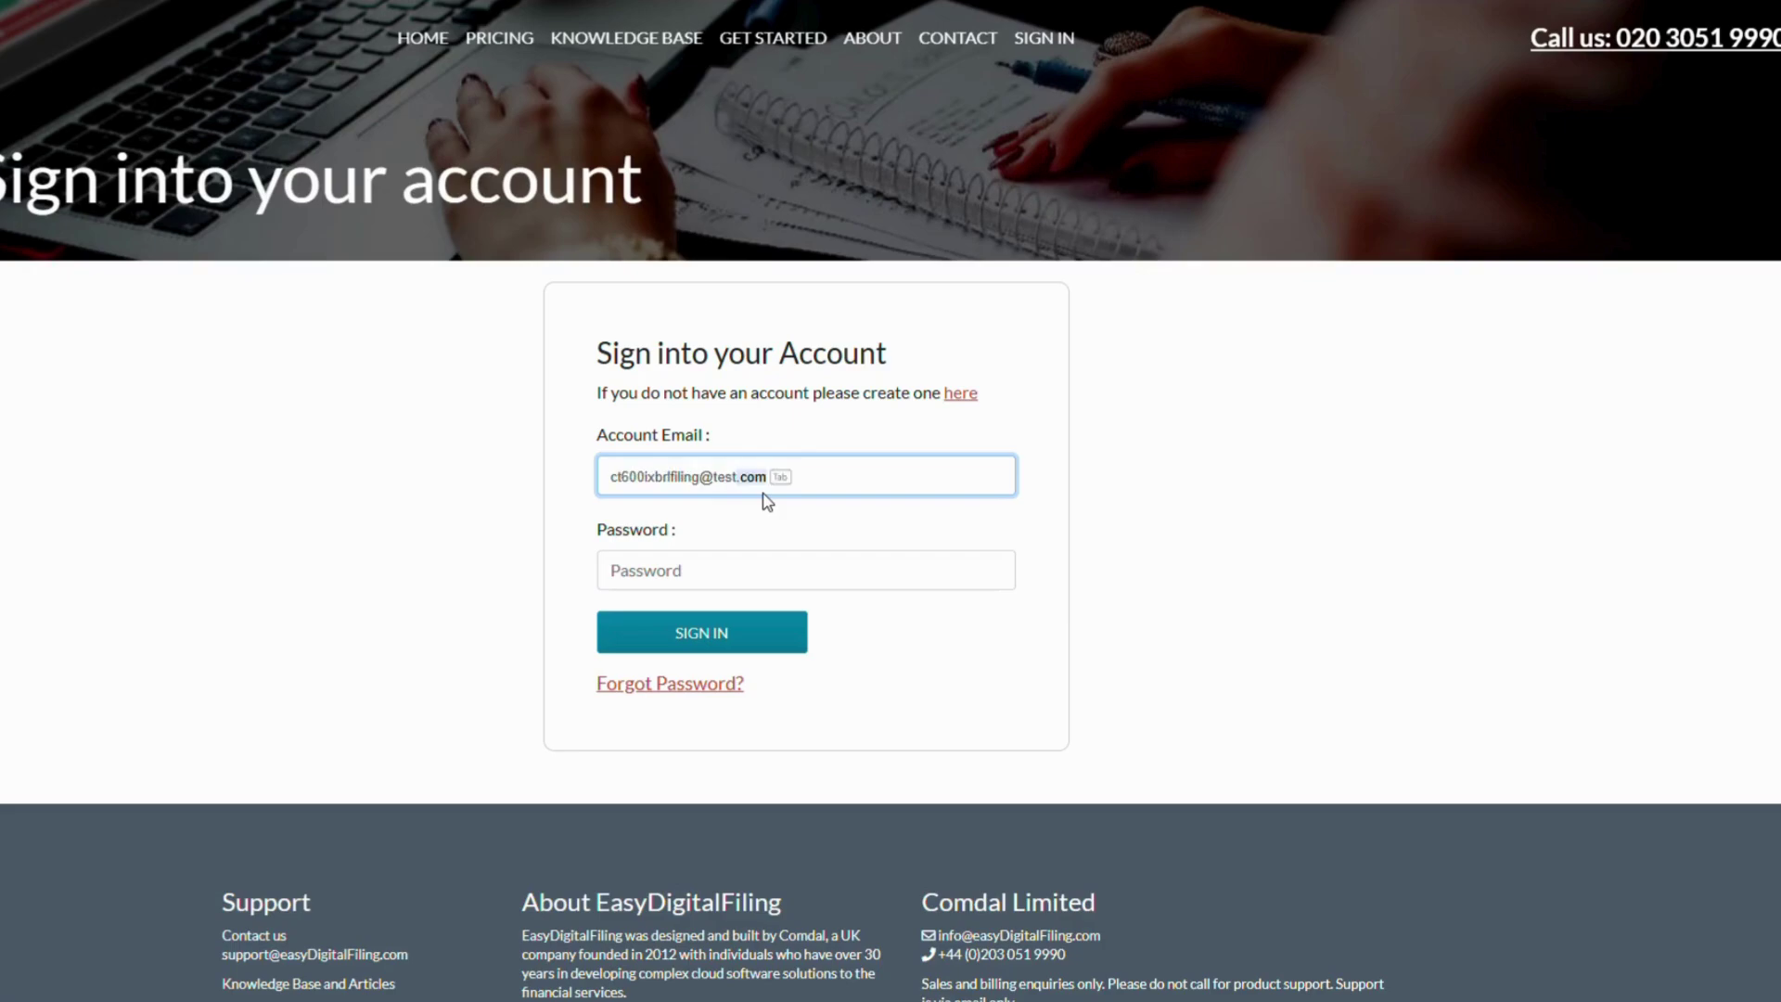
{"action": "key", "text": "Tab"}
{"action": "key", "text": "Tab"}
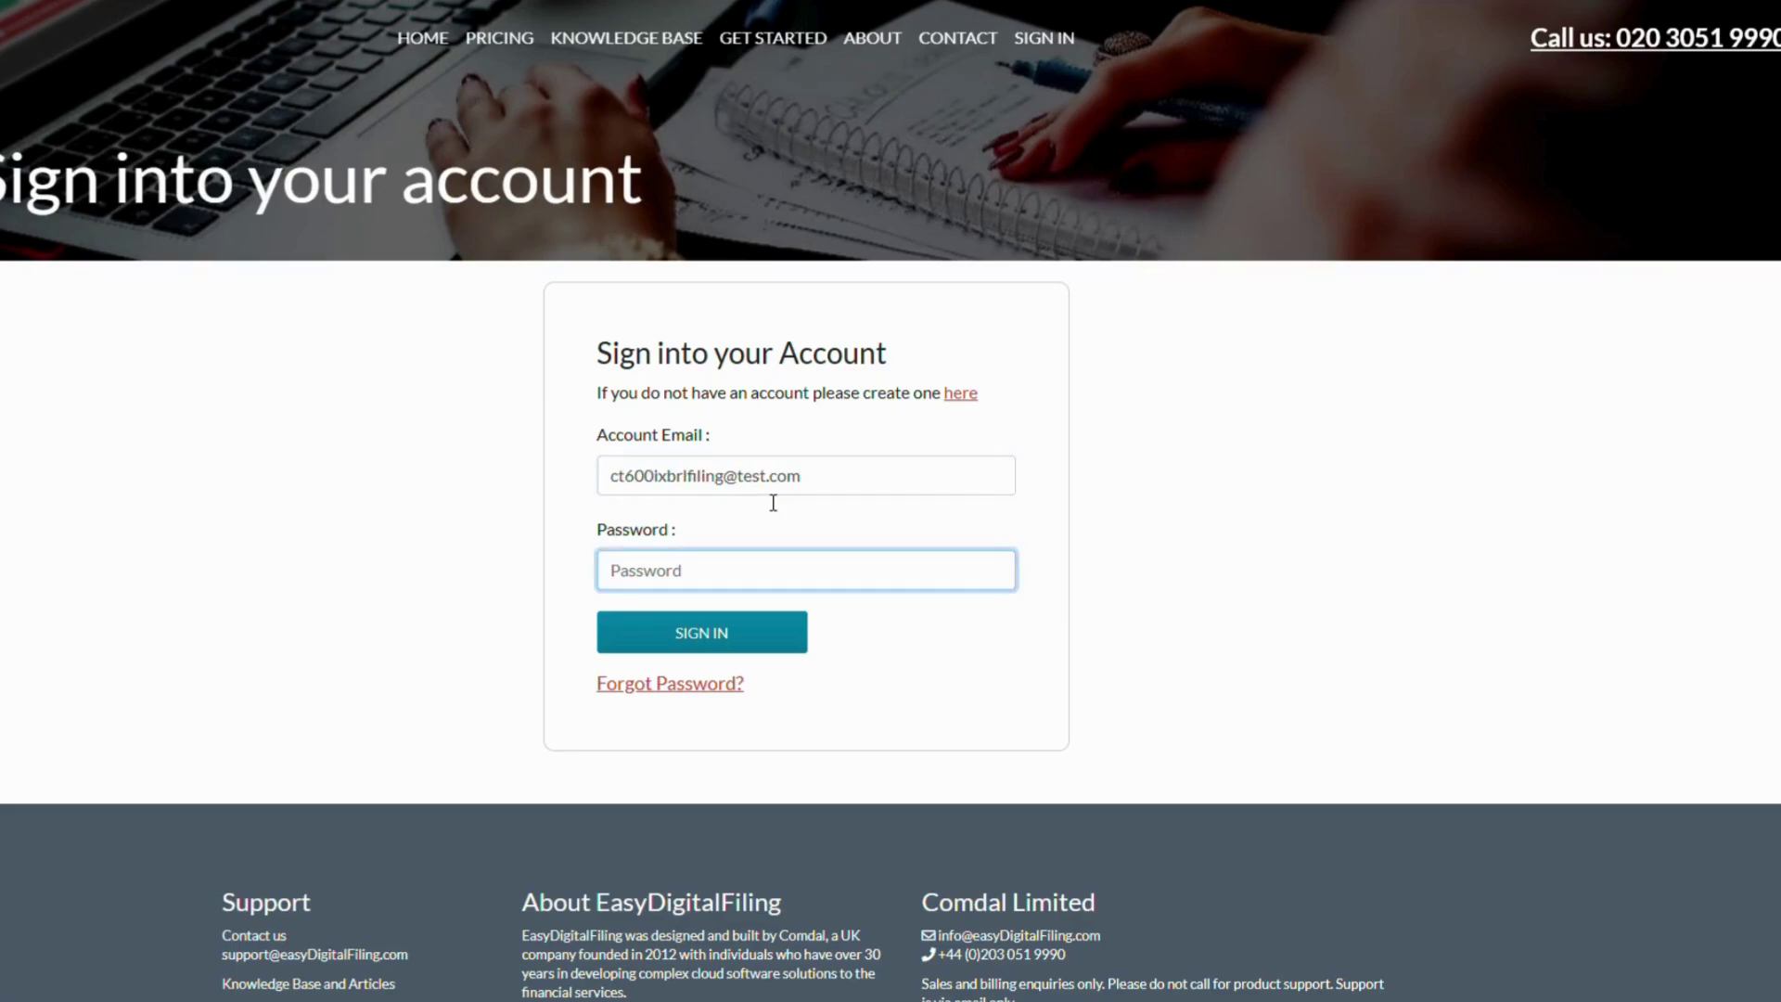
{"action": "type", "text": "***"}
{"action": "left_click", "coordinate": [715, 641]}
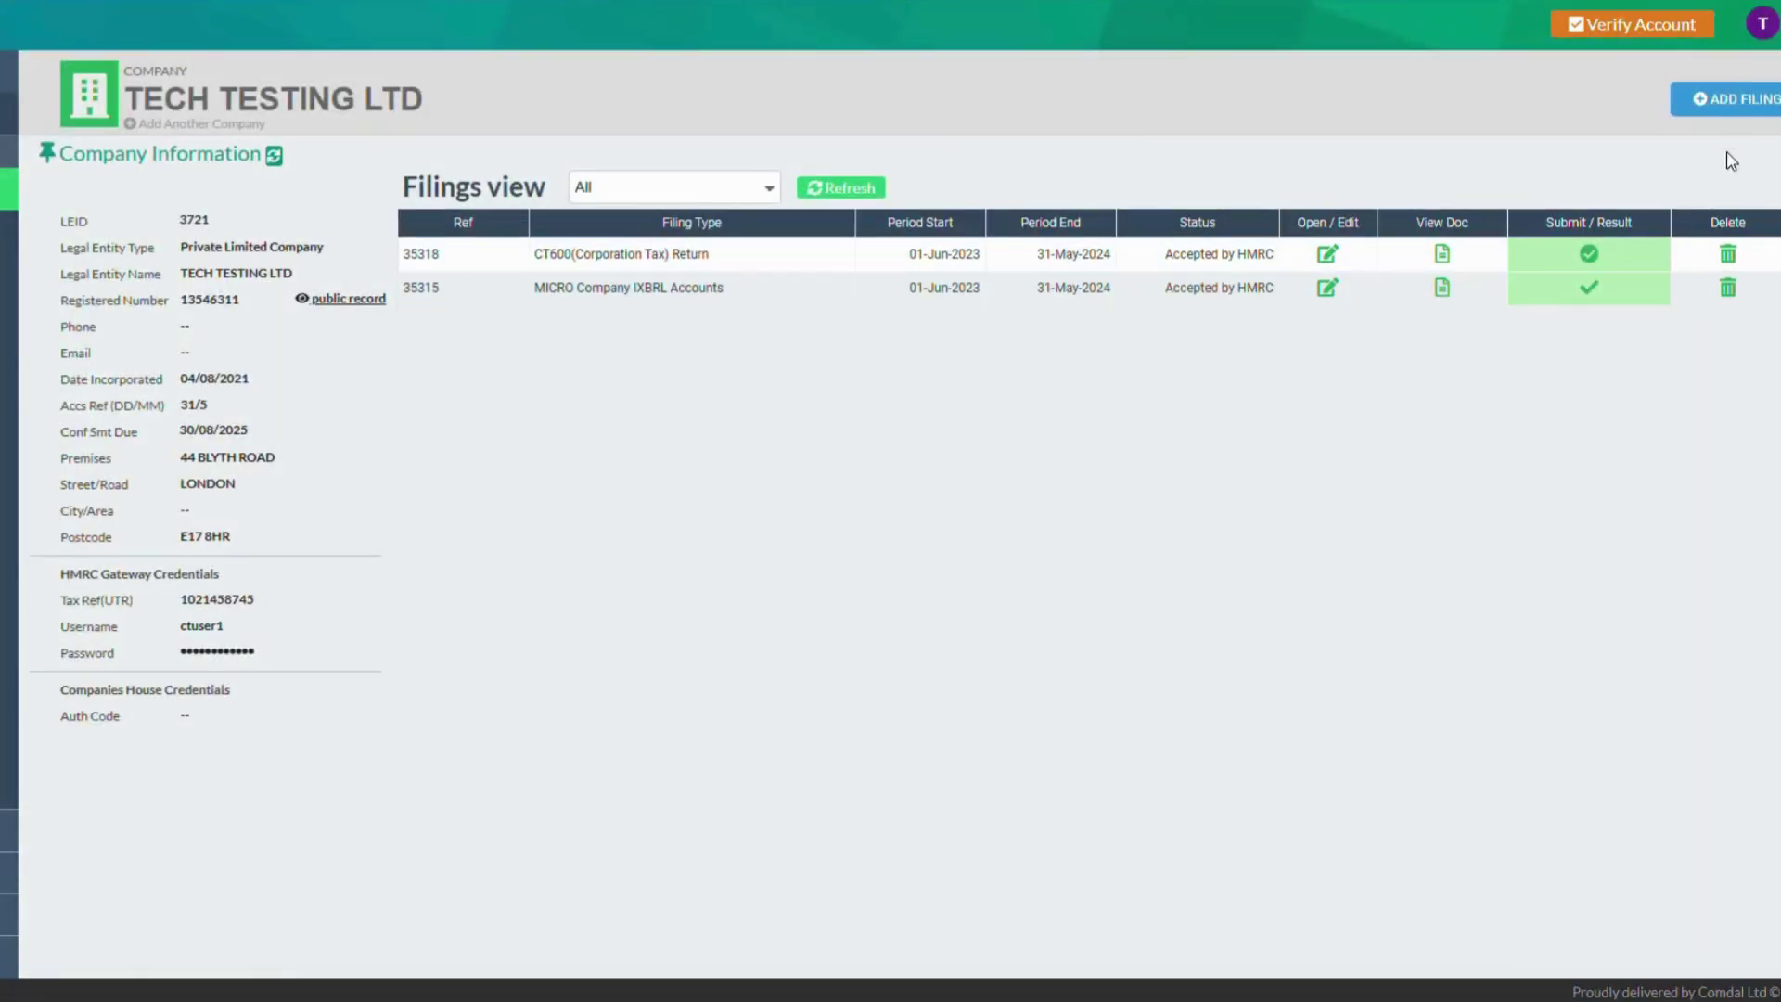
Add a Quick Start Micro filing for 1-Jun-2024 to 31-May-2025 without Companies House accounts
{"action": "left_click", "coordinate": [1753, 106]}
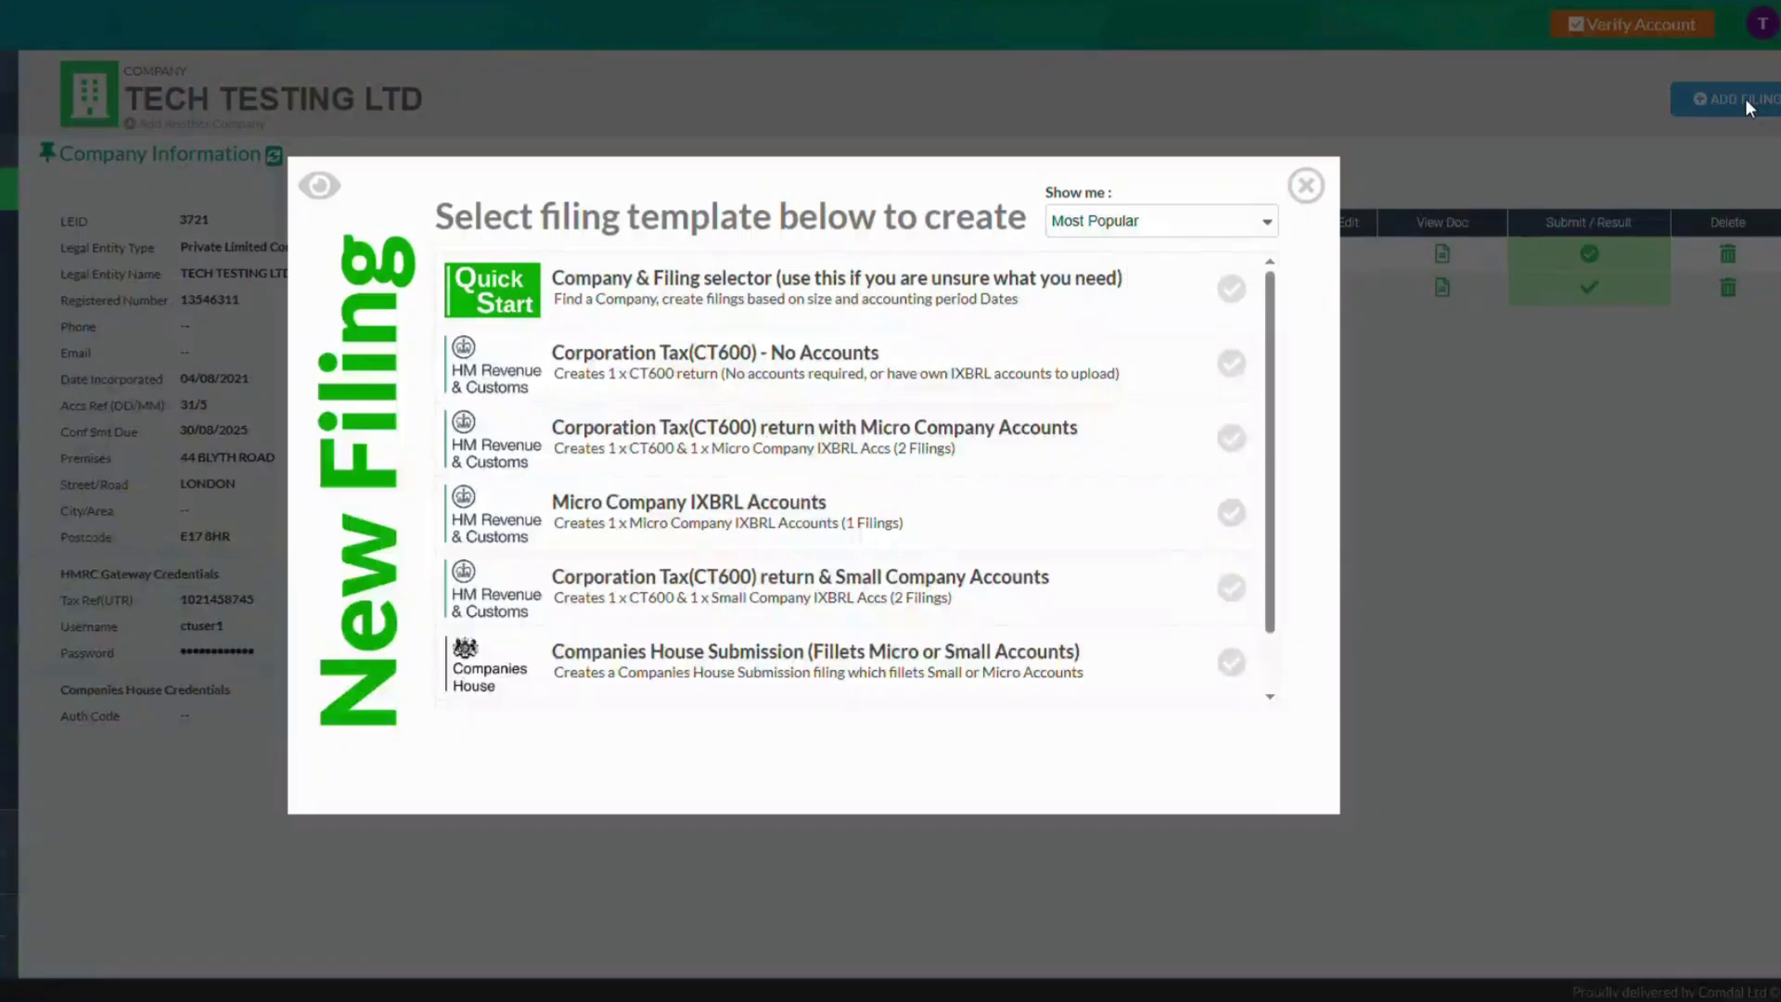
{"action": "left_click", "coordinate": [518, 305]}
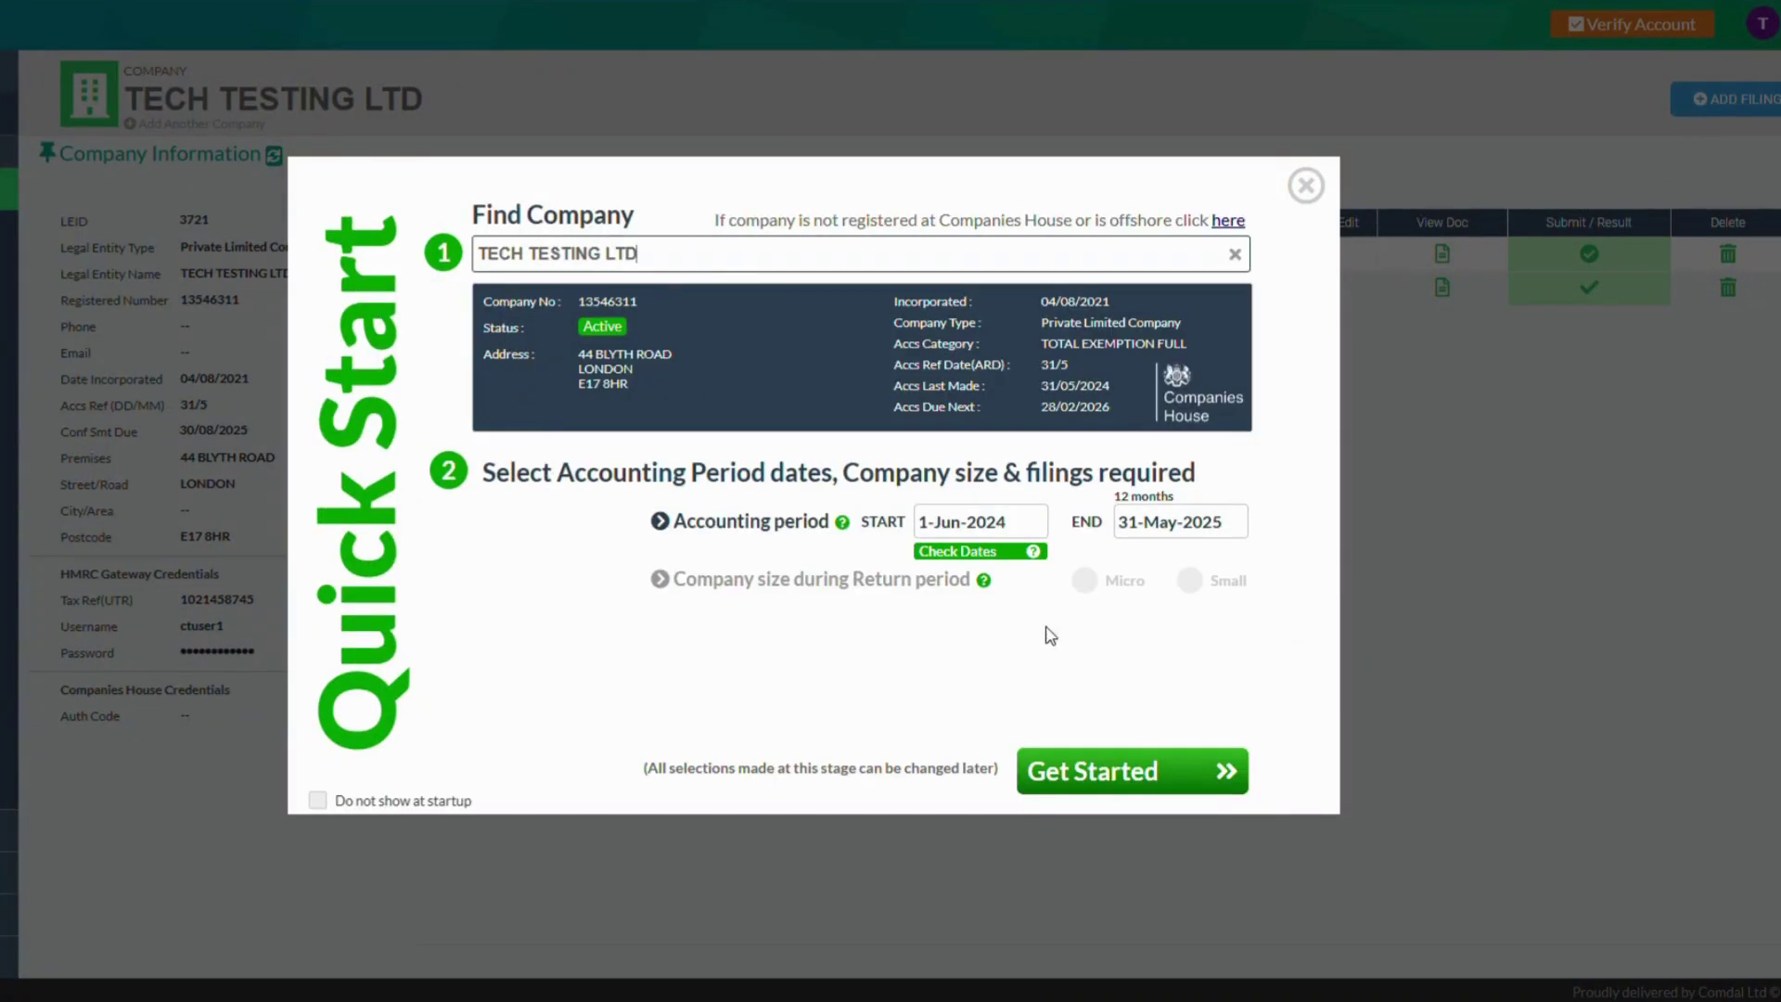
{"action": "left_click", "coordinate": [1084, 581]}
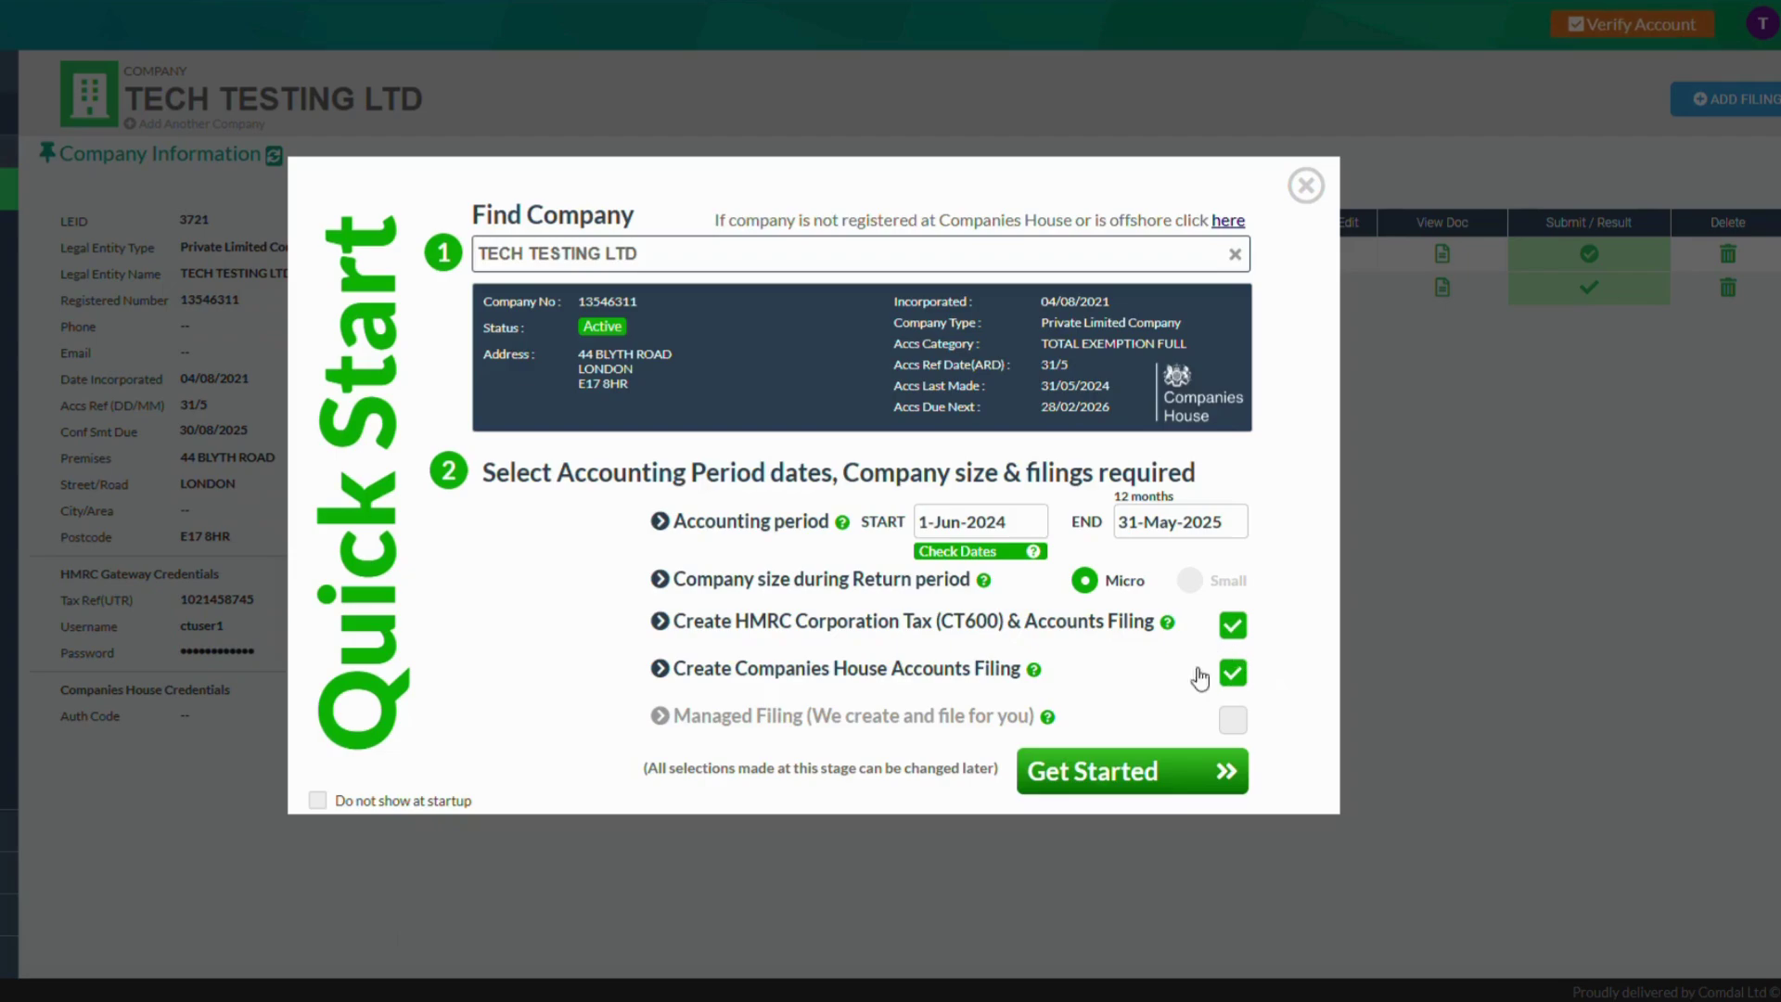
{"action": "left_click", "coordinate": [1234, 675]}
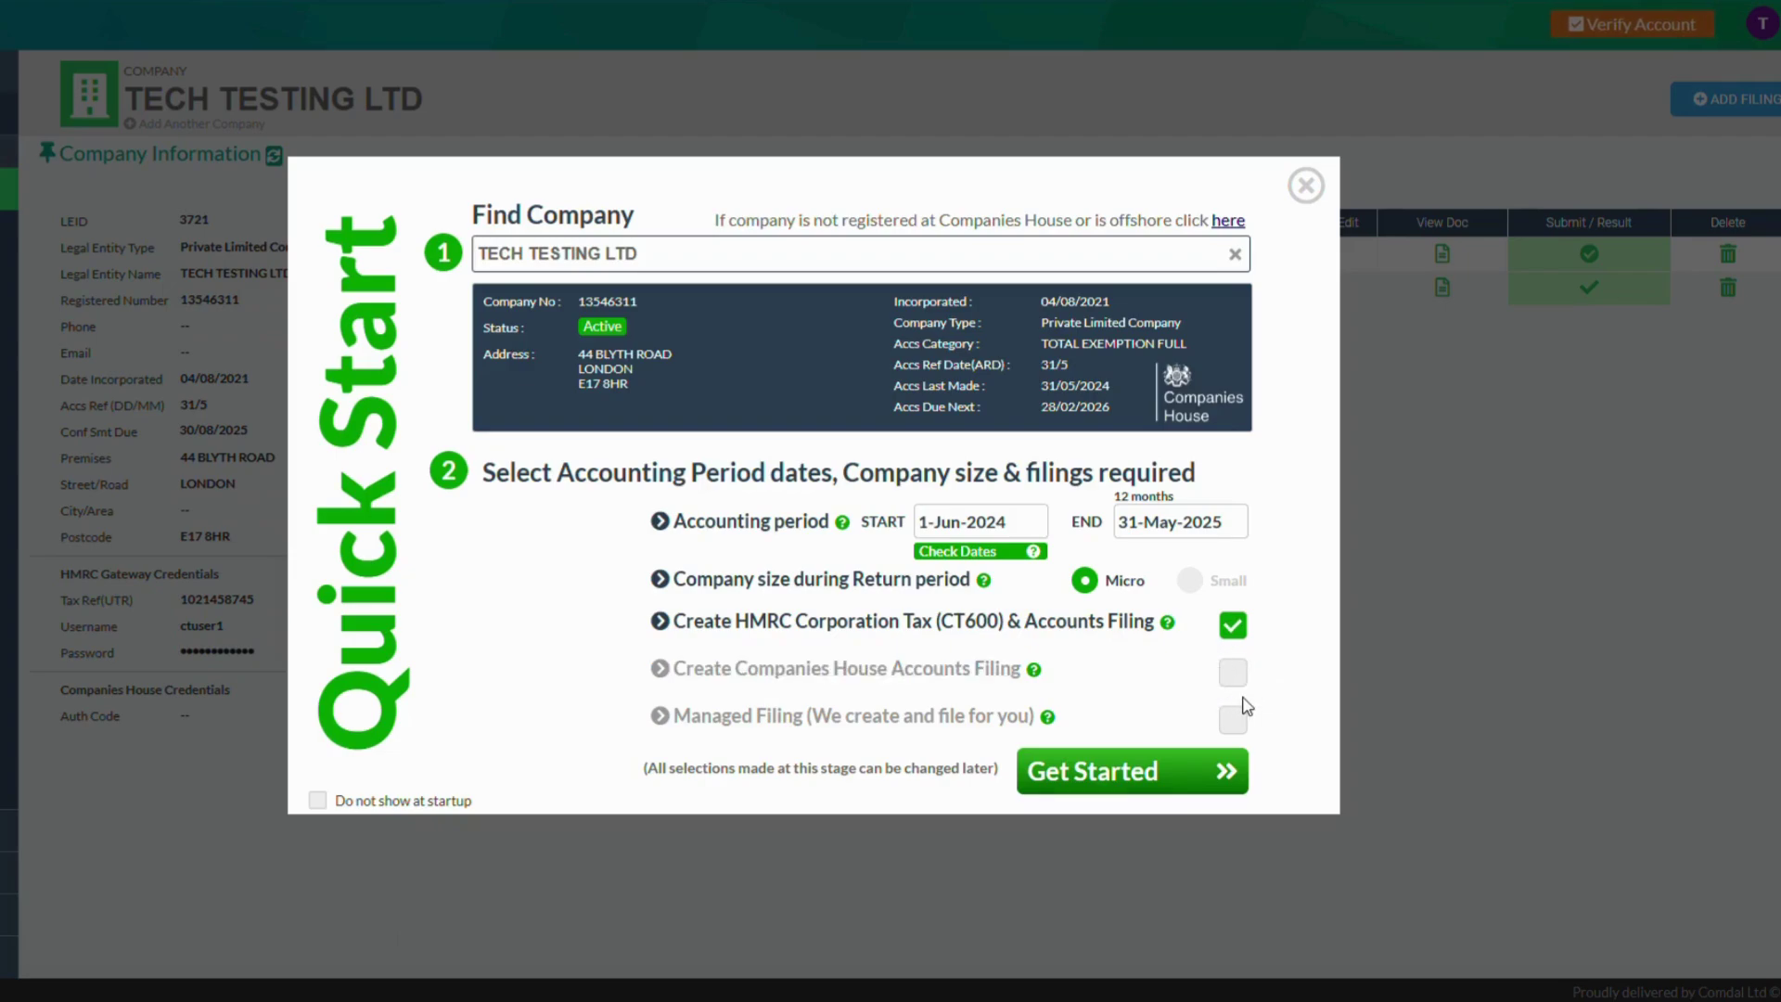
{"action": "left_click", "coordinate": [1152, 777]}
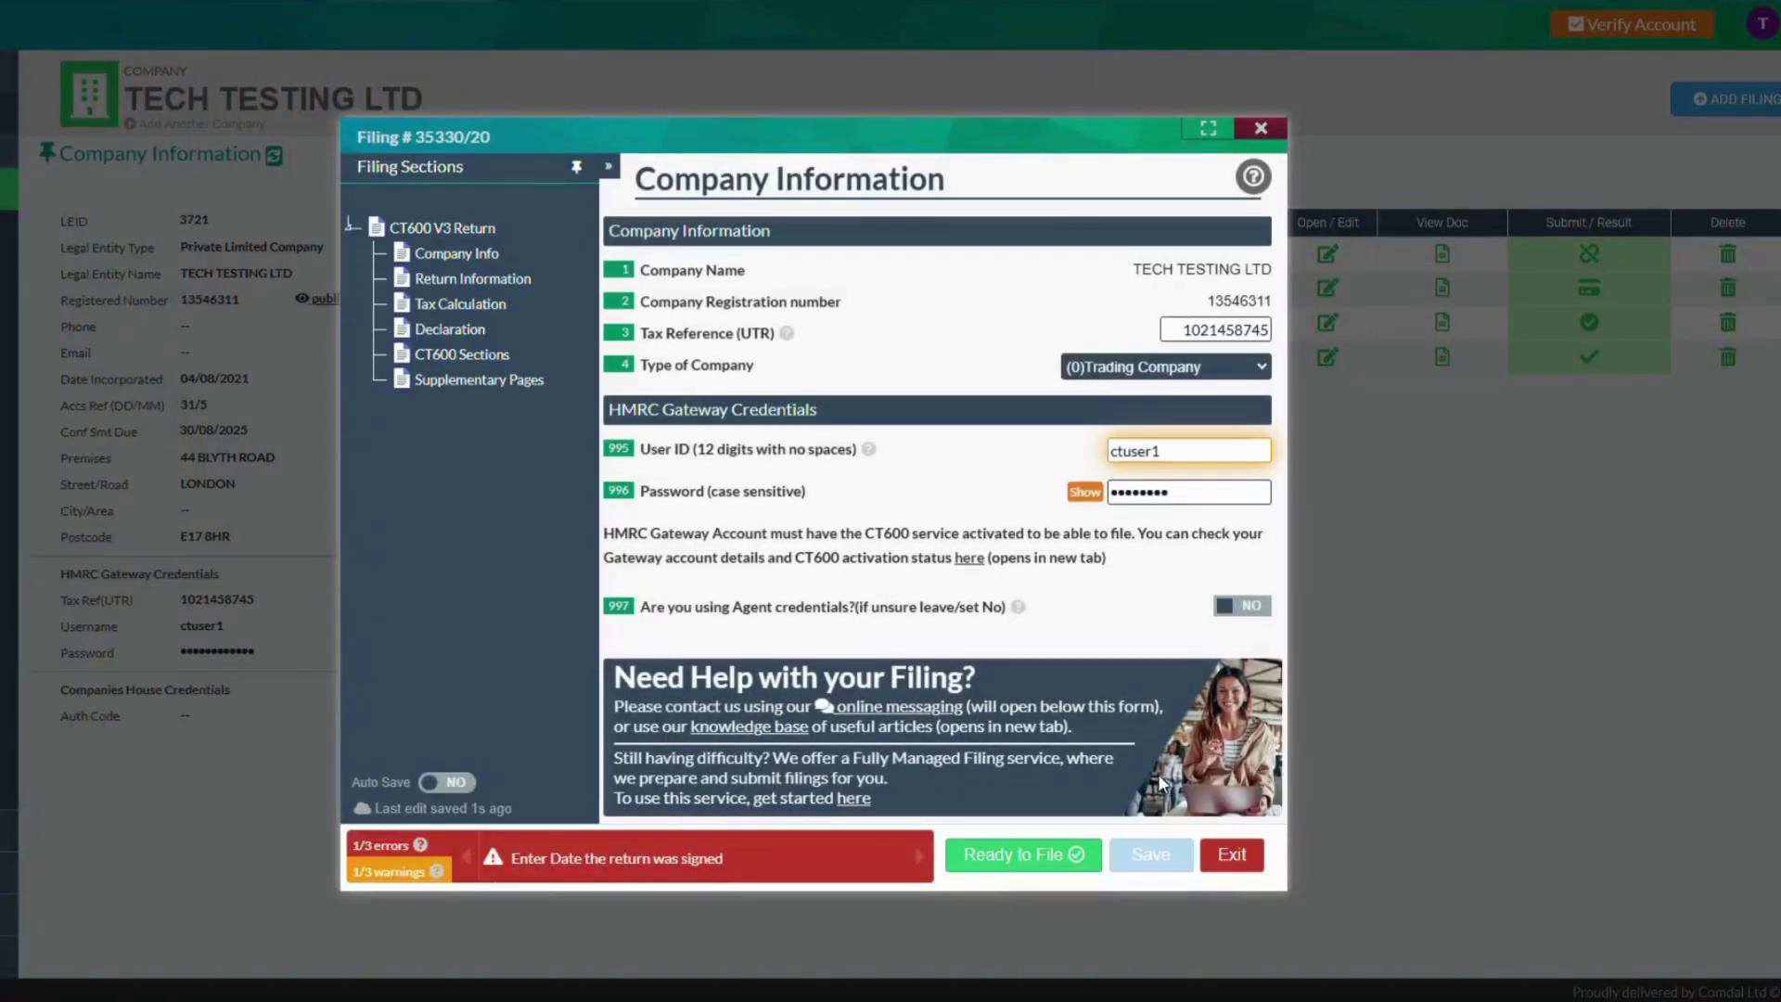
Exit the CT600 and open the MICRO Company IXBRL Accounts filing at its Income Statement
{"action": "left_click", "coordinate": [1234, 852]}
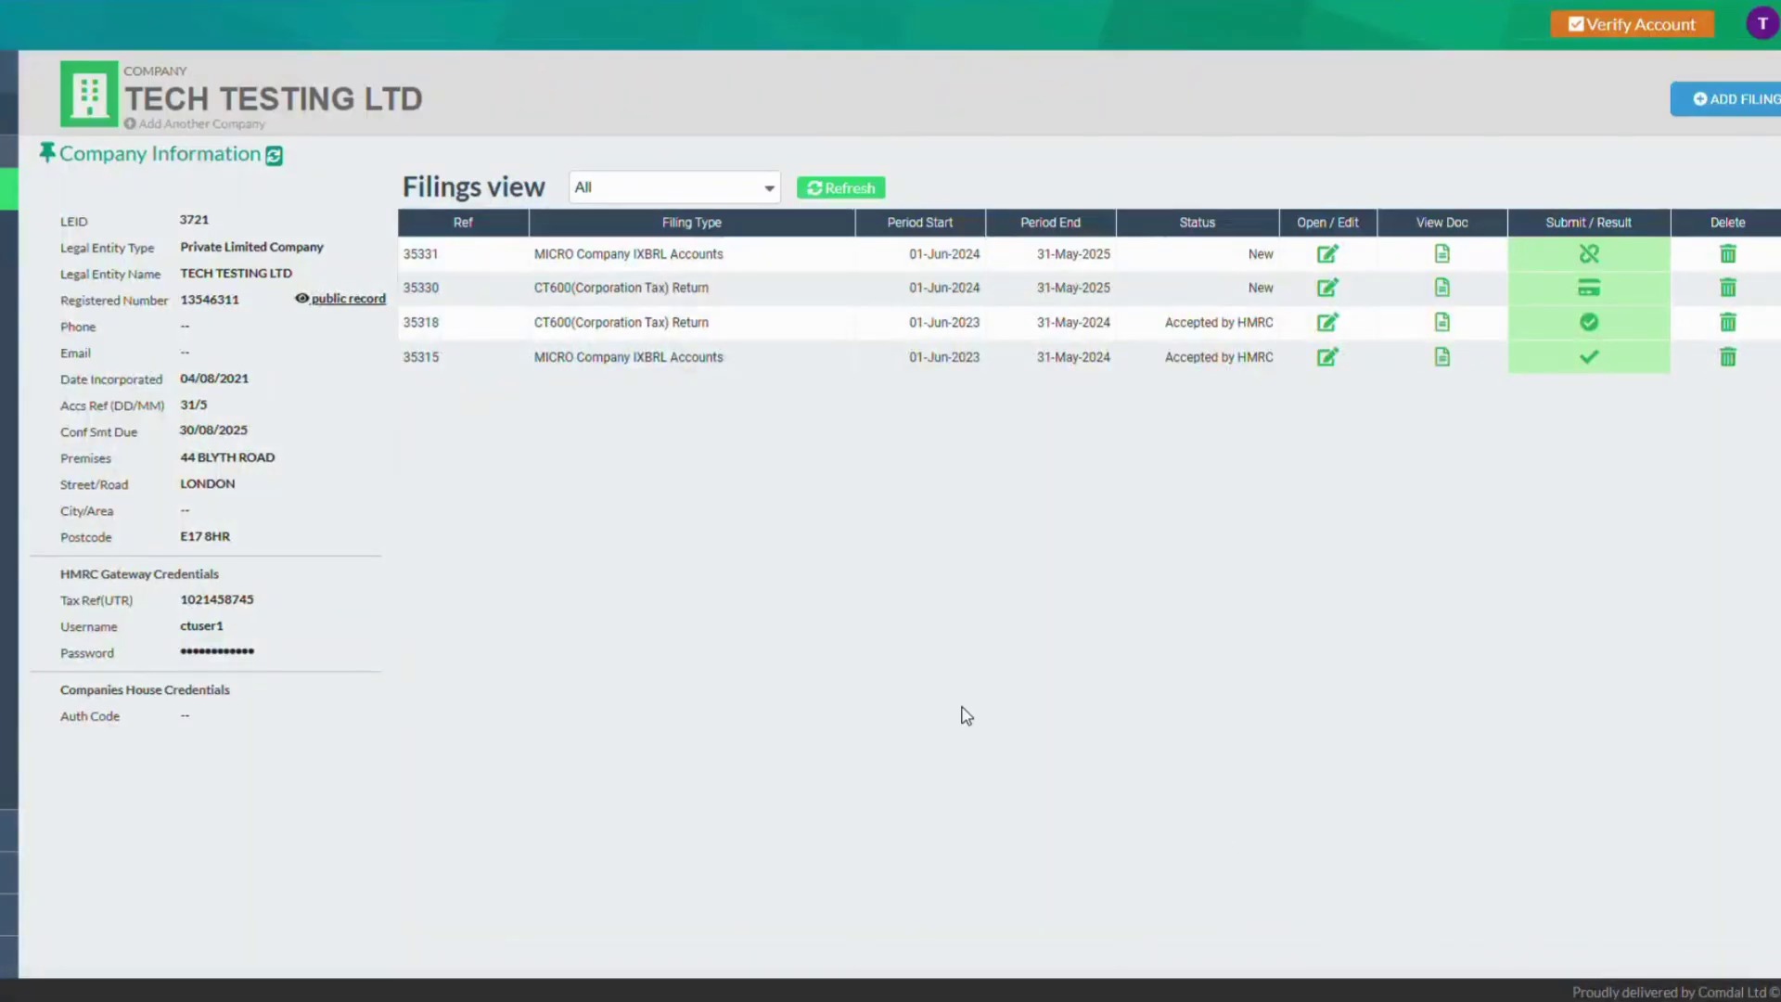
{"action": "left_click", "coordinate": [644, 265]}
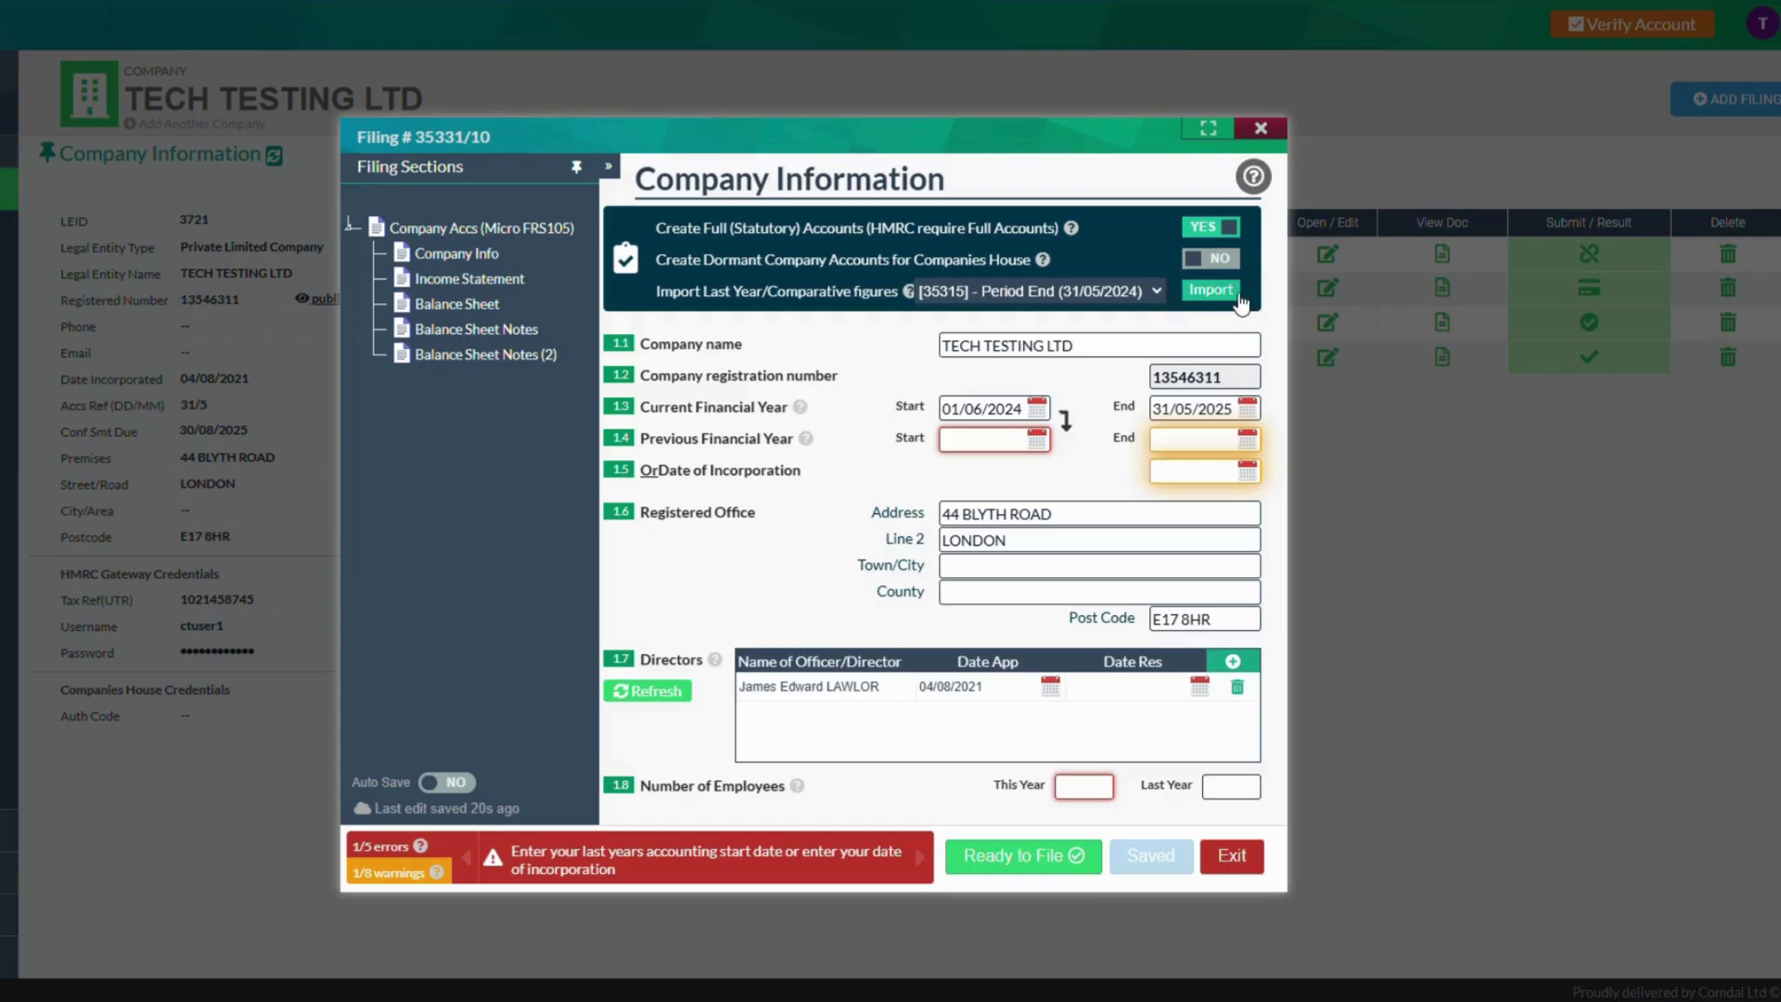
{"action": "left_click", "coordinate": [519, 288]}
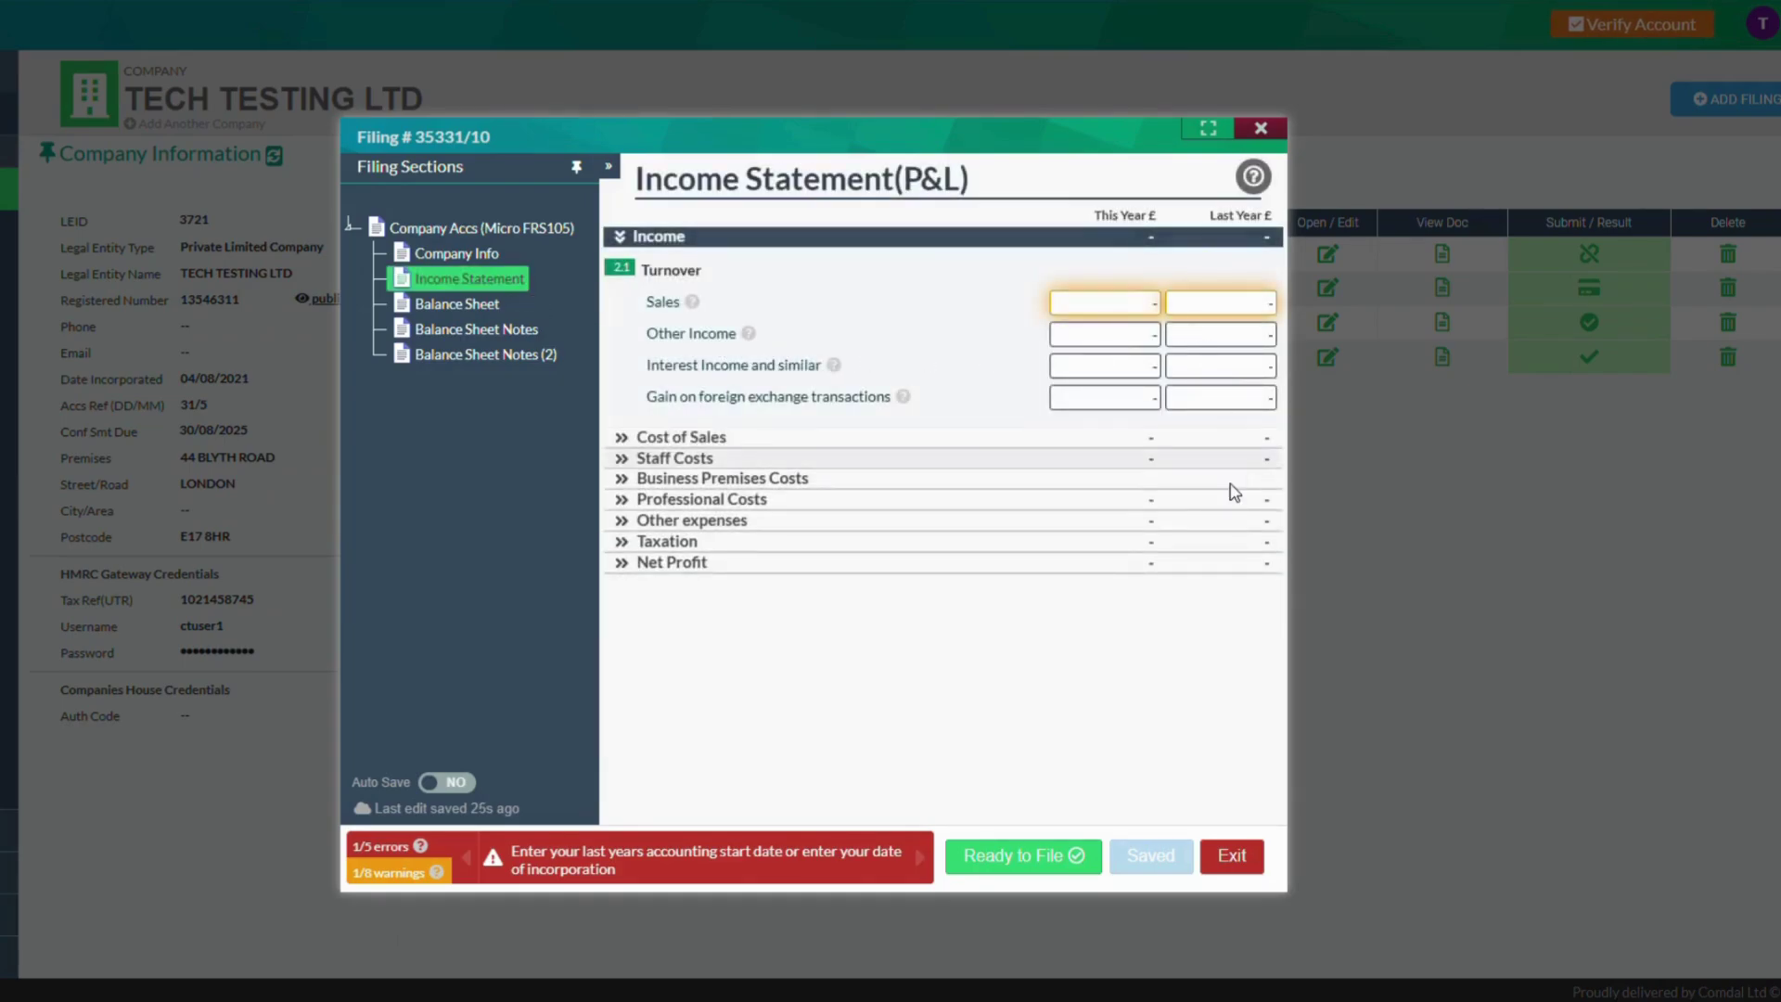
Import last year's comparative figures from filing 35315 and review the Income Statement
{"action": "left_click", "coordinate": [459, 253]}
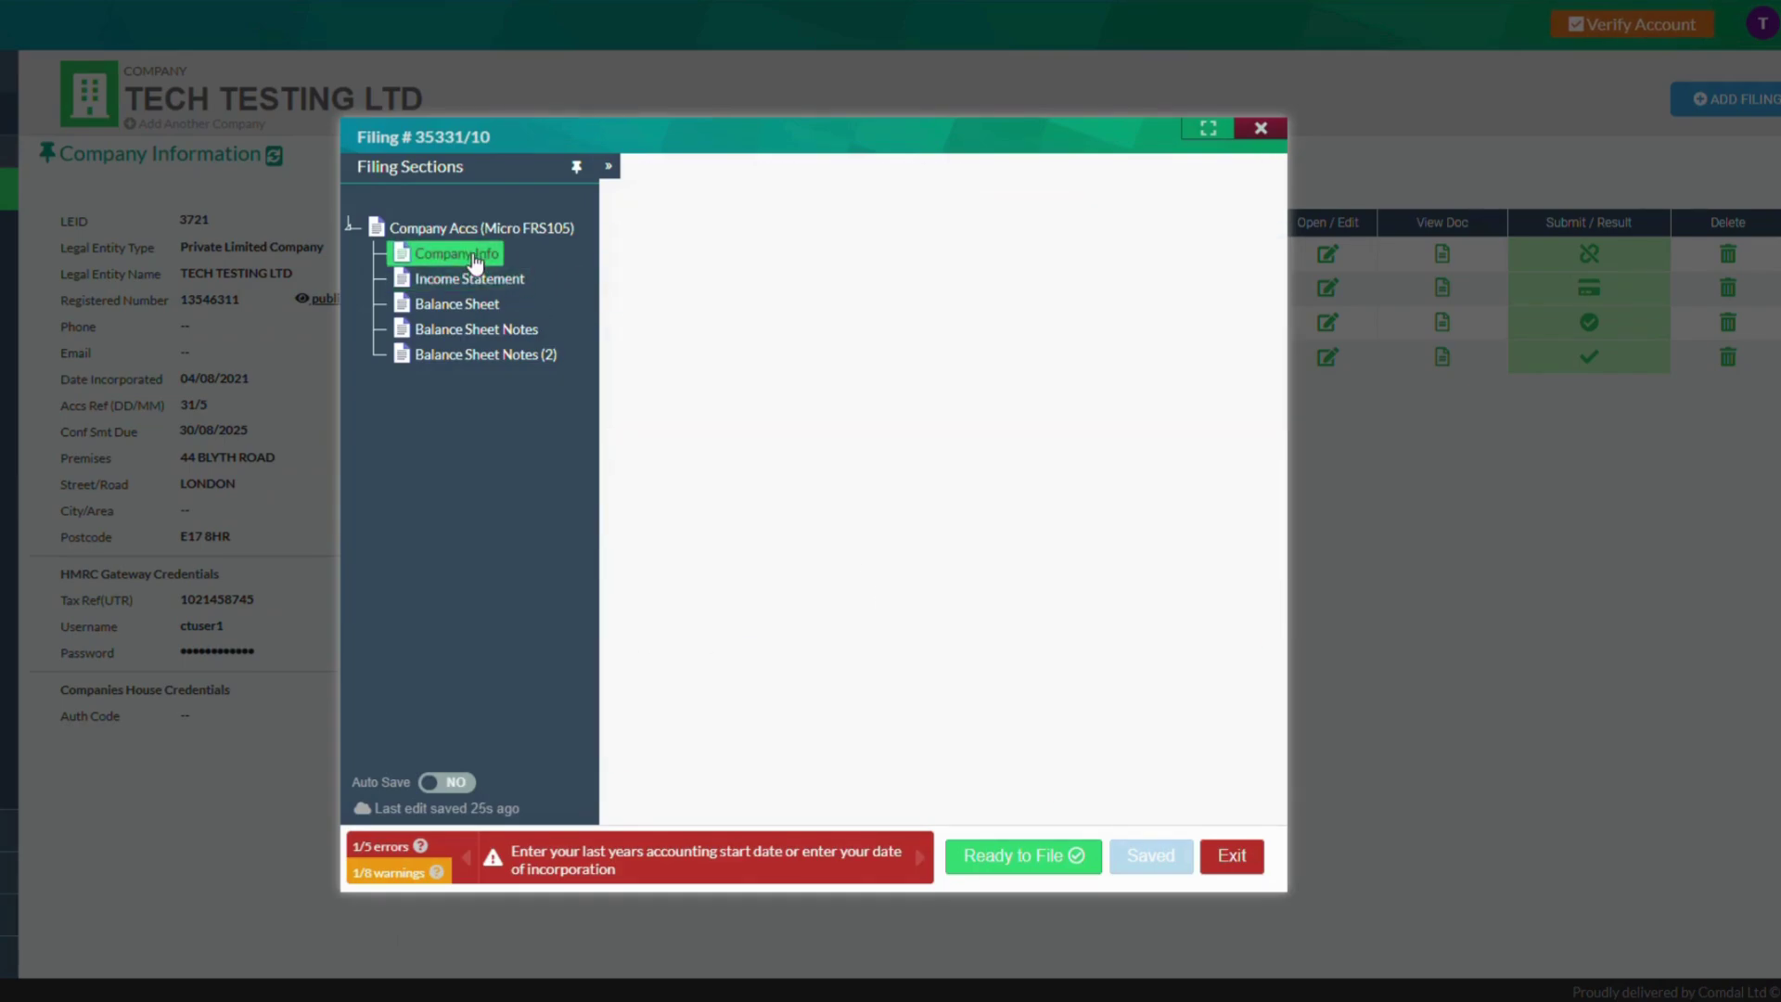
{"action": "left_click", "coordinate": [1212, 291]}
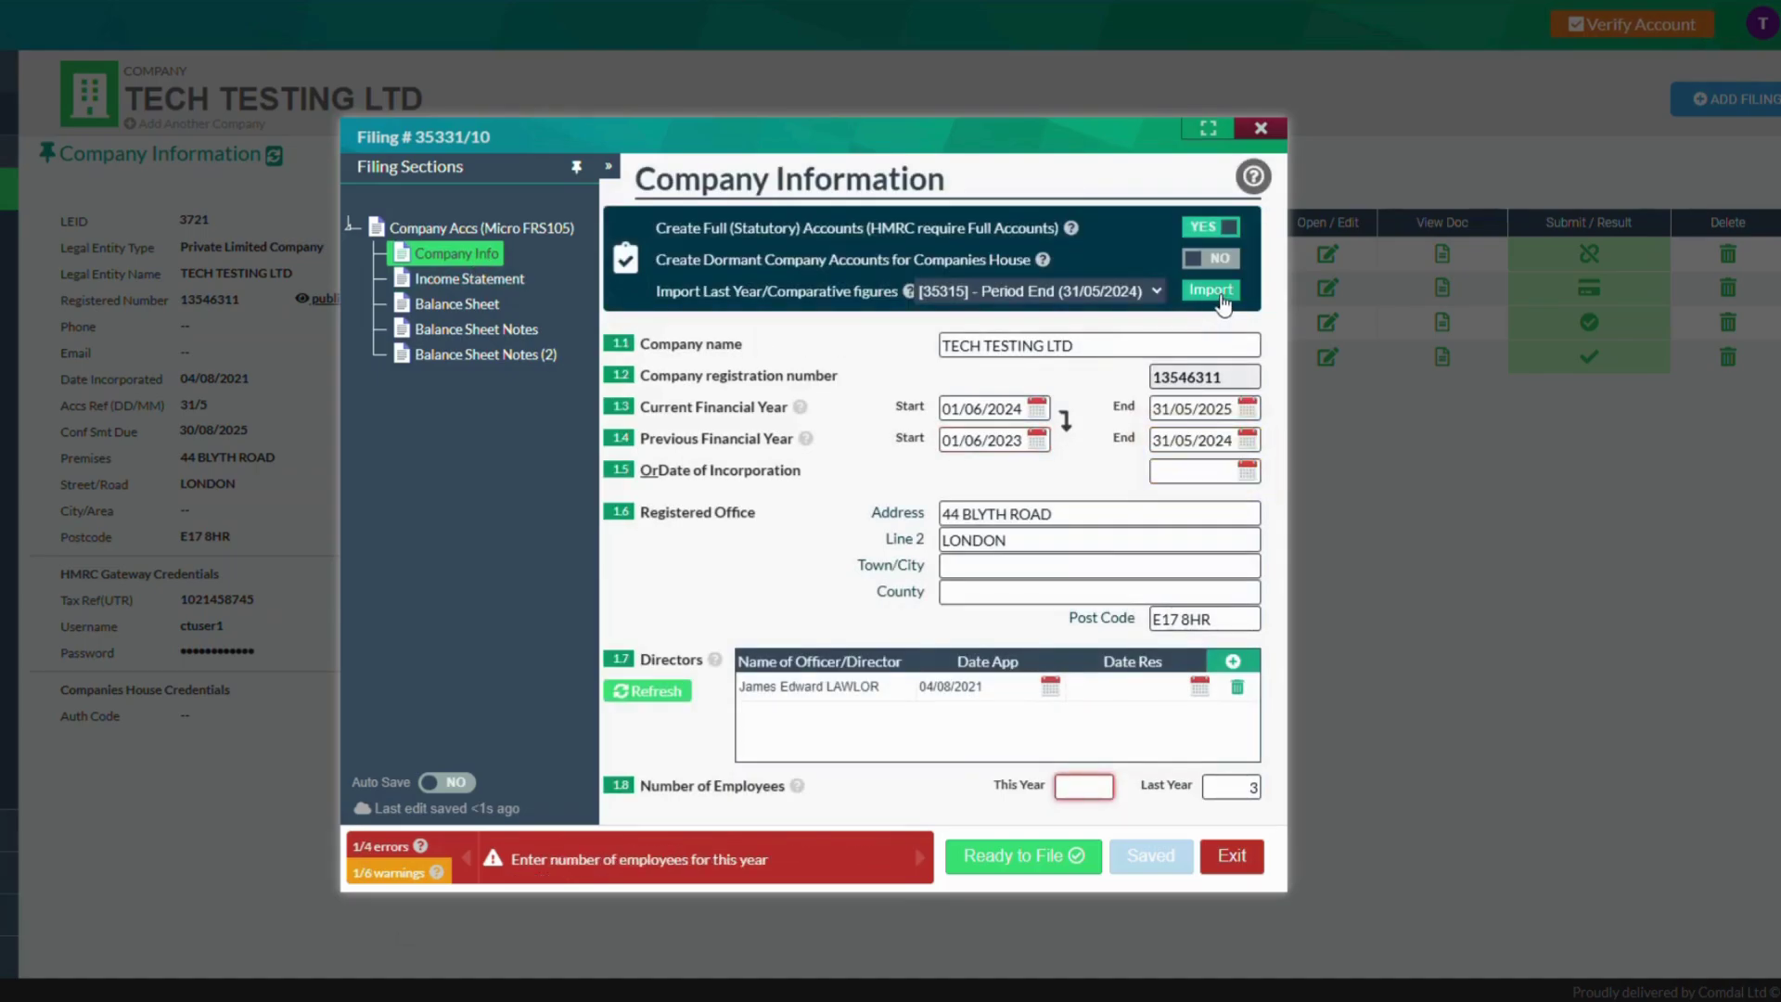
{"action": "left_click", "coordinate": [468, 278]}
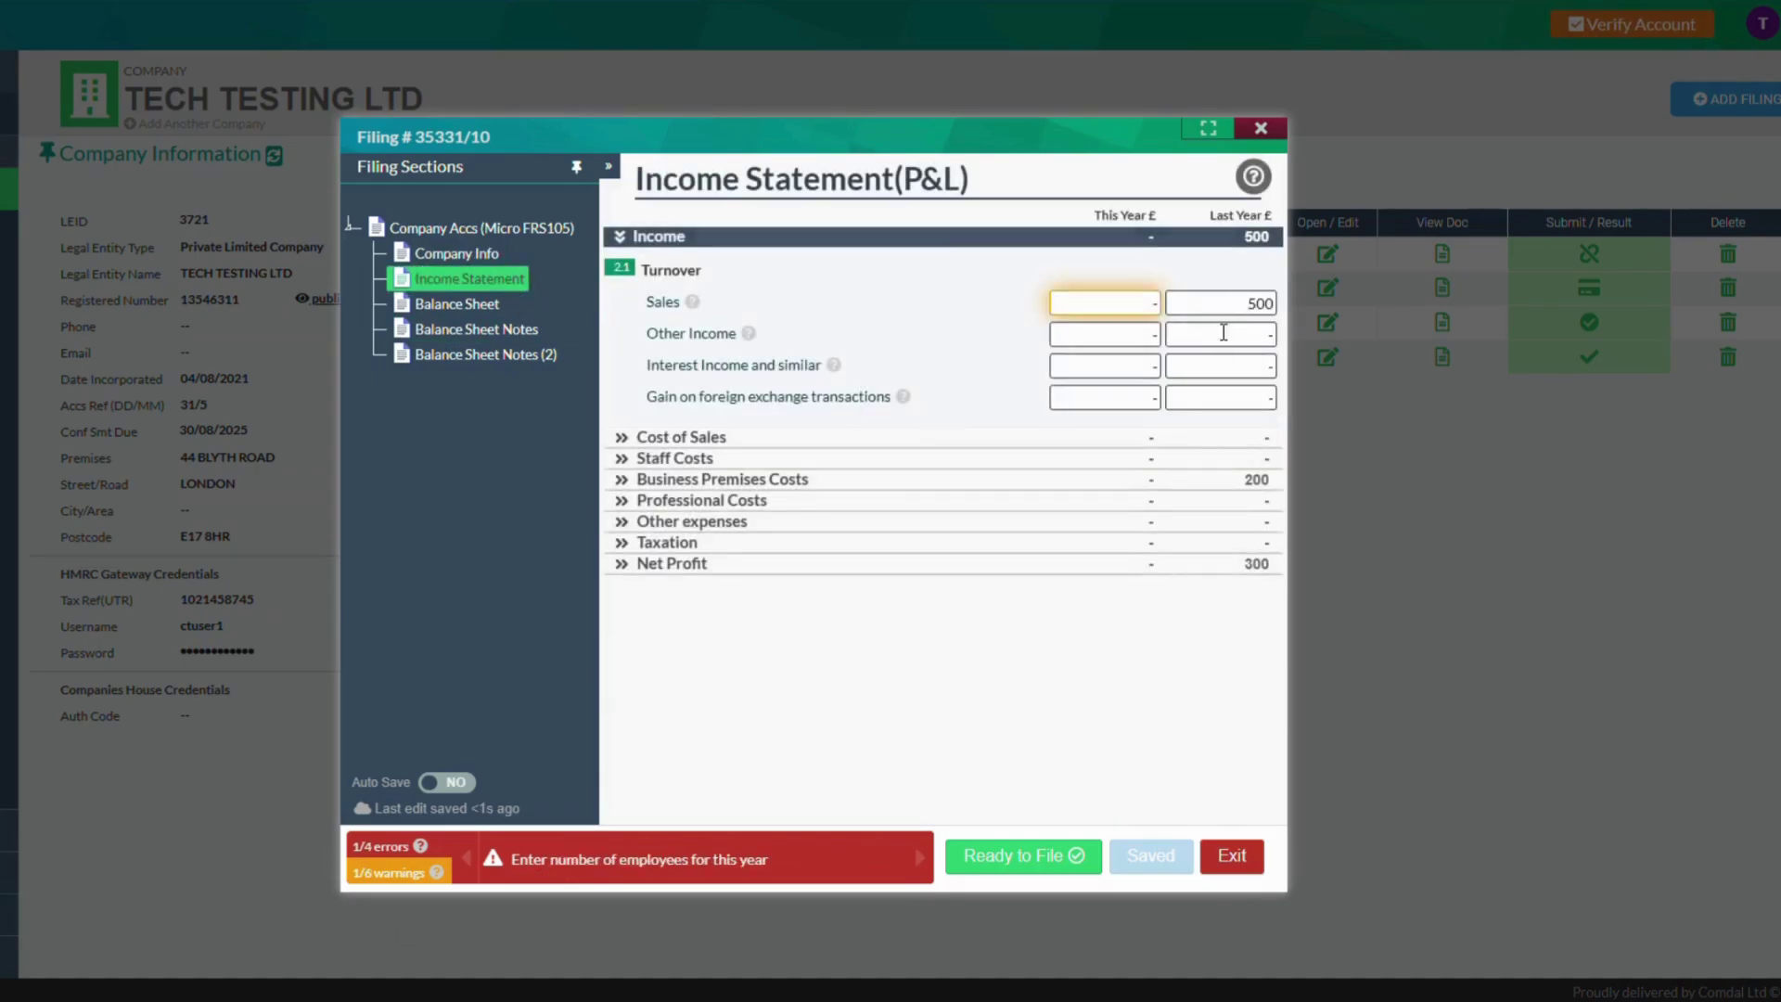
Set this year's number of employees to 2 in Company Information
{"action": "left_click", "coordinate": [457, 253]}
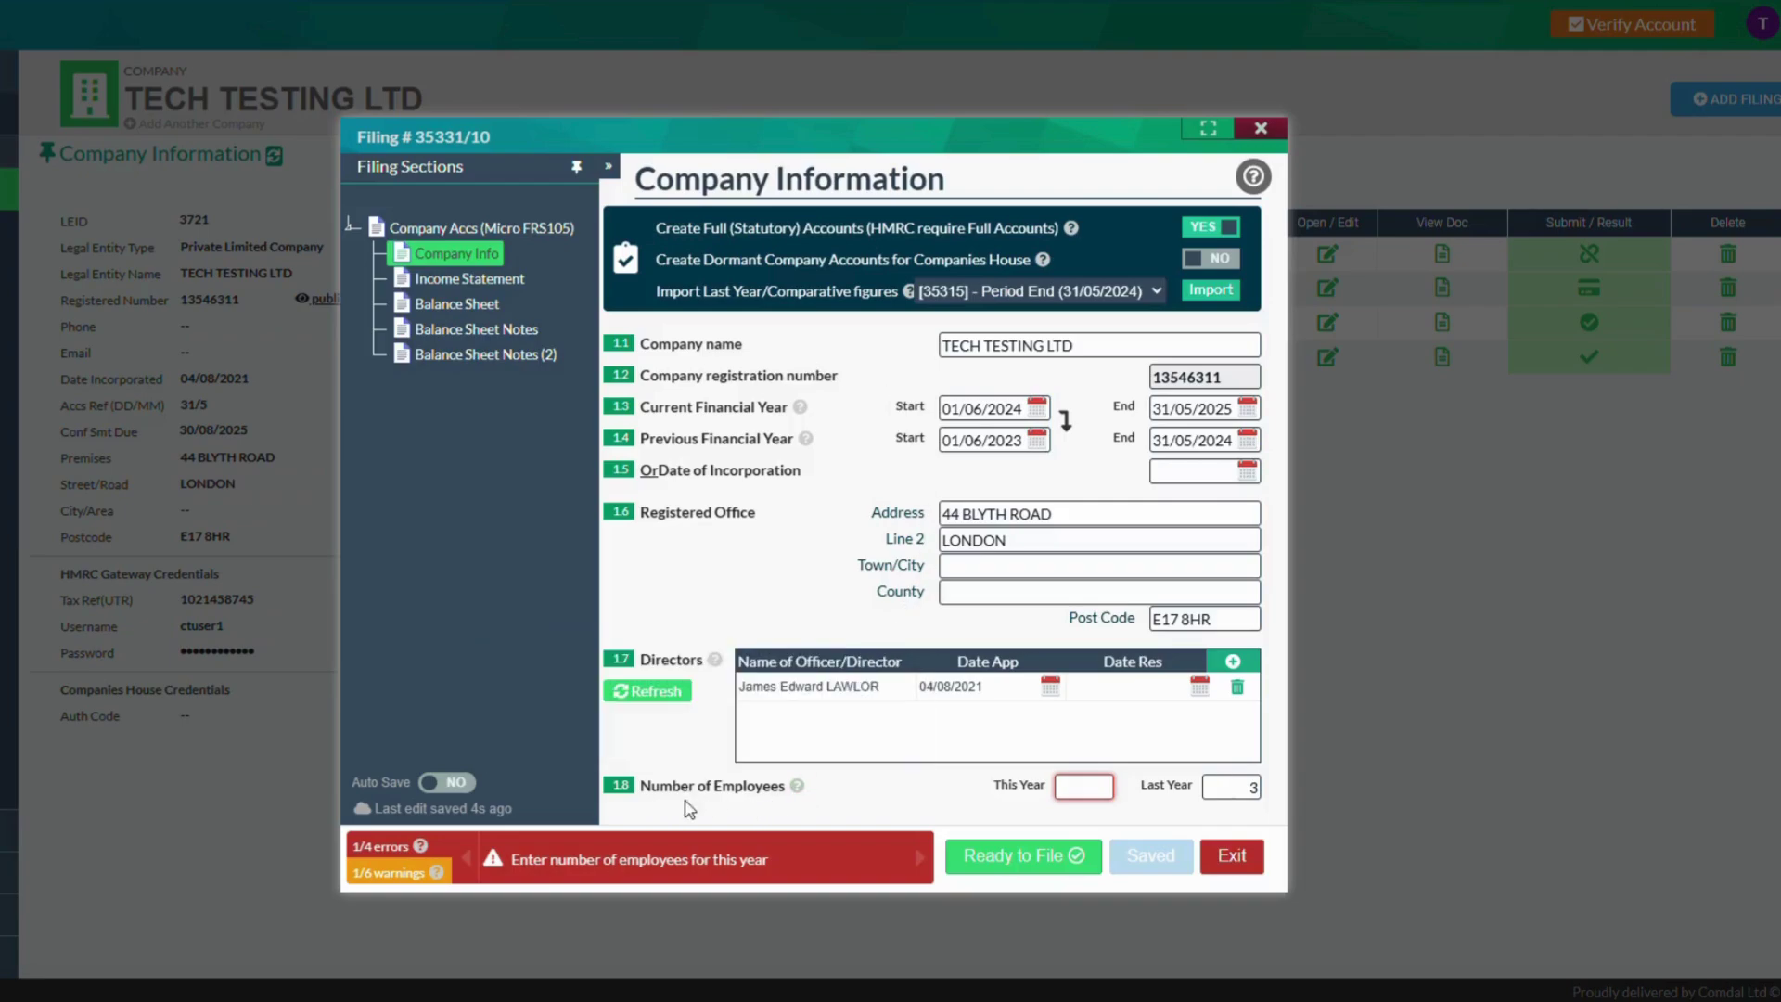
{"action": "left_click", "coordinate": [1095, 796]}
{"action": "type", "text": "2"}
{"action": "left_click", "coordinate": [1132, 810]}
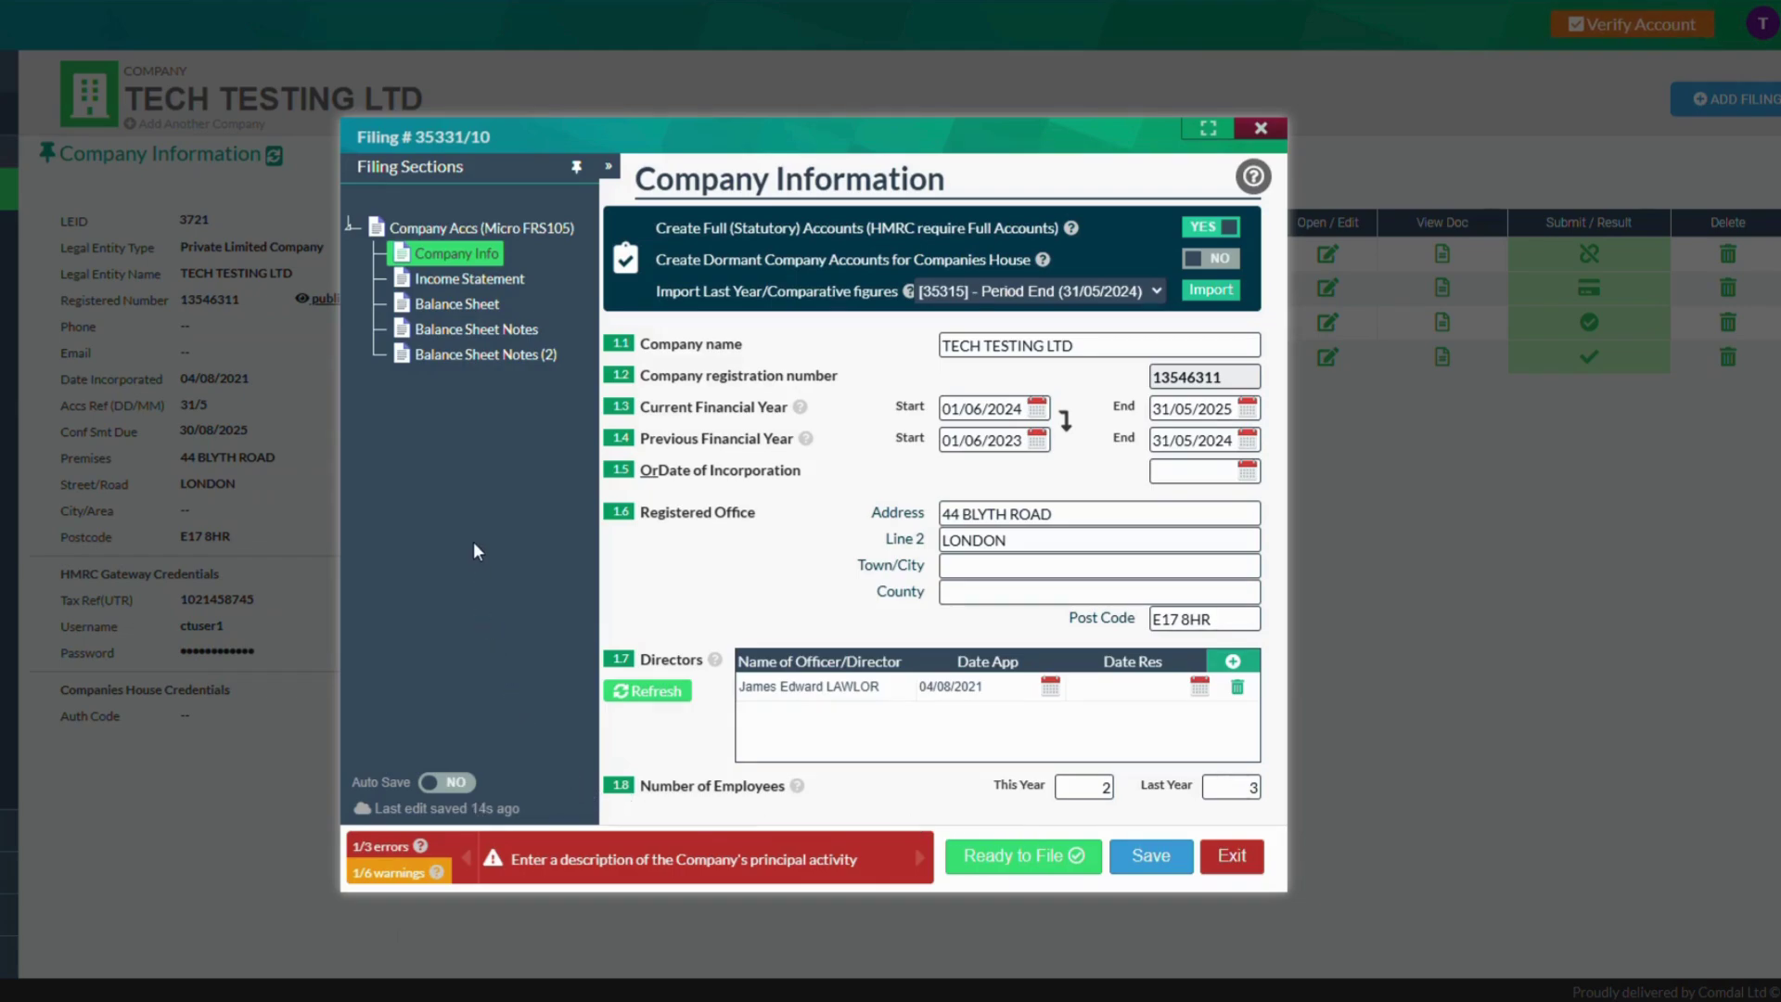
Enter this year's sales of 600 in the Income Statement
{"action": "left_click", "coordinate": [492, 280]}
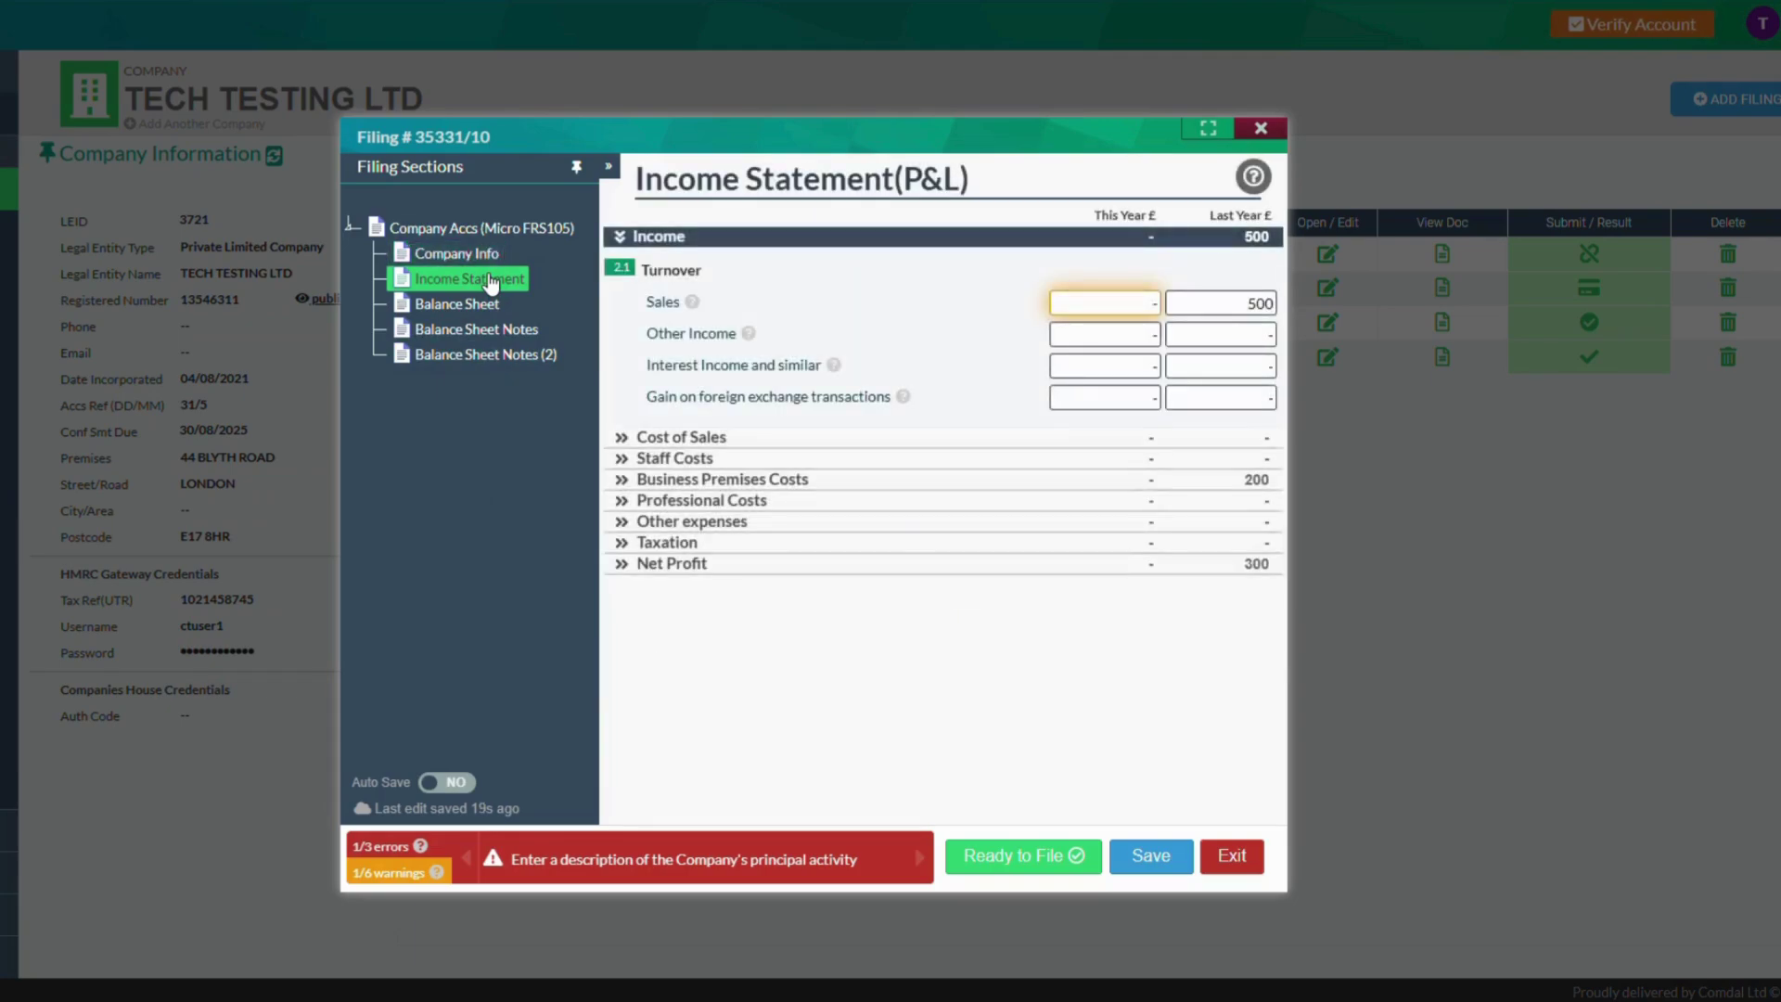
{"action": "left_click", "coordinate": [1086, 312]}
{"action": "type", "text": "600"}
{"action": "left_click", "coordinate": [1023, 312]}
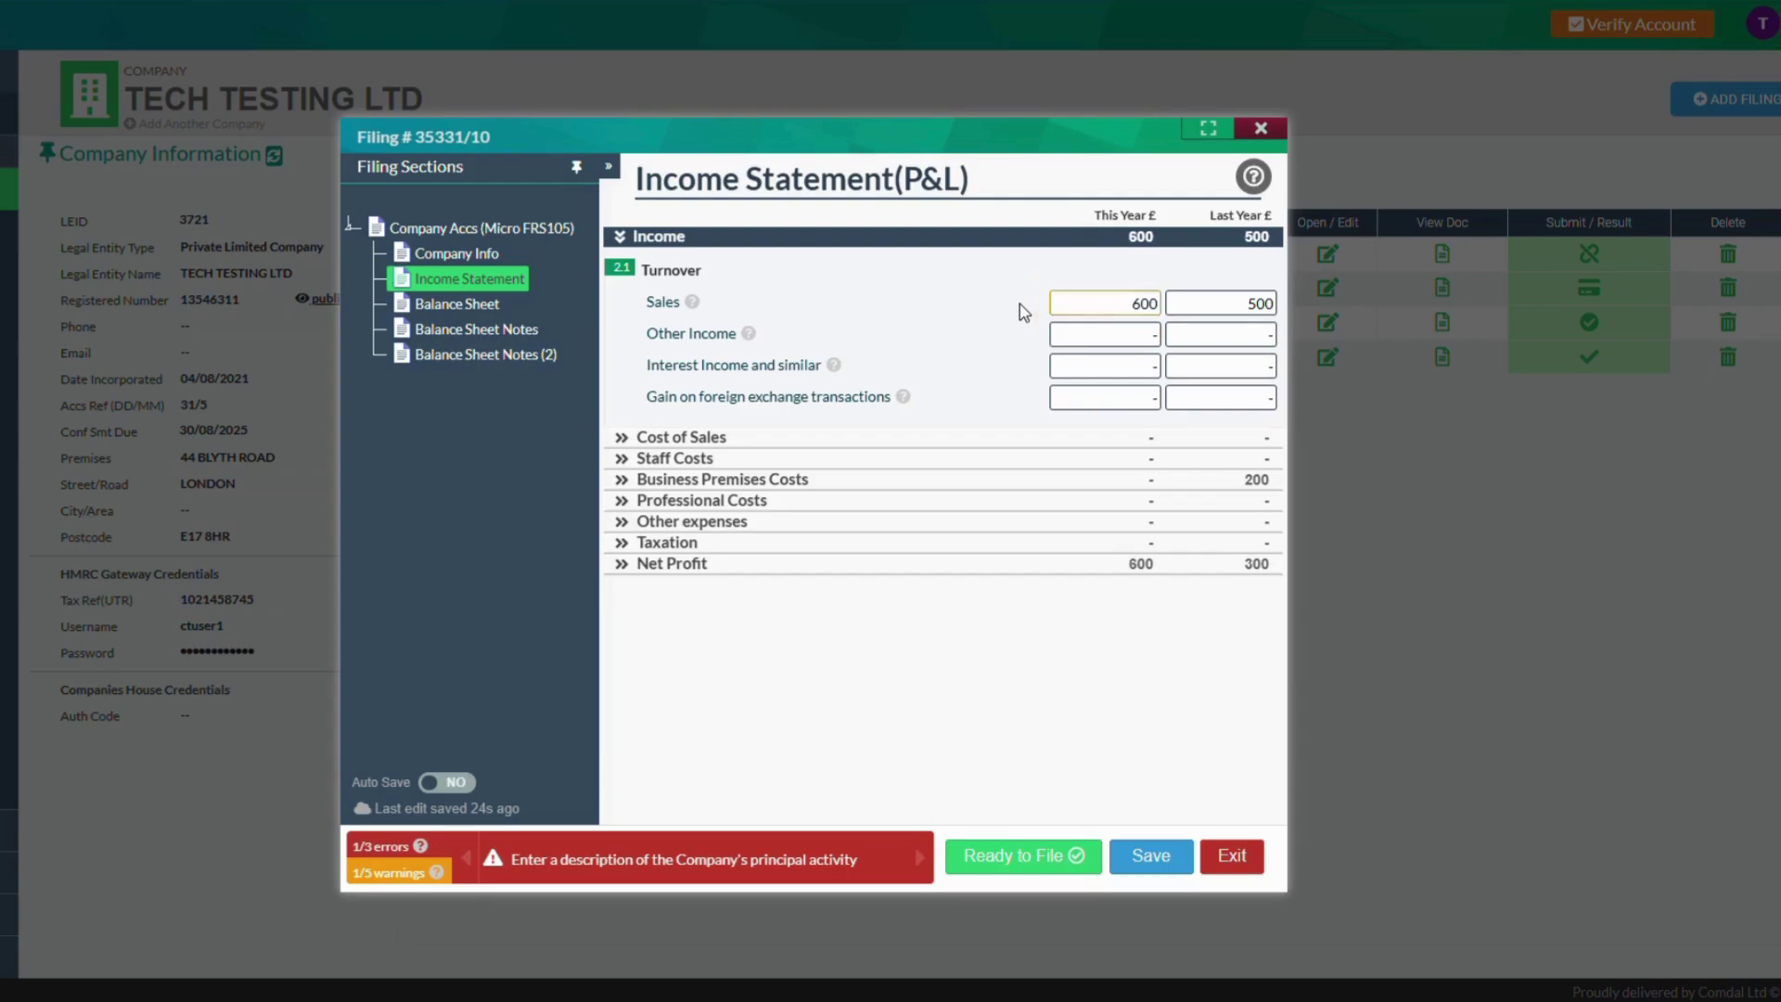
Enter this year's Cost of Sales purchases of 1,000, giving a net loss of 400
{"action": "left_click", "coordinate": [847, 438]}
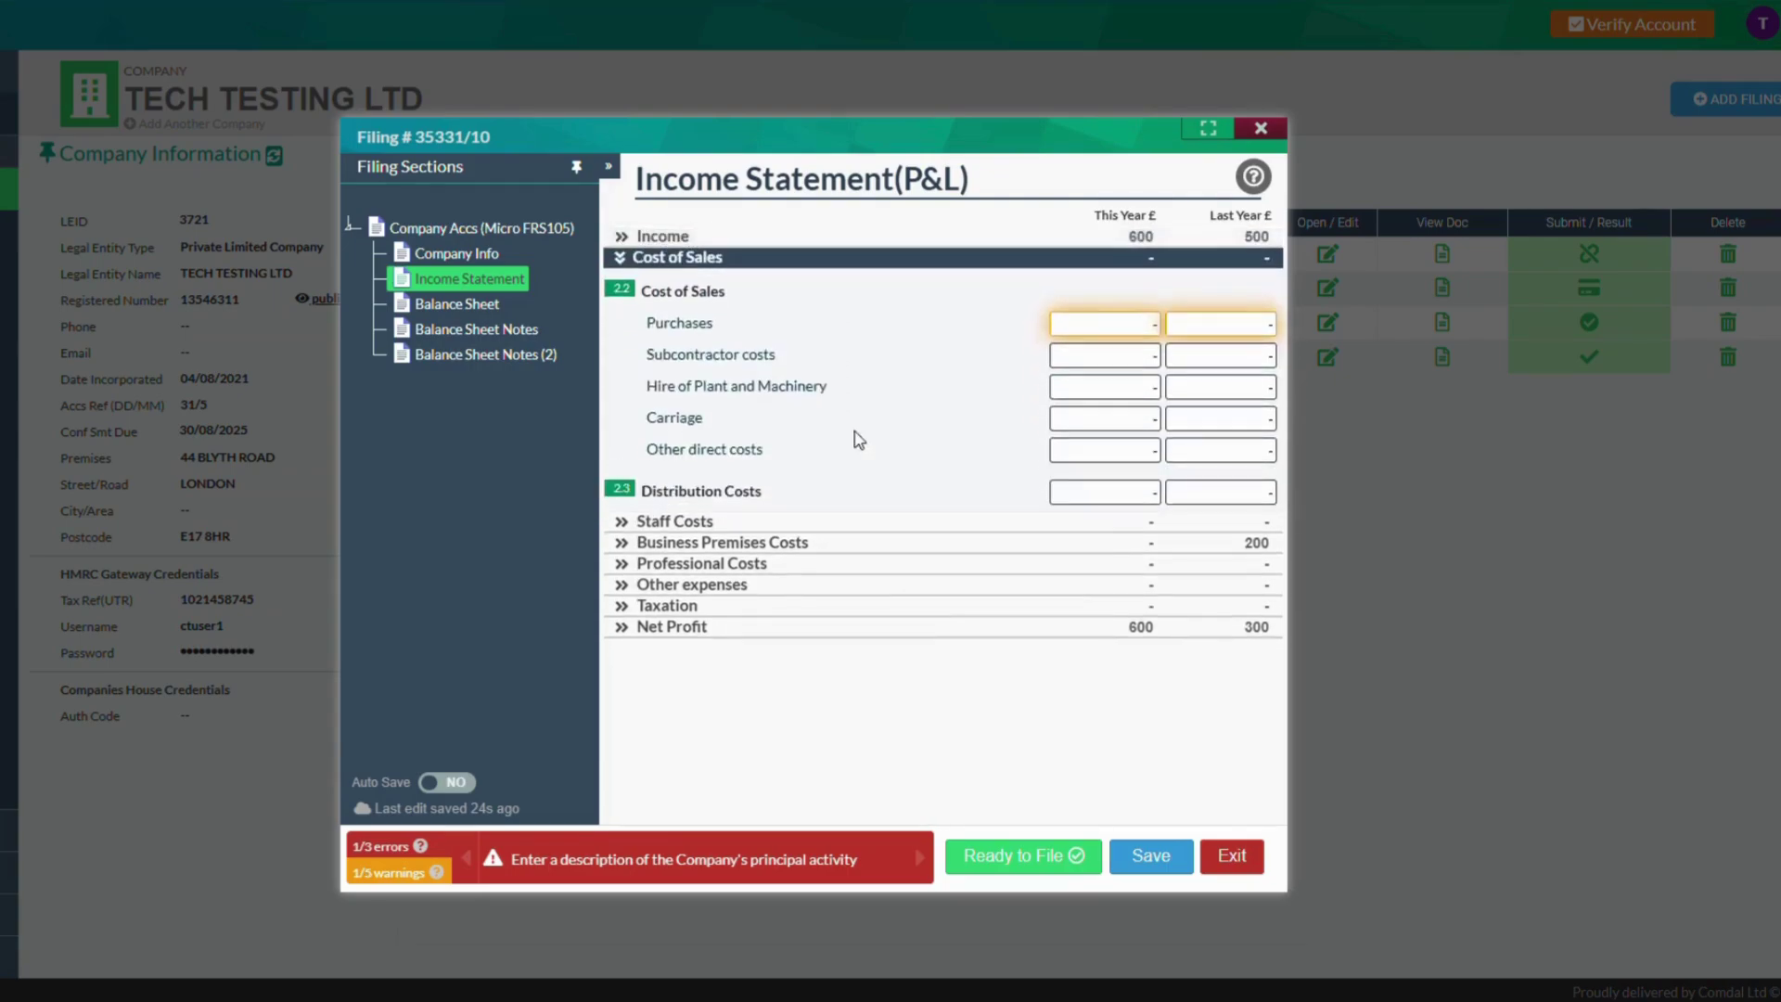
{"action": "left_click", "coordinate": [1074, 326]}
{"action": "type", "text": "1,"}
{"action": "type", "text": "000"}
{"action": "left_click", "coordinate": [1014, 359]}
{"action": "left_click", "coordinate": [854, 542]}
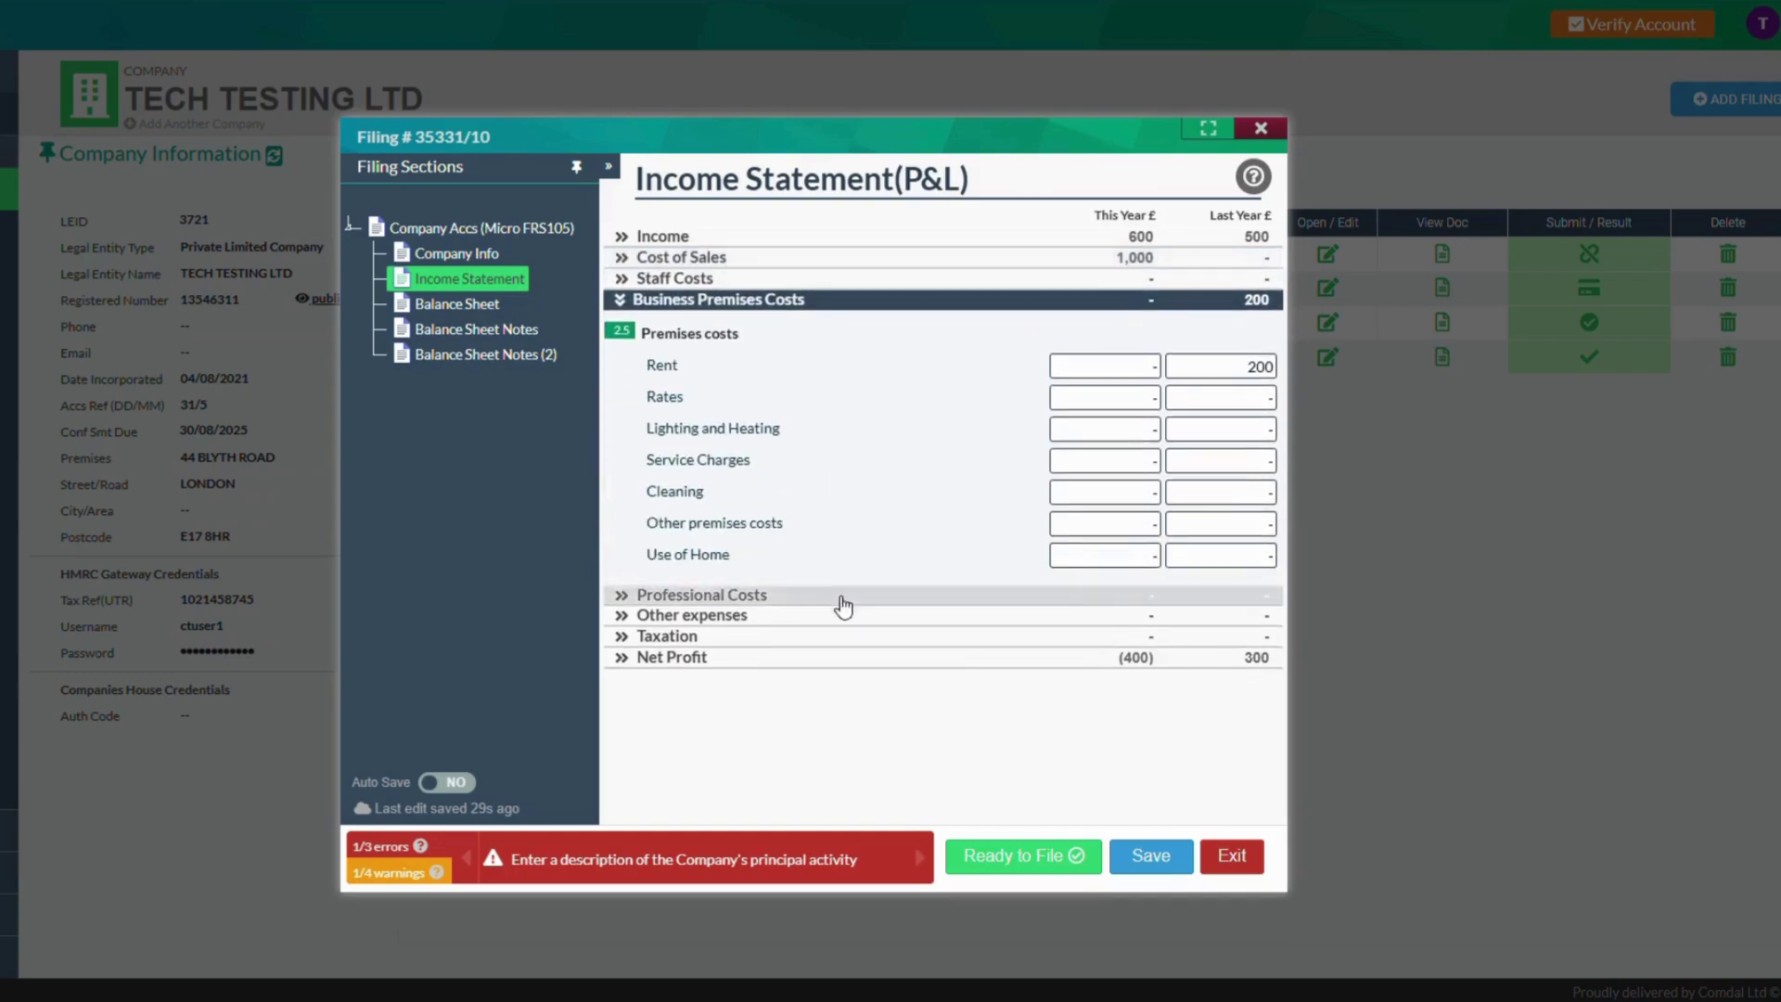
{"action": "left_click", "coordinate": [843, 603]}
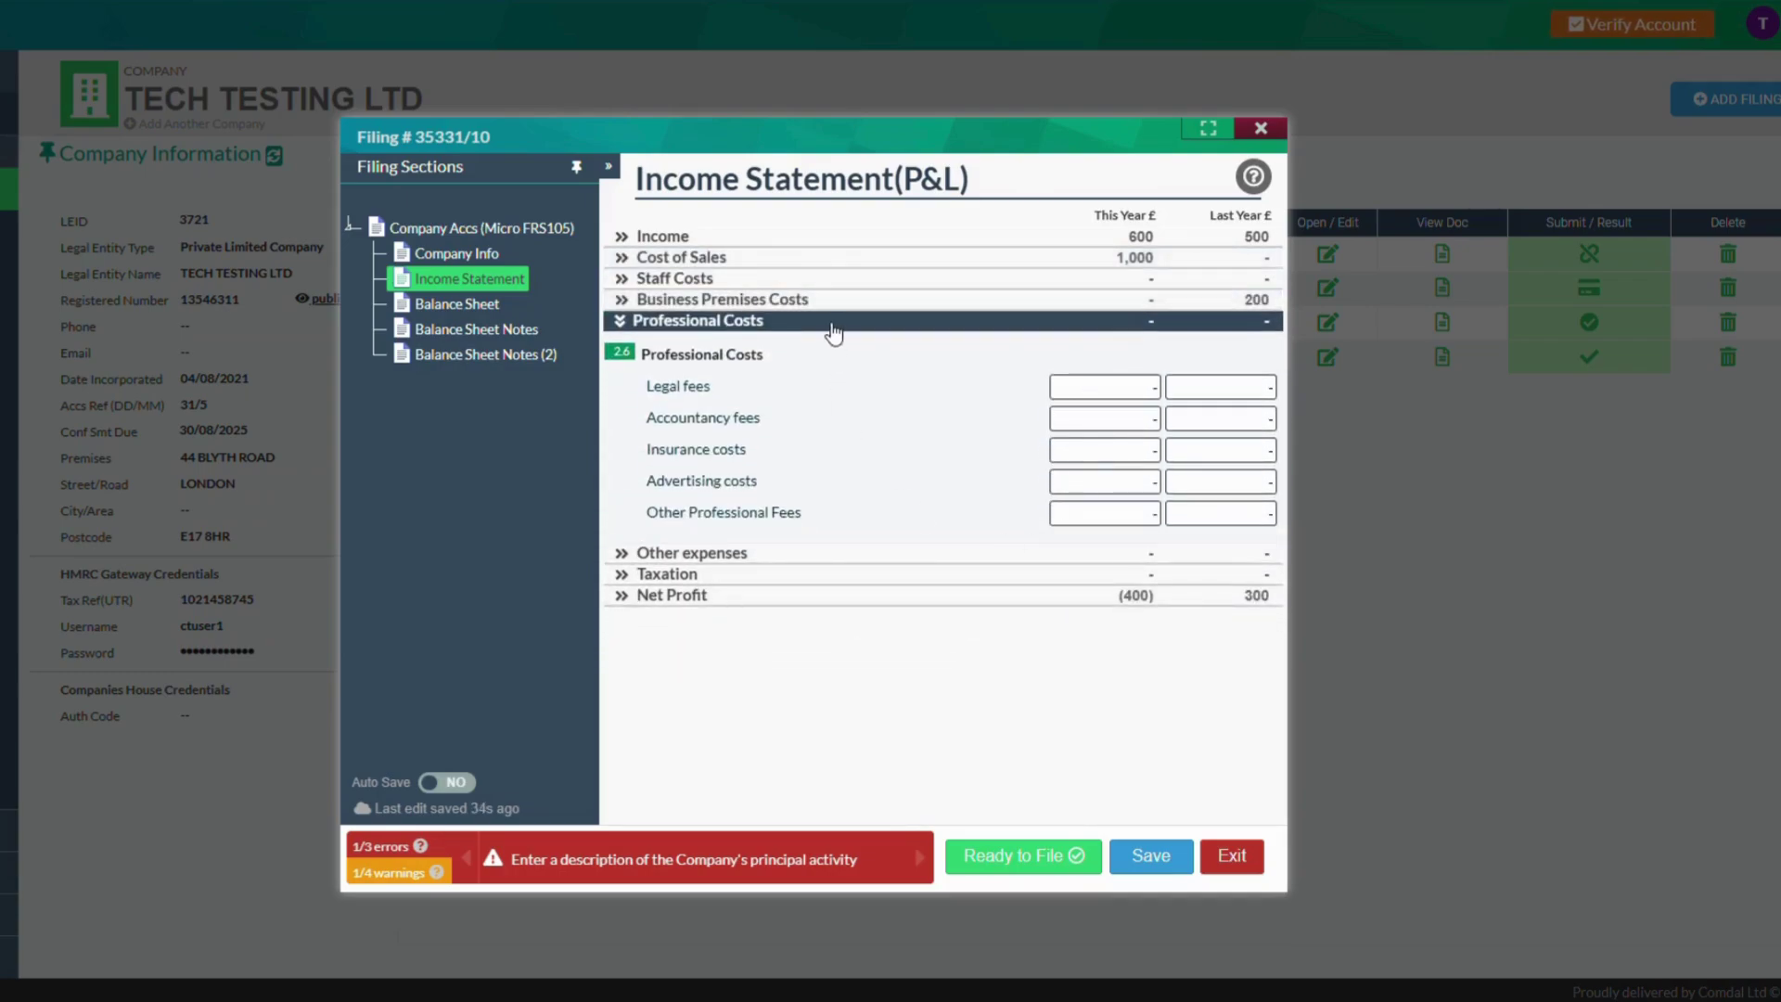
{"action": "left_click", "coordinate": [833, 327]}
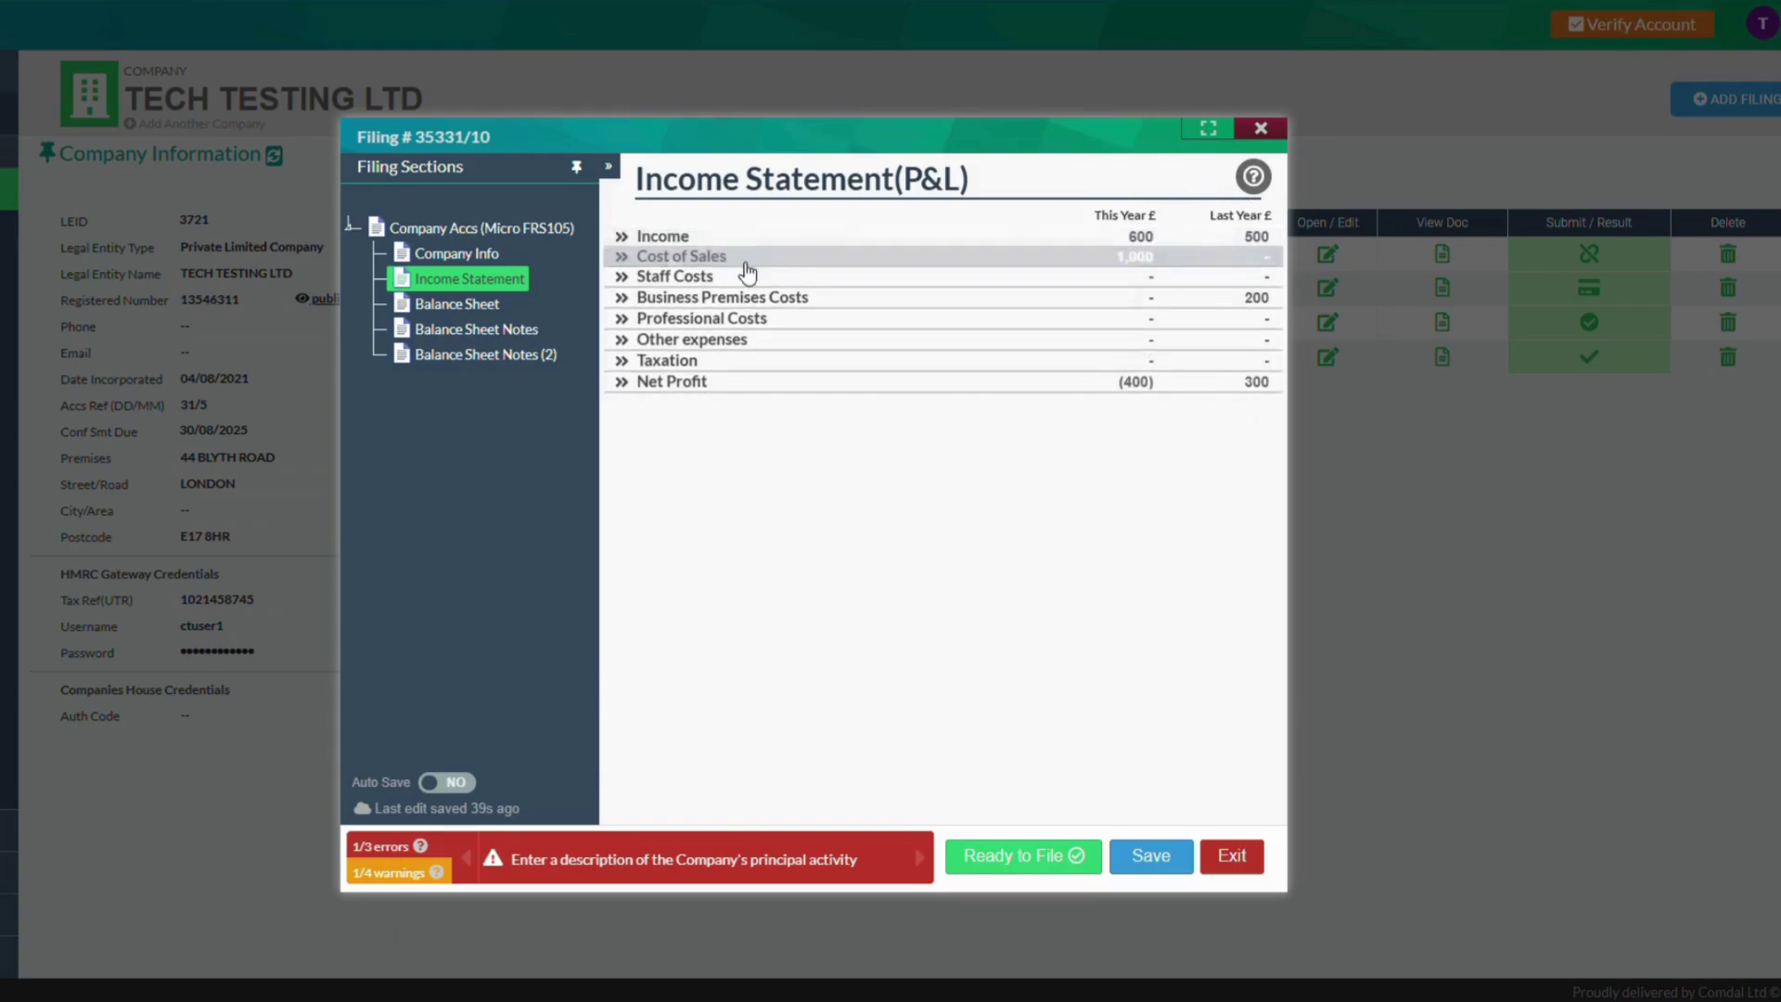
Fill this year's balance sheet: share capital not paid 10, current assets 800, capital and reserves 810
{"action": "left_click", "coordinate": [491, 312]}
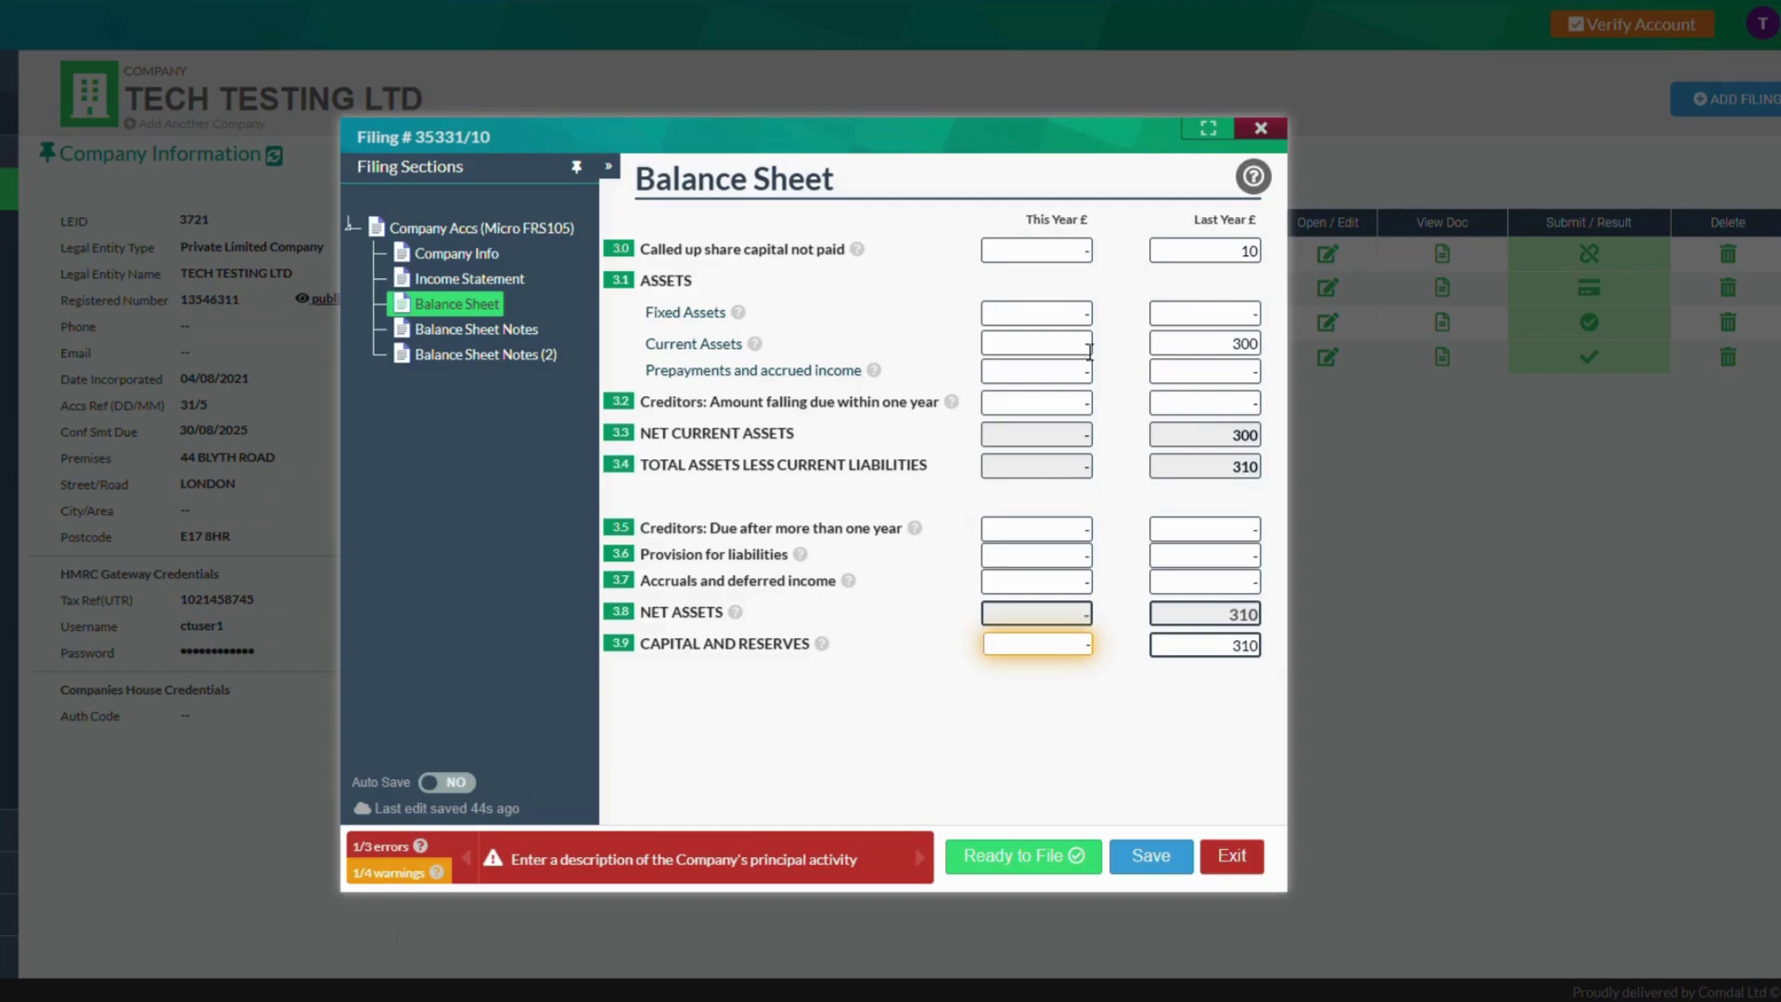
{"action": "left_click", "coordinate": [1086, 251]}
{"action": "type", "text": "10"}
{"action": "left_click", "coordinate": [1091, 345]}
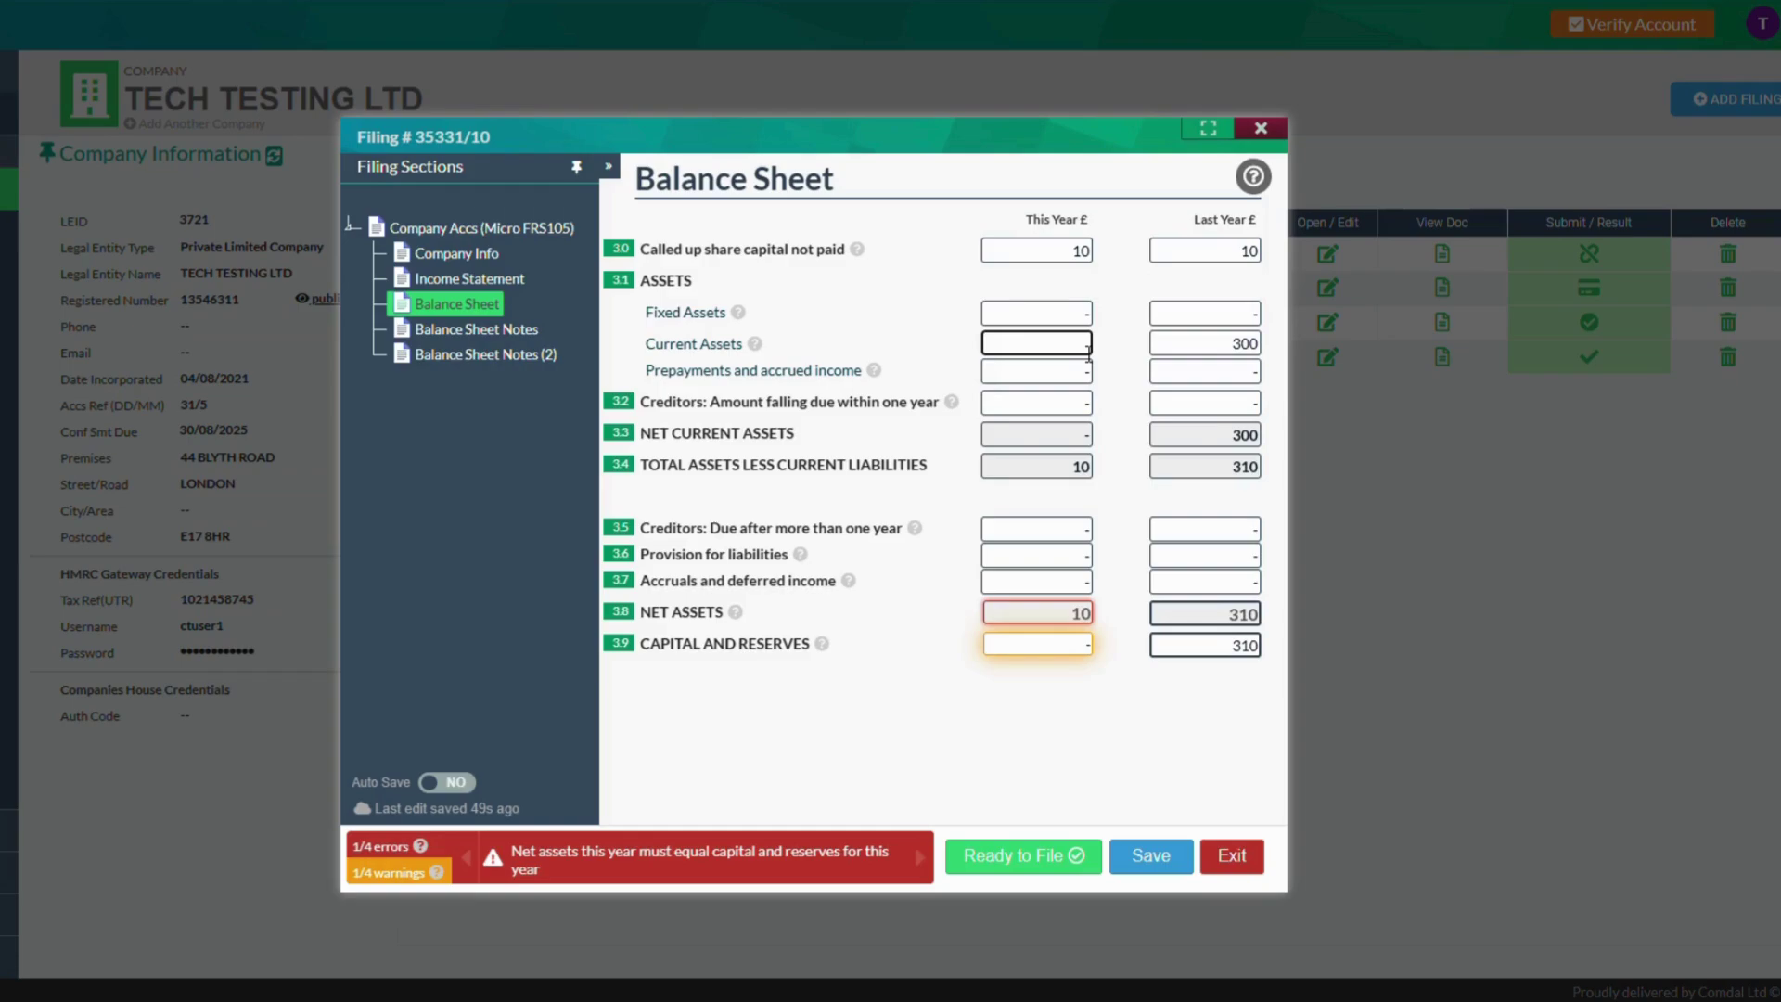
{"action": "type", "text": "800"}
{"action": "left_click", "coordinate": [1122, 376]}
{"action": "left_click", "coordinate": [1087, 644]}
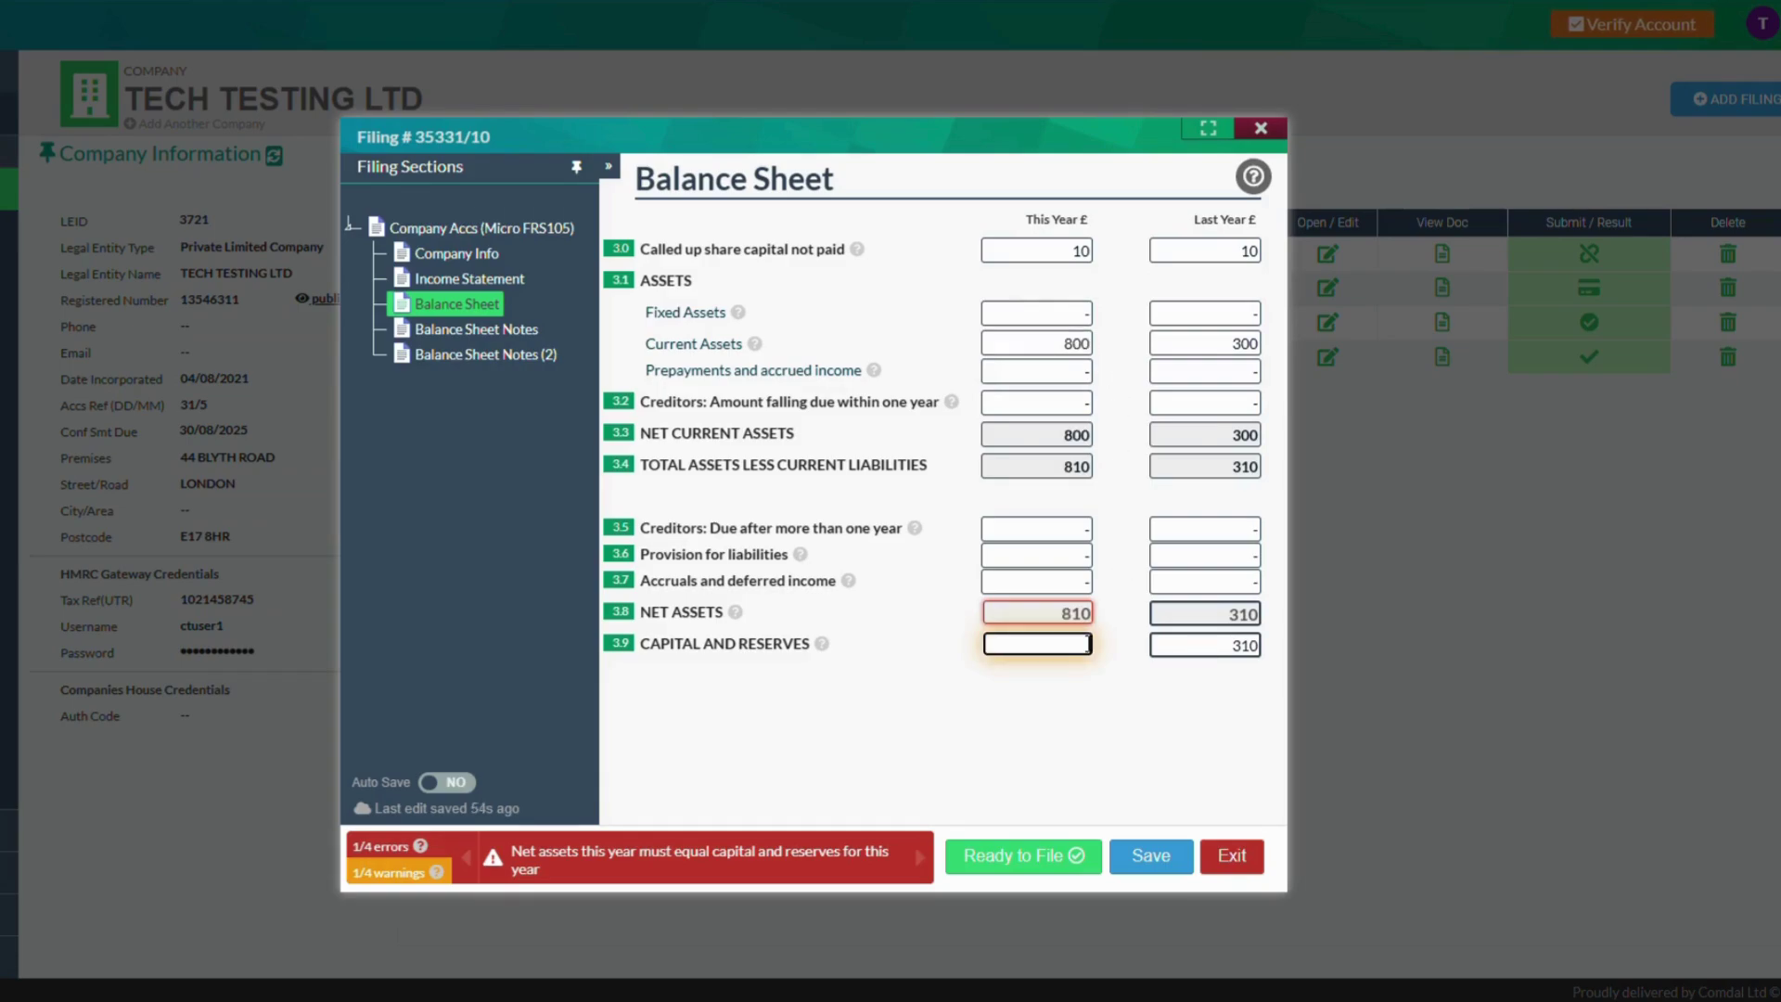
{"action": "left_click", "coordinate": [1105, 687]}
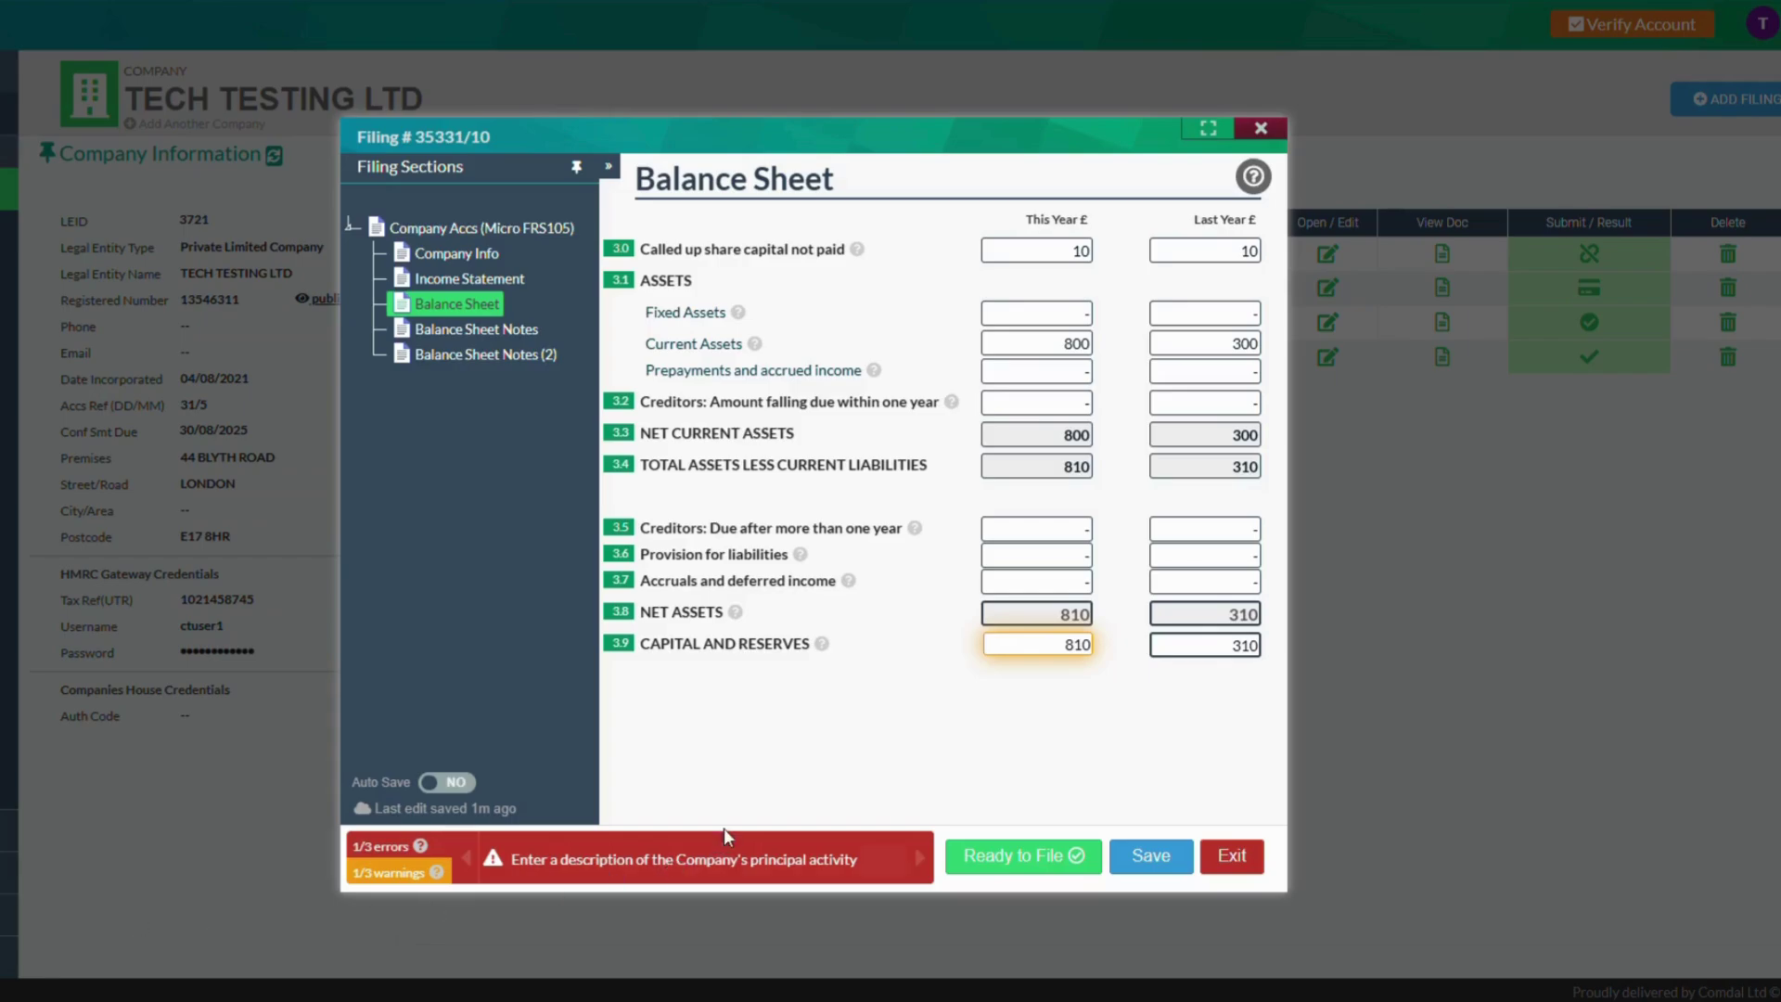
{"action": "left_click", "coordinate": [513, 328]}
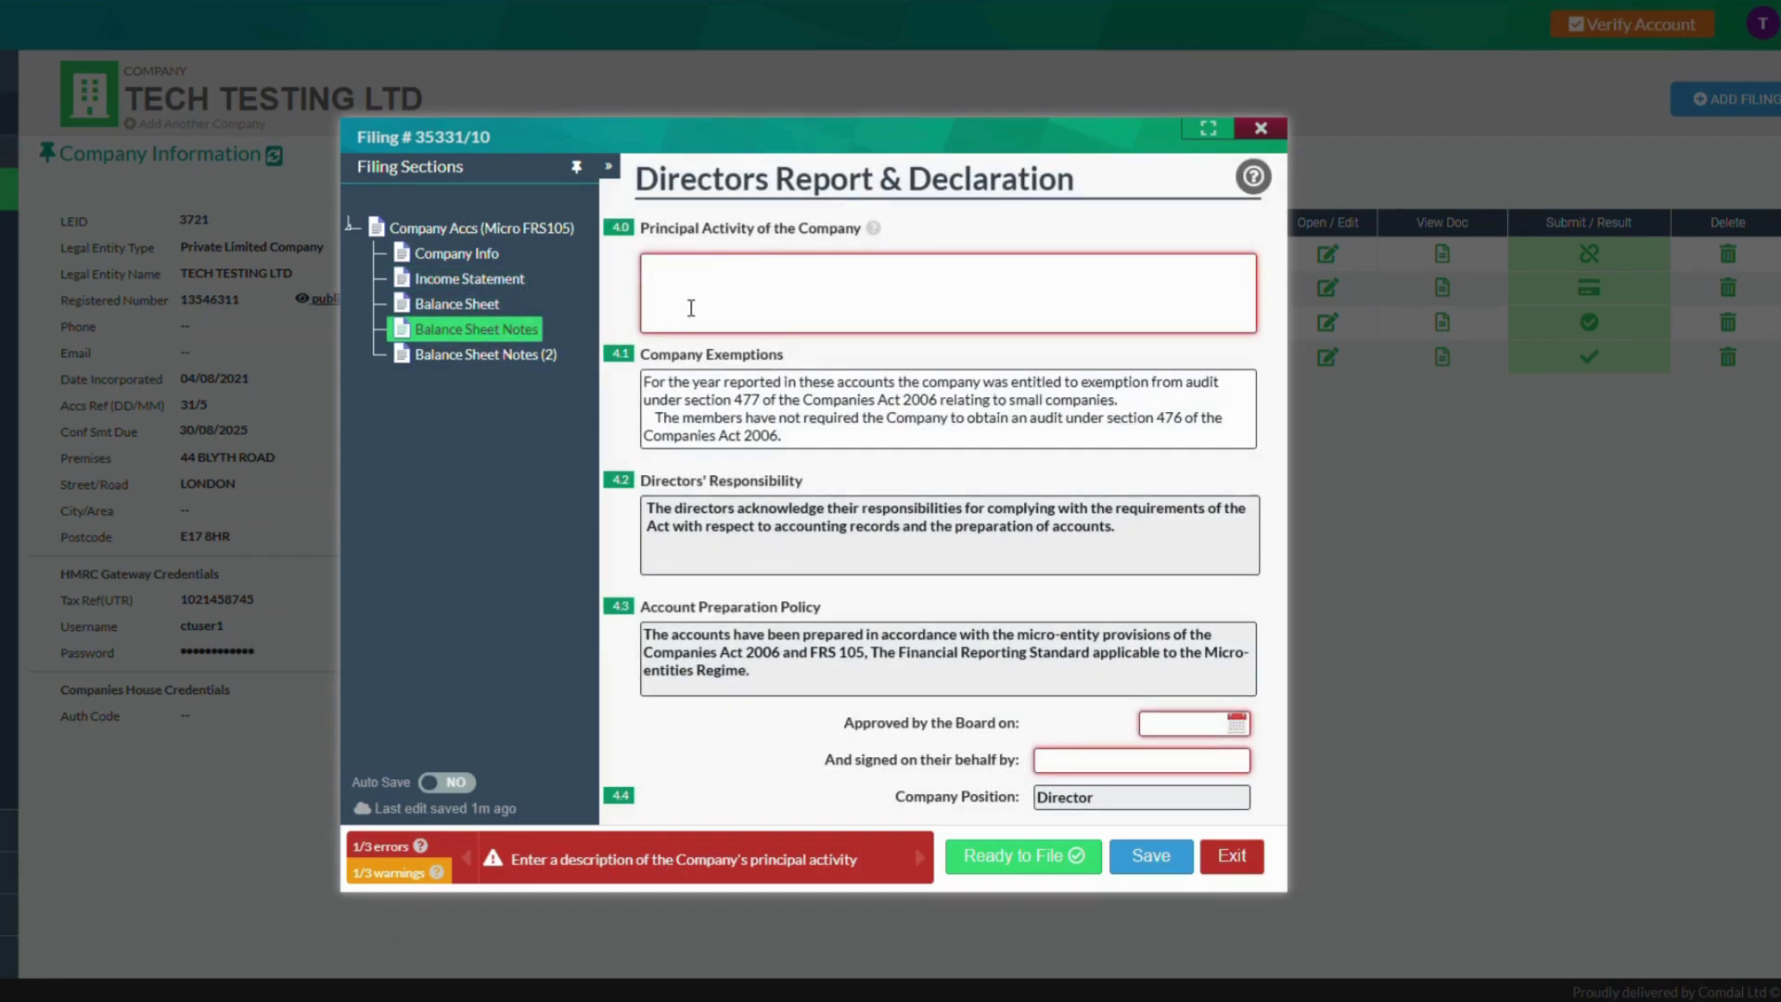
Enter 'Software de' as the company's principal activity in the Directors Report
{"action": "left_click", "coordinate": [691, 308]}
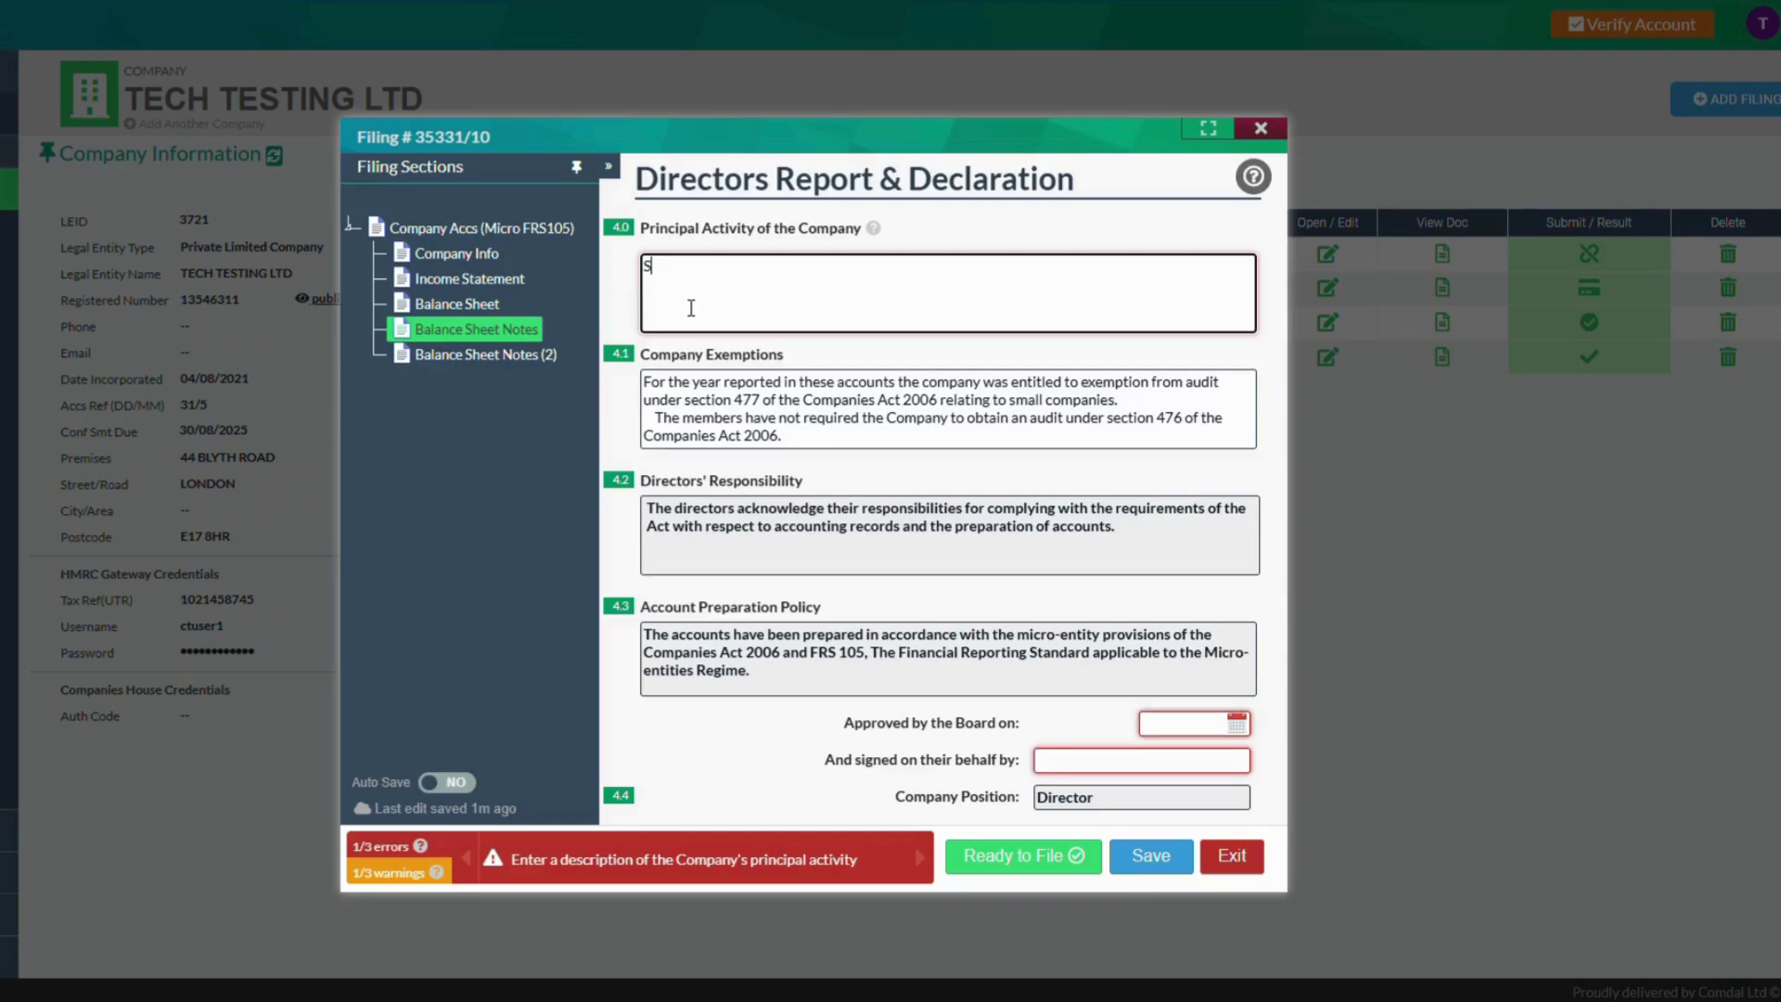
{"action": "type", "text": "Software development"}
{"action": "left_click", "coordinate": [939, 365]}
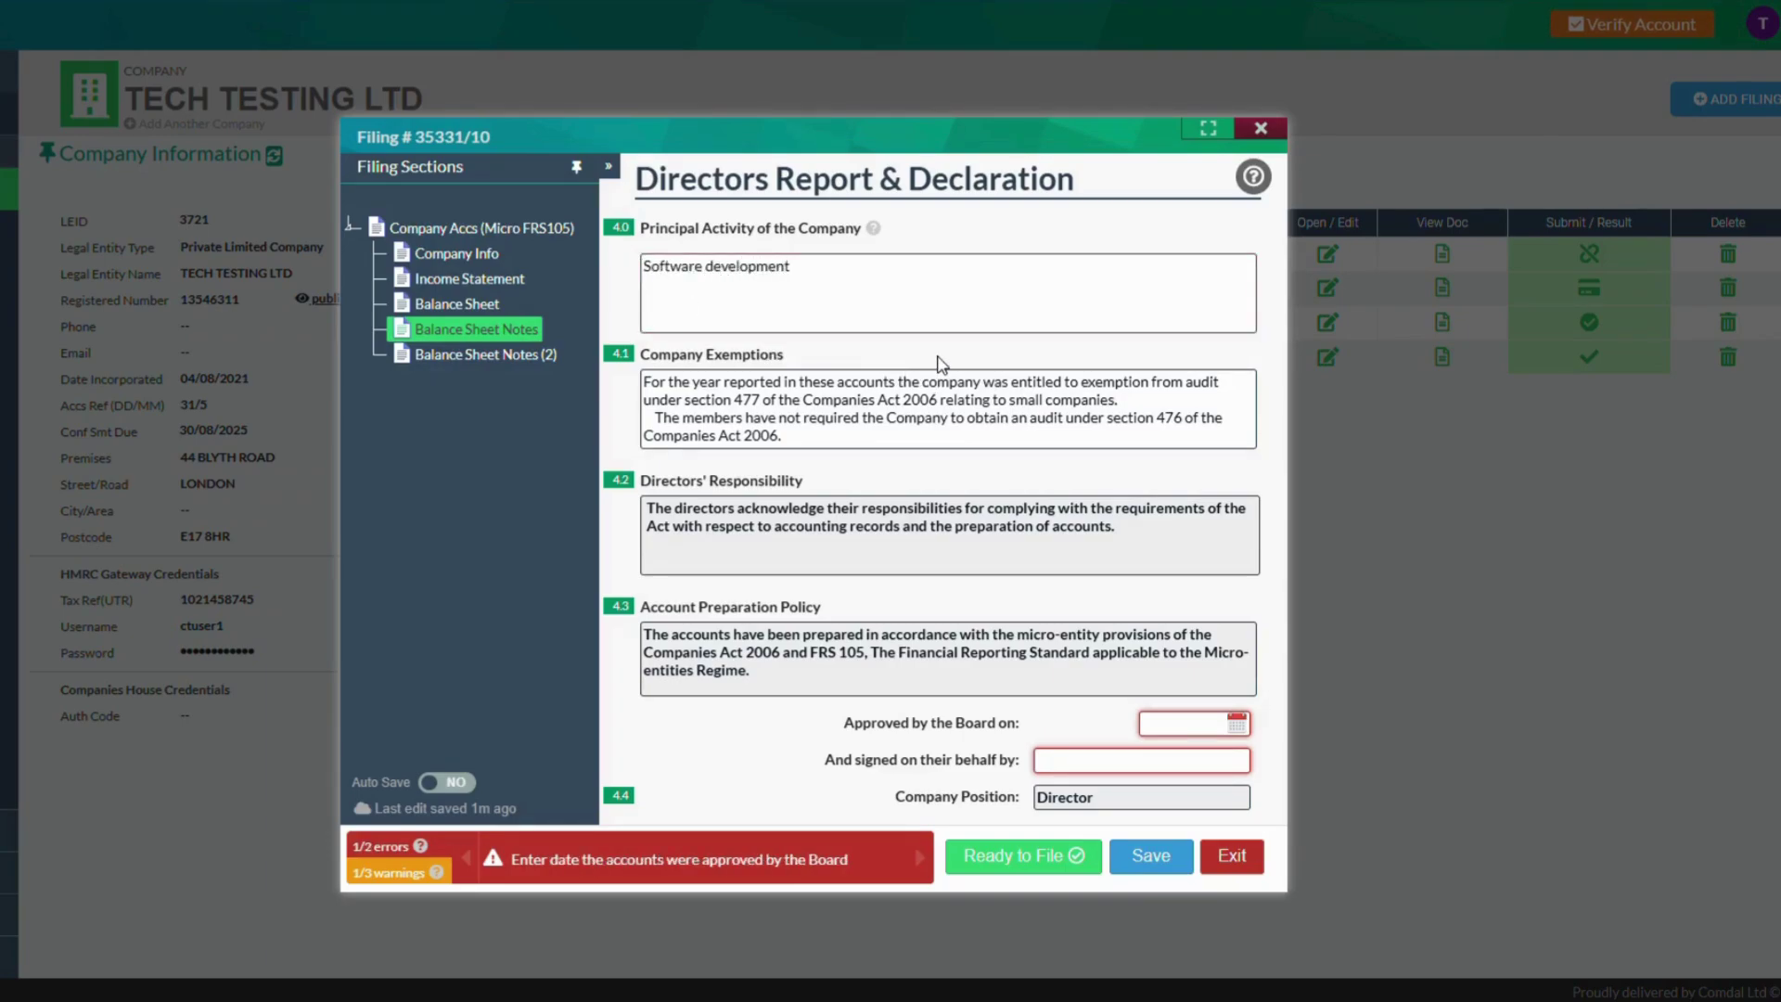
Enter the signing director's name and a board approval date of 09/07/2025
{"action": "left_click", "coordinate": [1056, 765]}
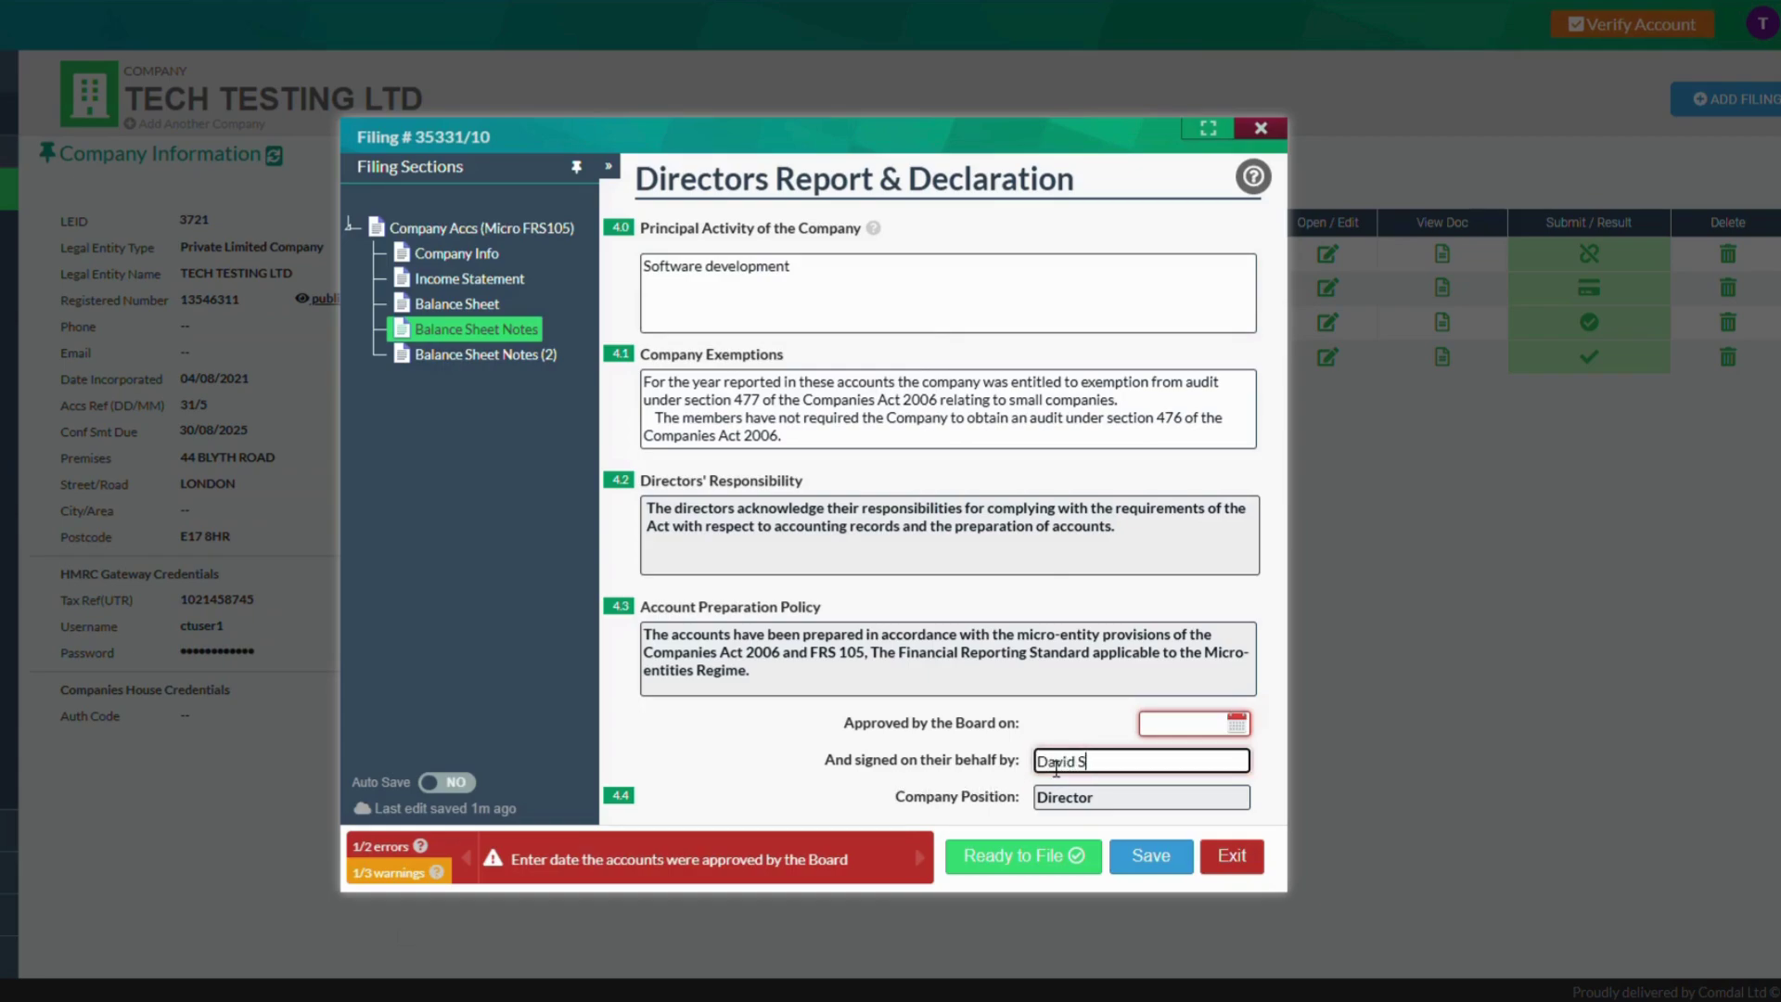
{"action": "left_click", "coordinate": [1206, 728]}
{"action": "left_click", "coordinate": [1277, 843]}
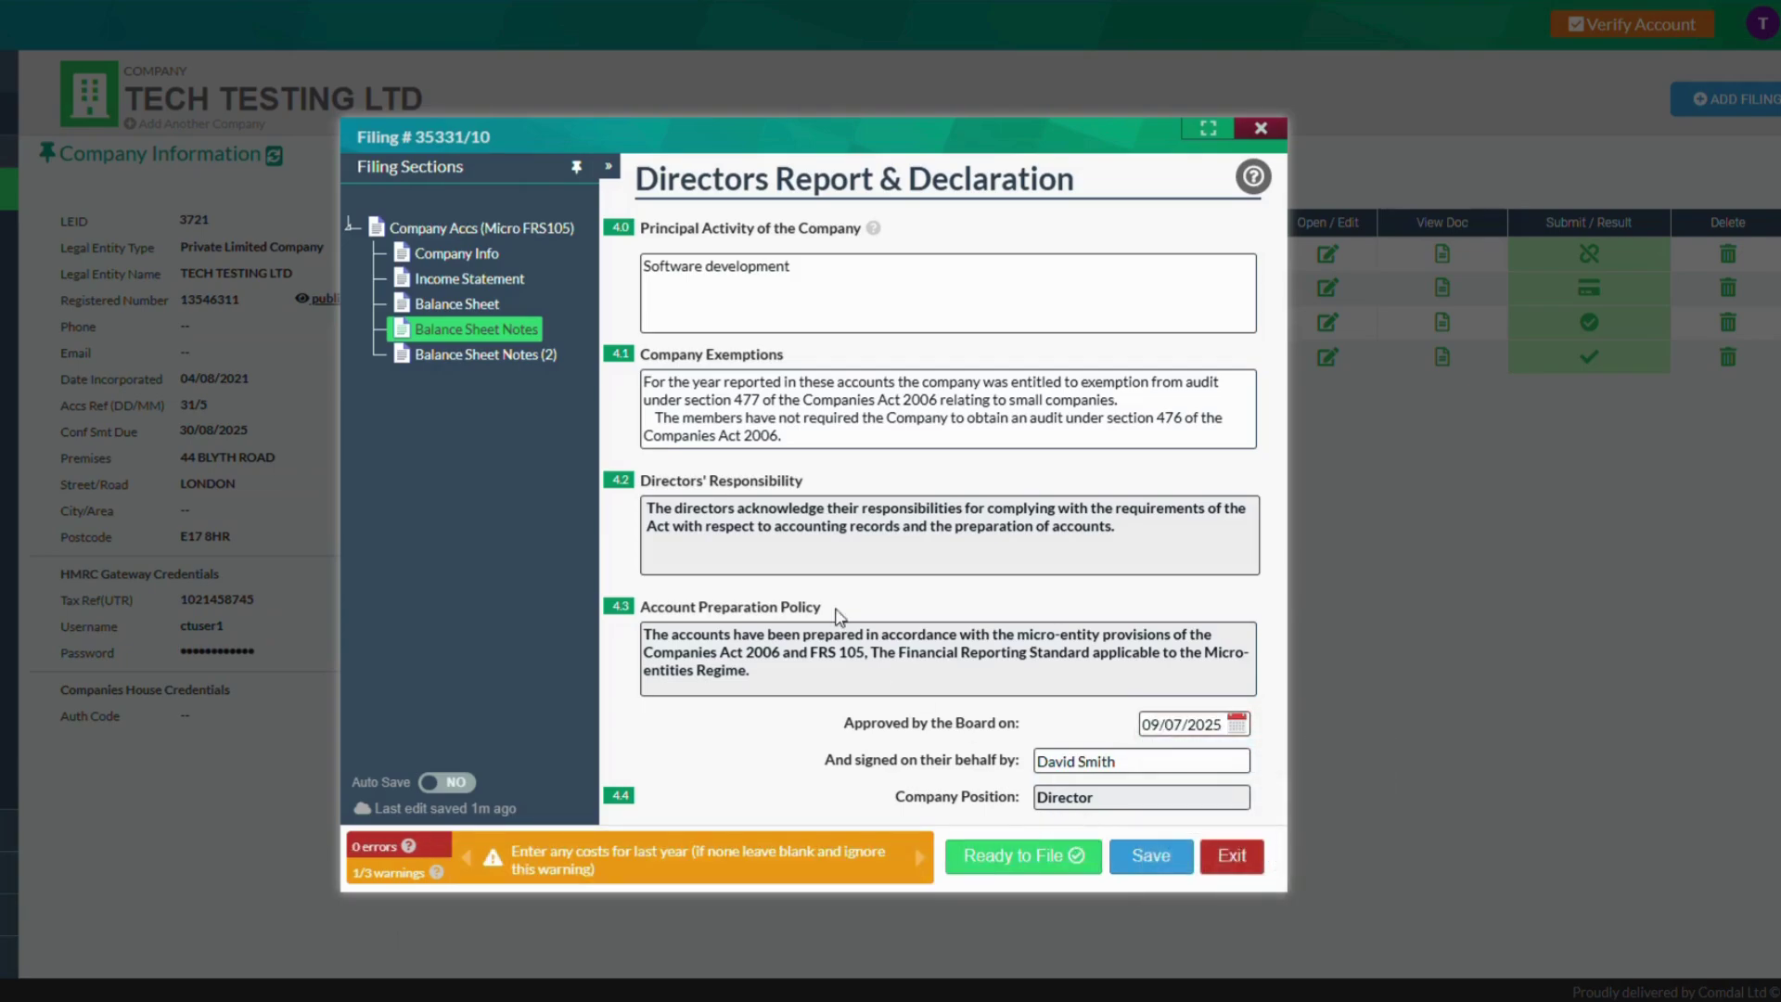
{"action": "left_click", "coordinate": [515, 358]}
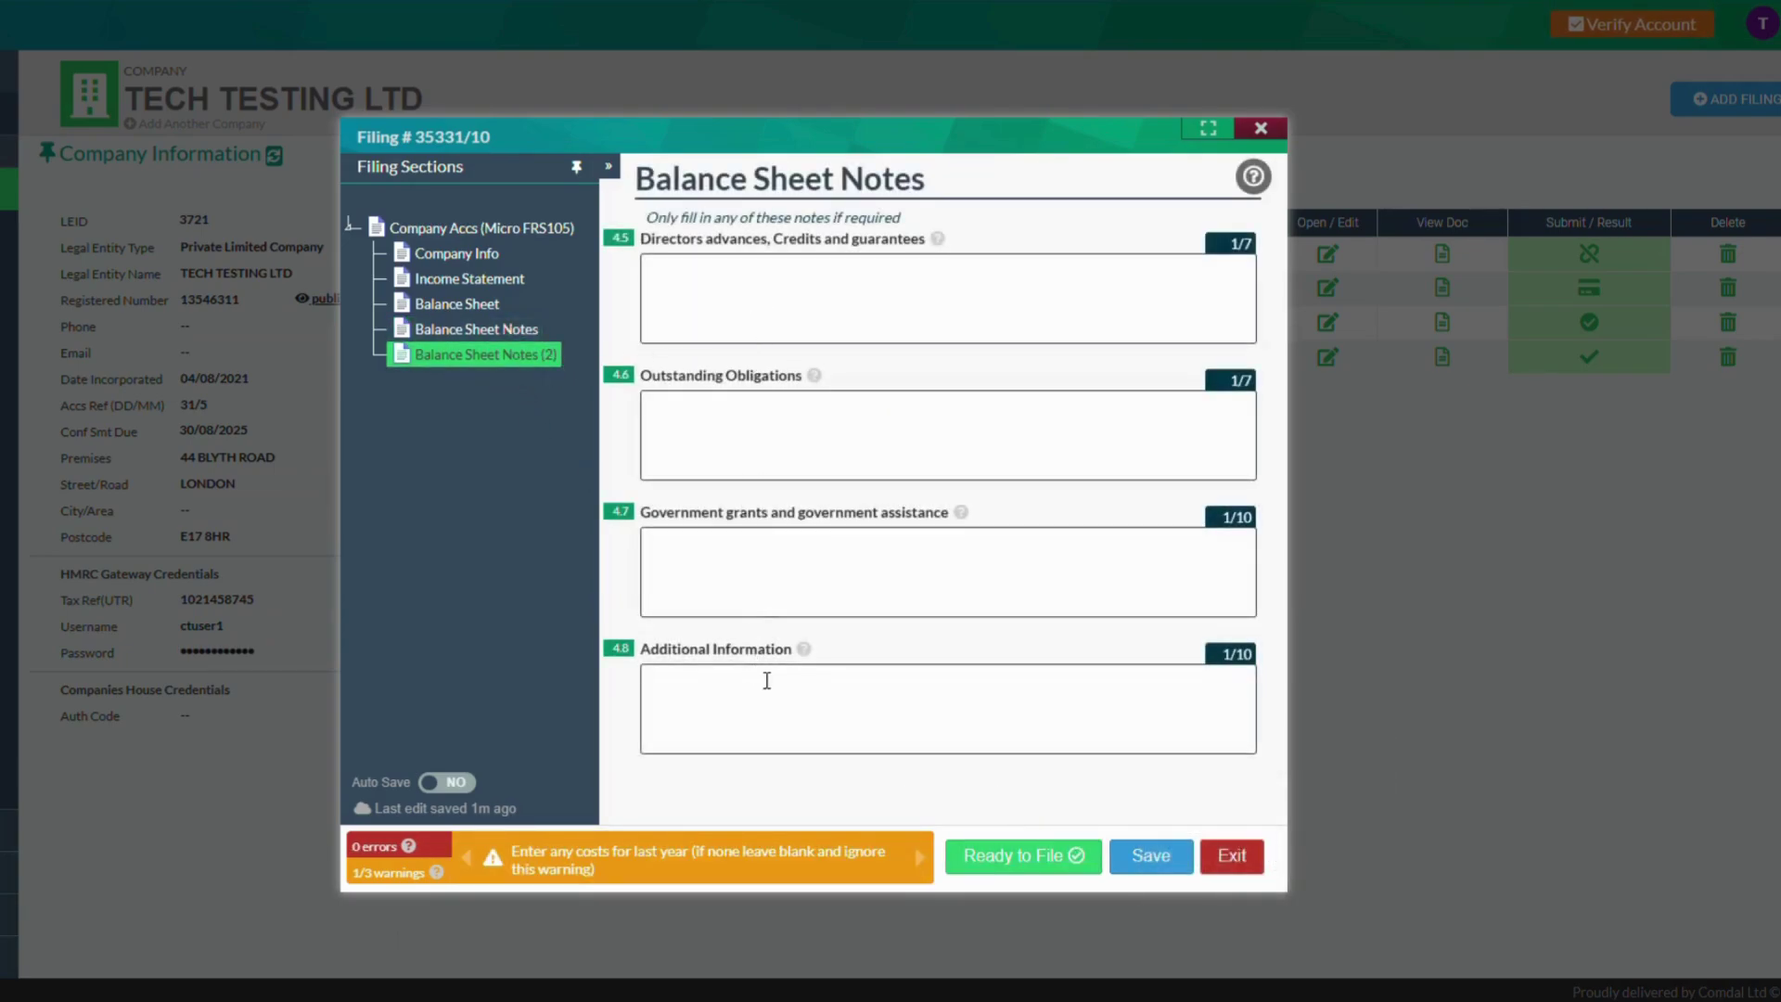
{"action": "left_click", "coordinate": [519, 329]}
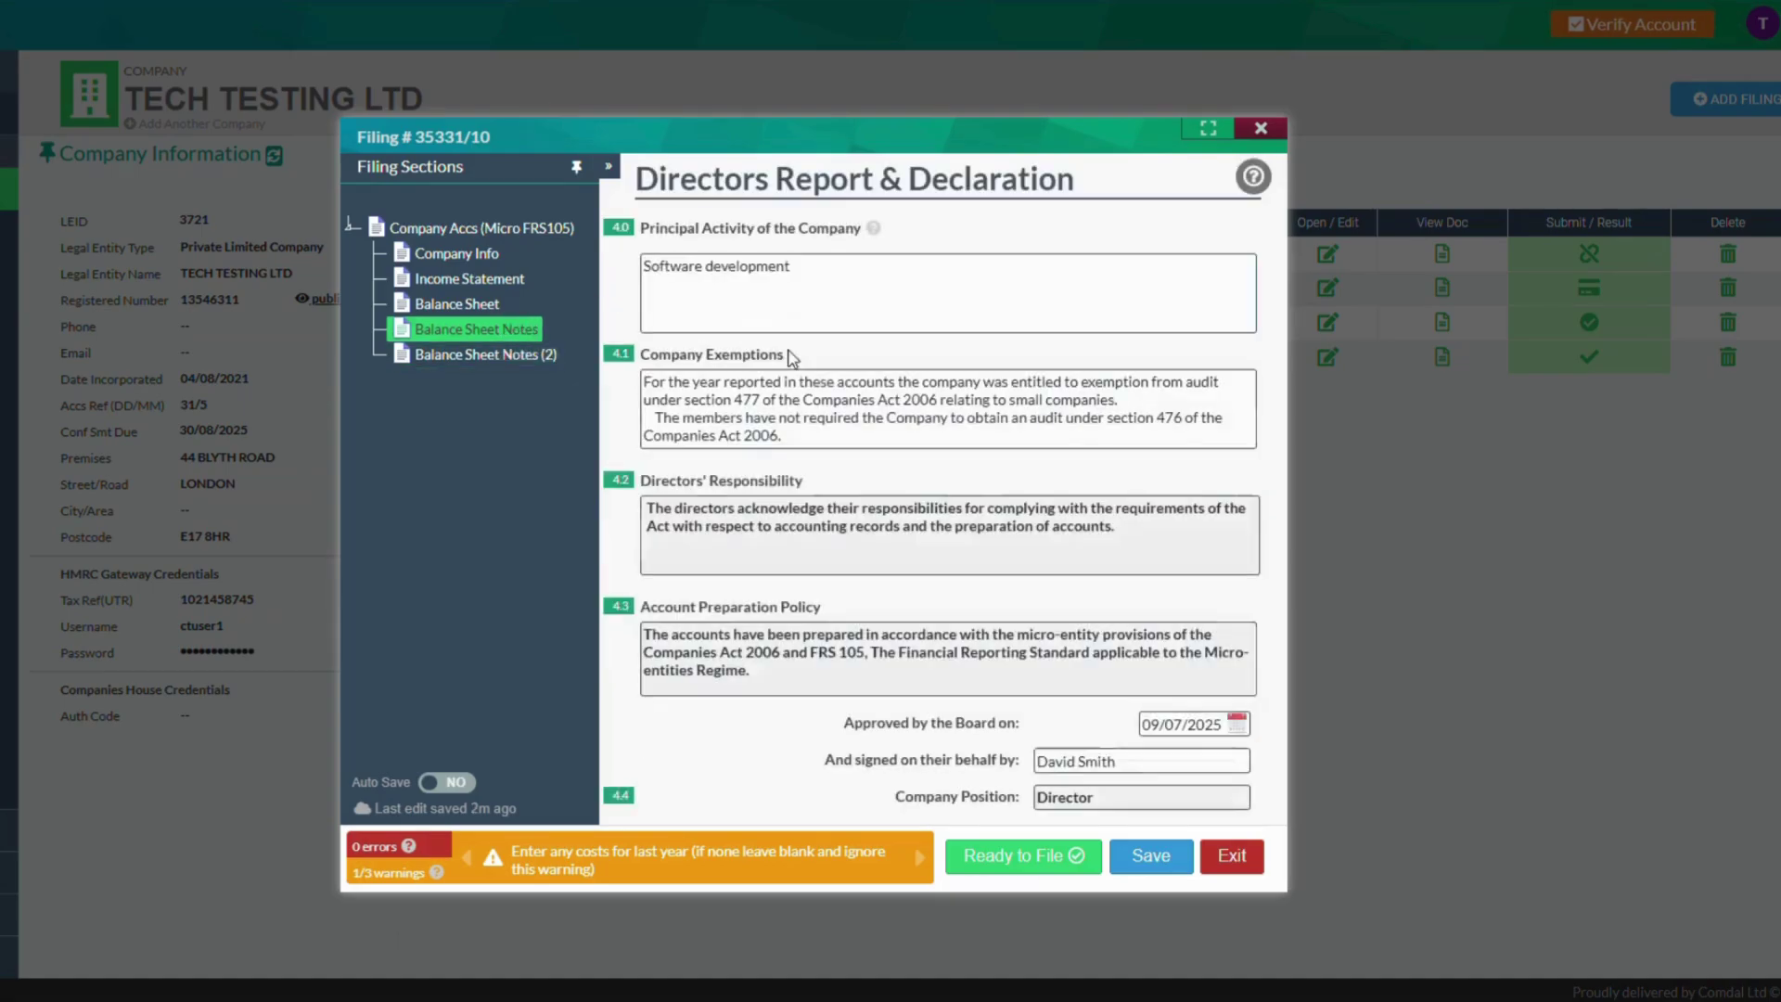
Save the accounts and mark filing 35331 Ready to File, accepting the warnings
{"action": "left_click", "coordinate": [1172, 861]}
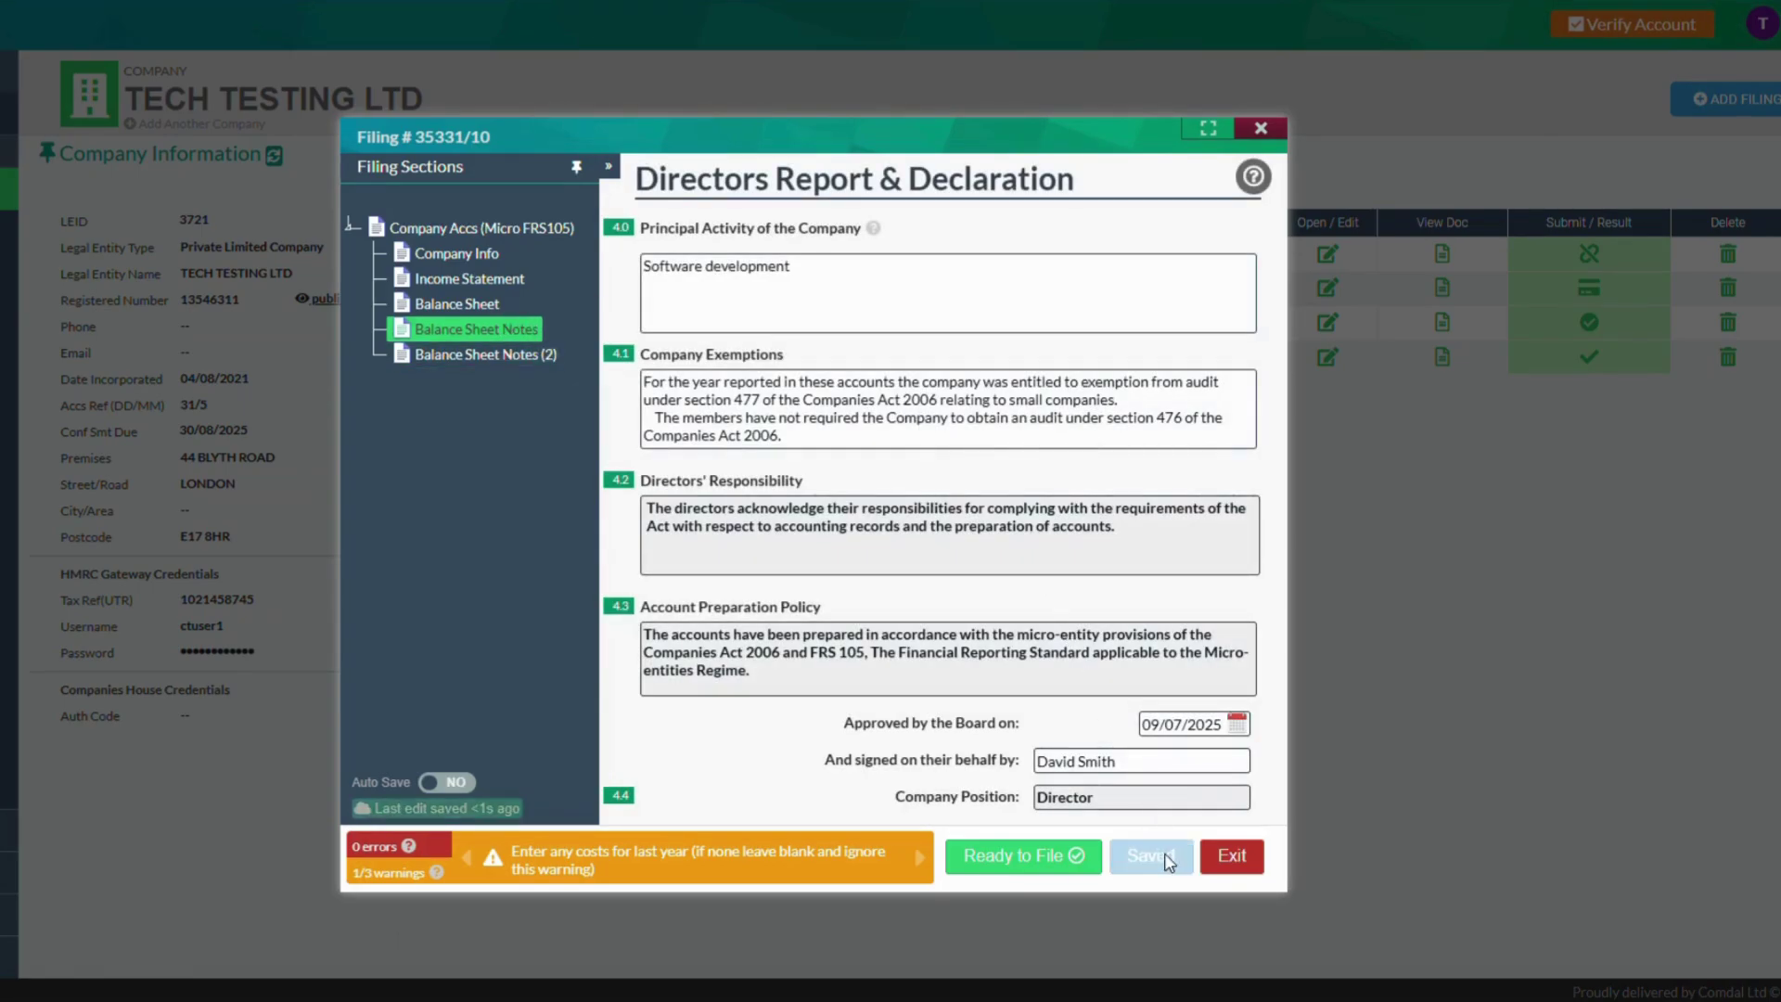
{"action": "left_click", "coordinate": [1027, 851]}
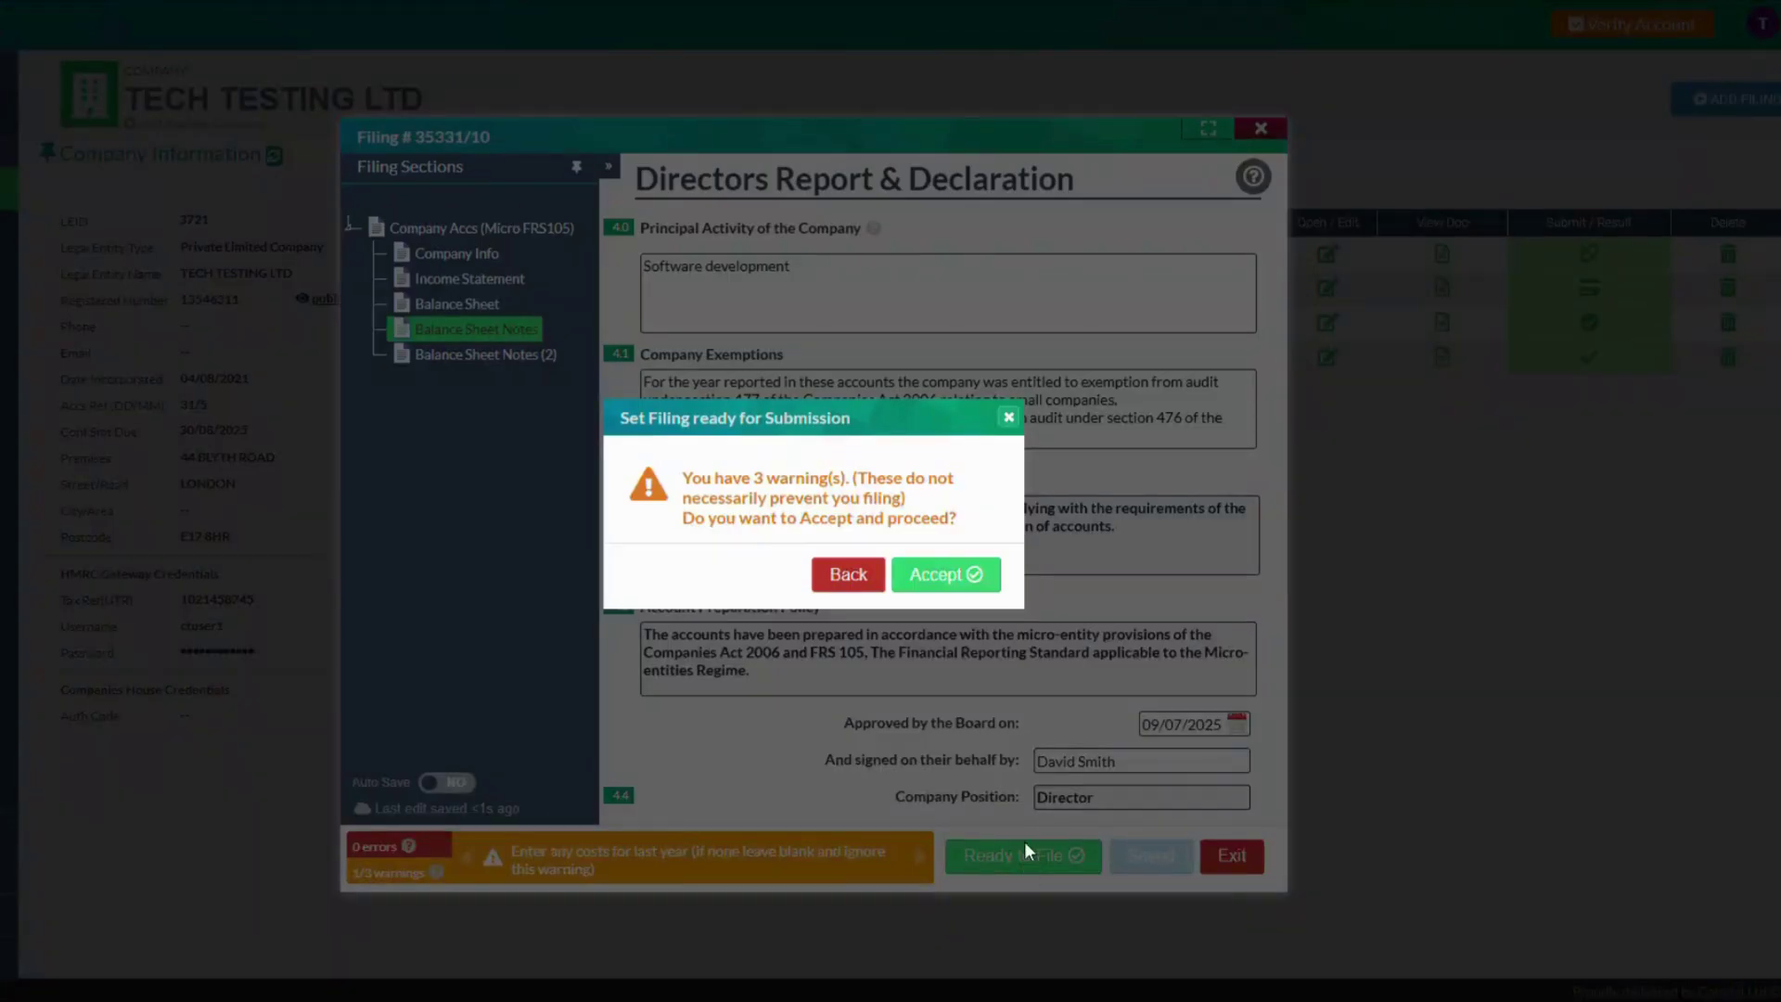
{"action": "left_click", "coordinate": [939, 587]}
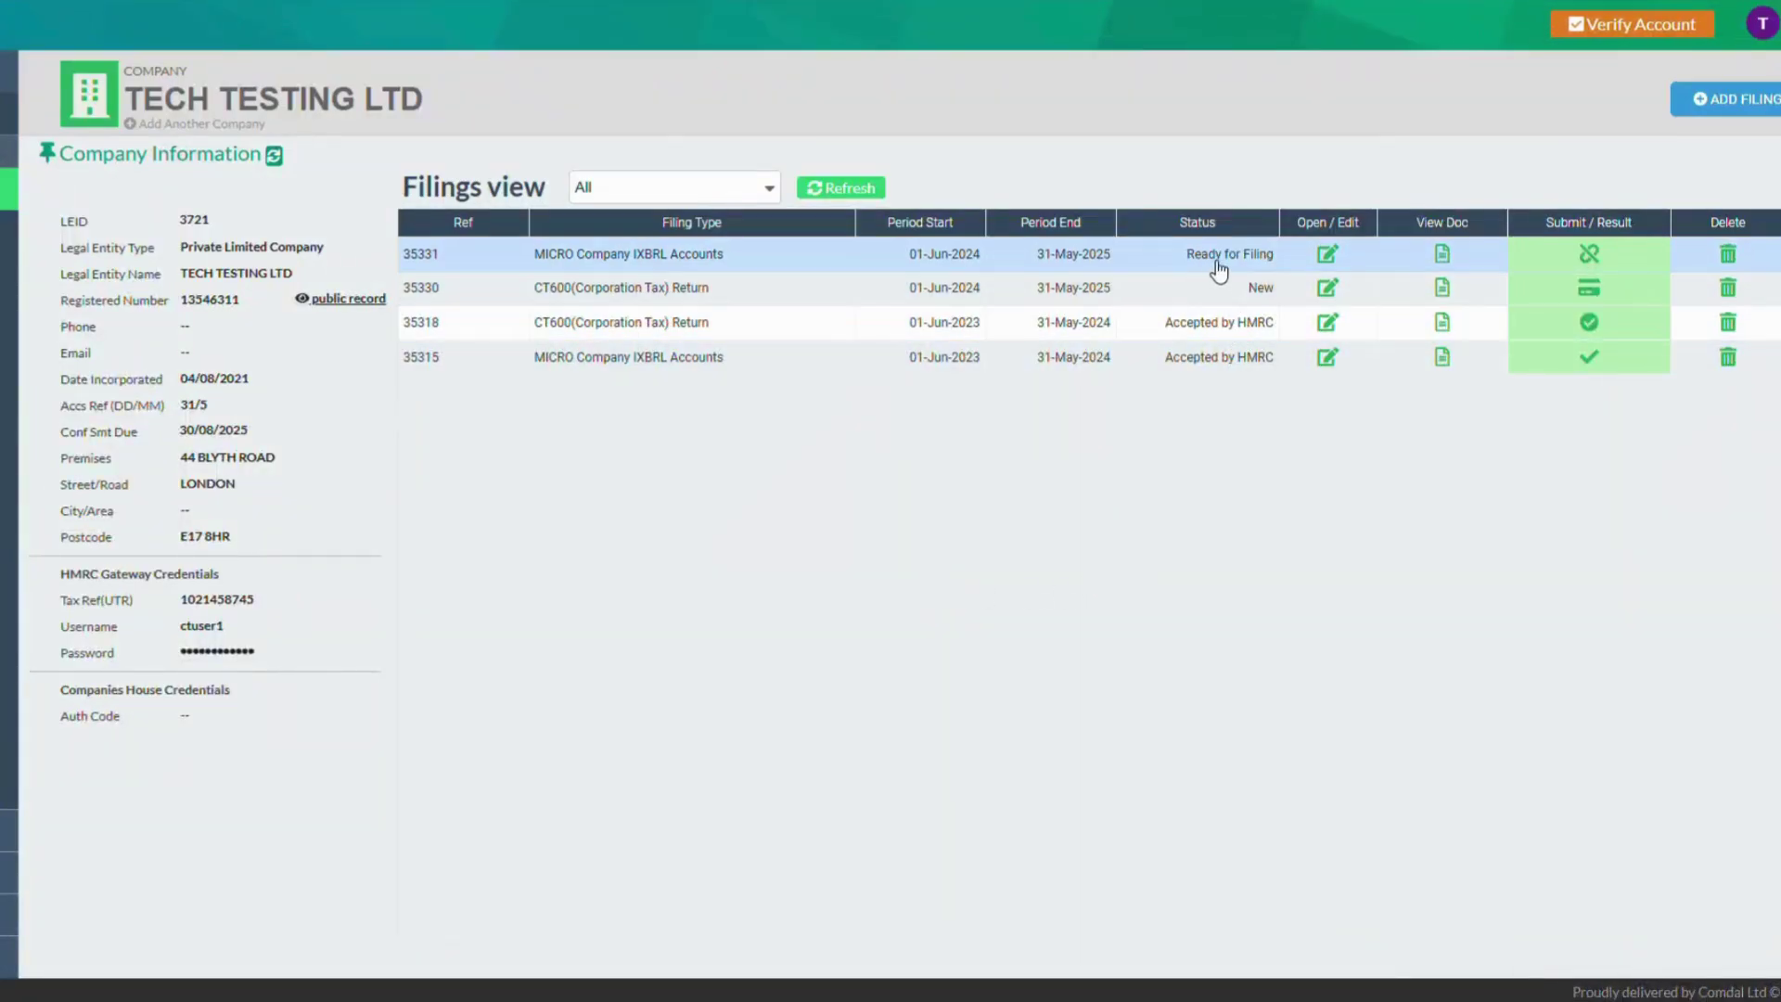
Open CT600 return 35330 and step through Company Info and Return Information to Tax Calculation
{"action": "left_click", "coordinate": [619, 295]}
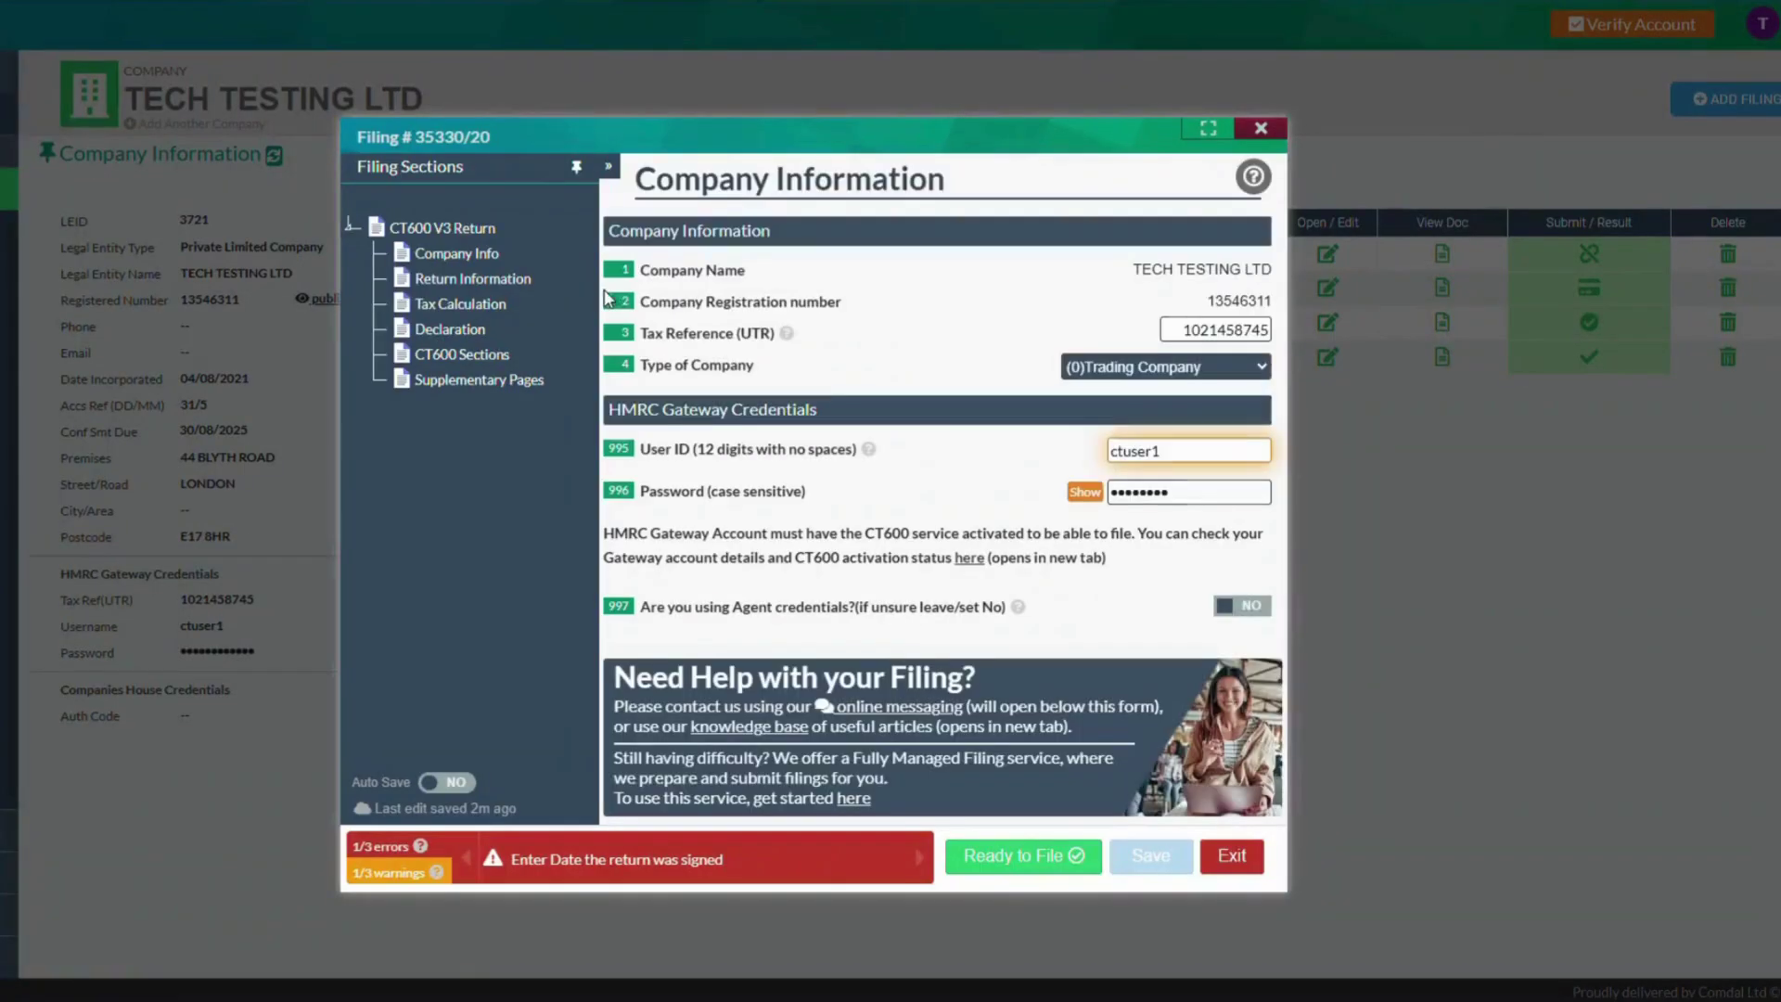
{"action": "left_click", "coordinate": [469, 256]}
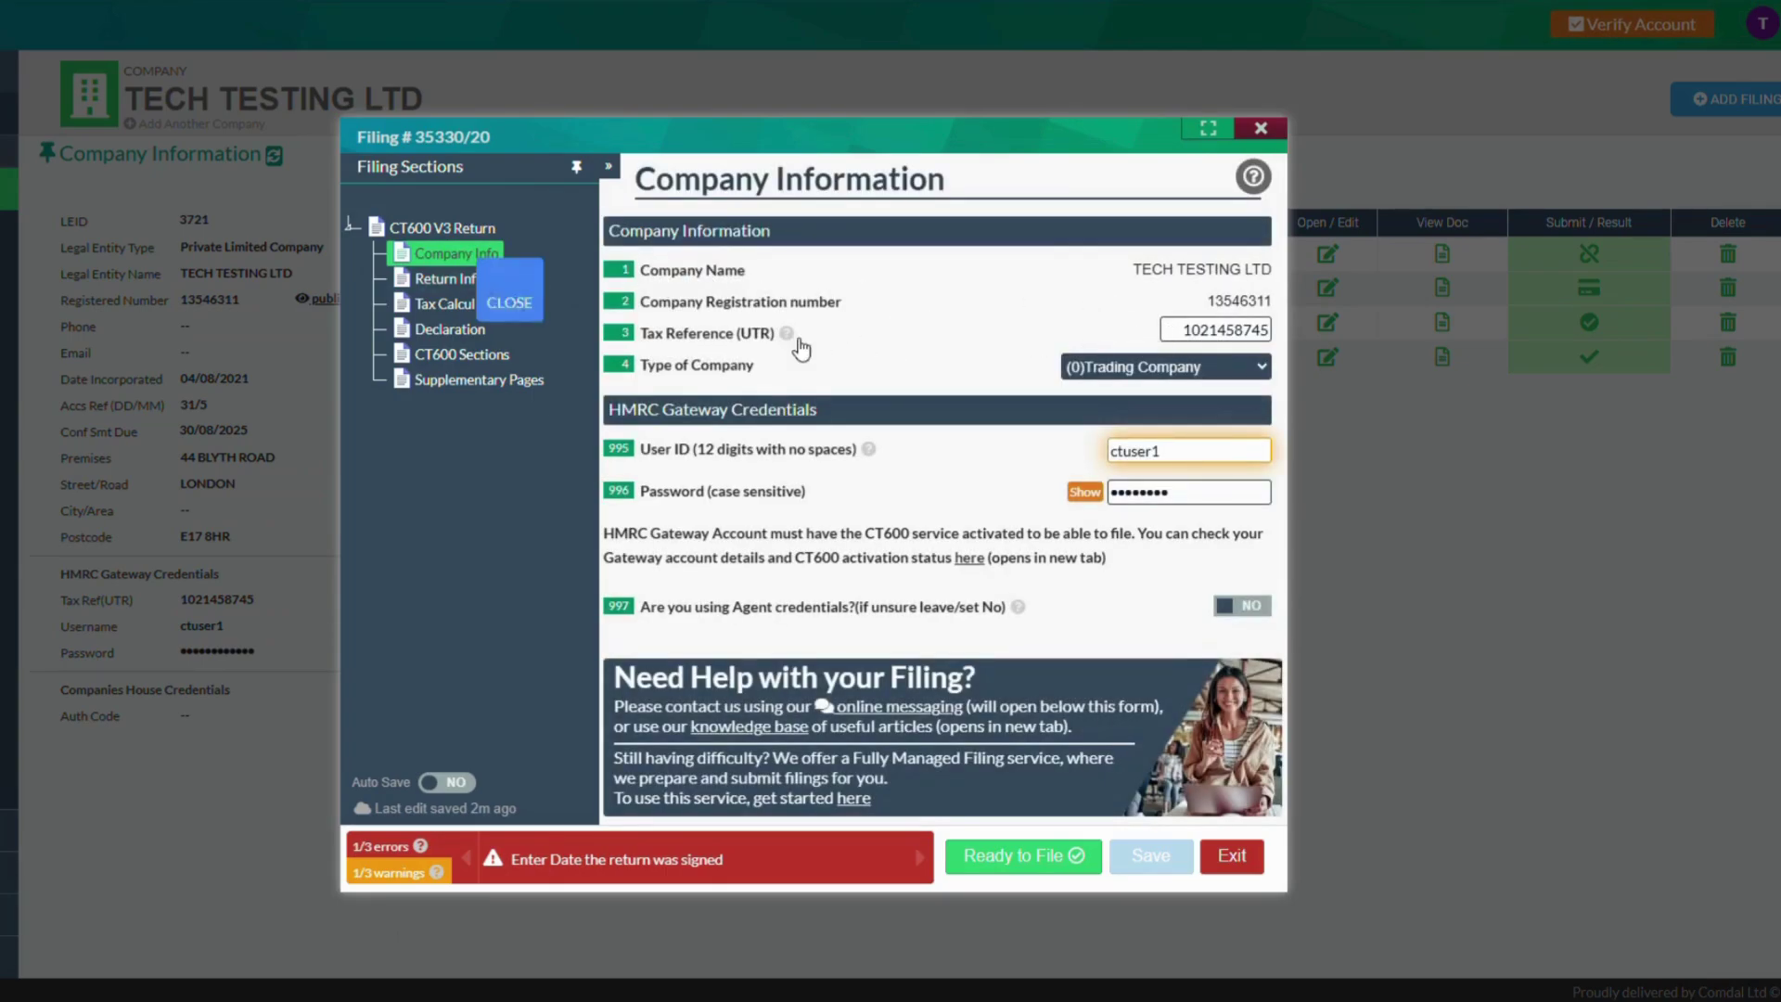
{"action": "left_click", "coordinate": [469, 278]}
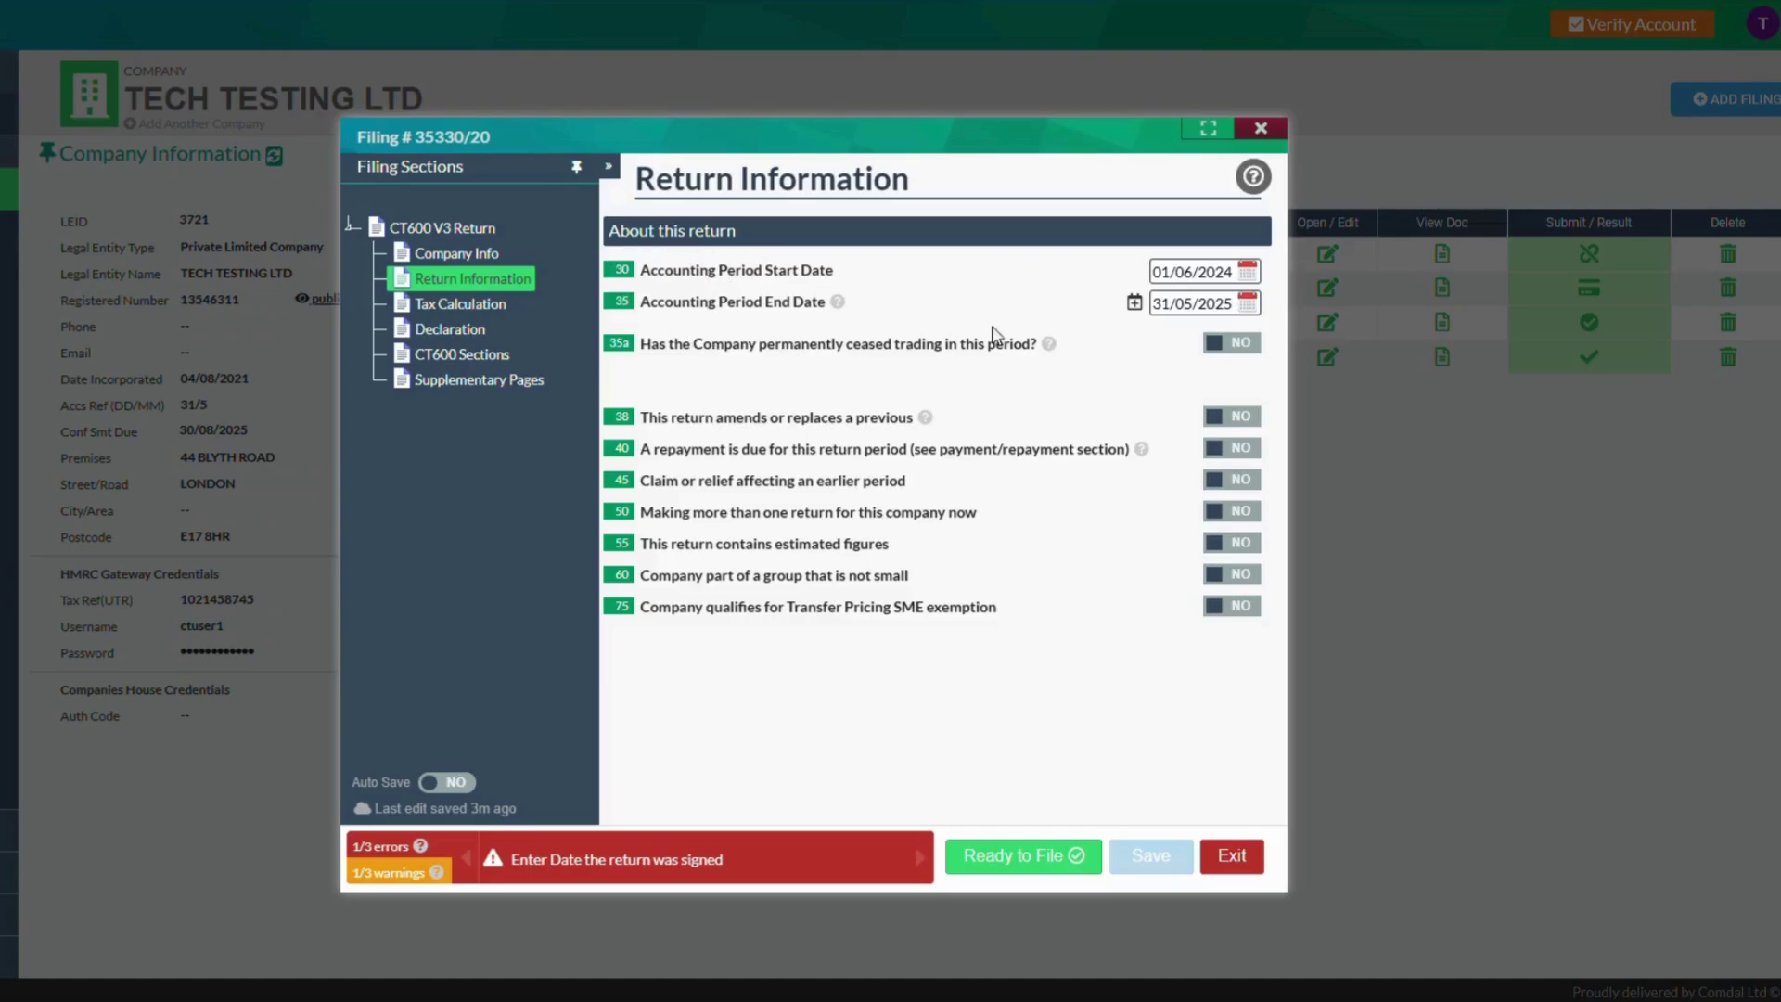
{"action": "left_click", "coordinate": [482, 308]}
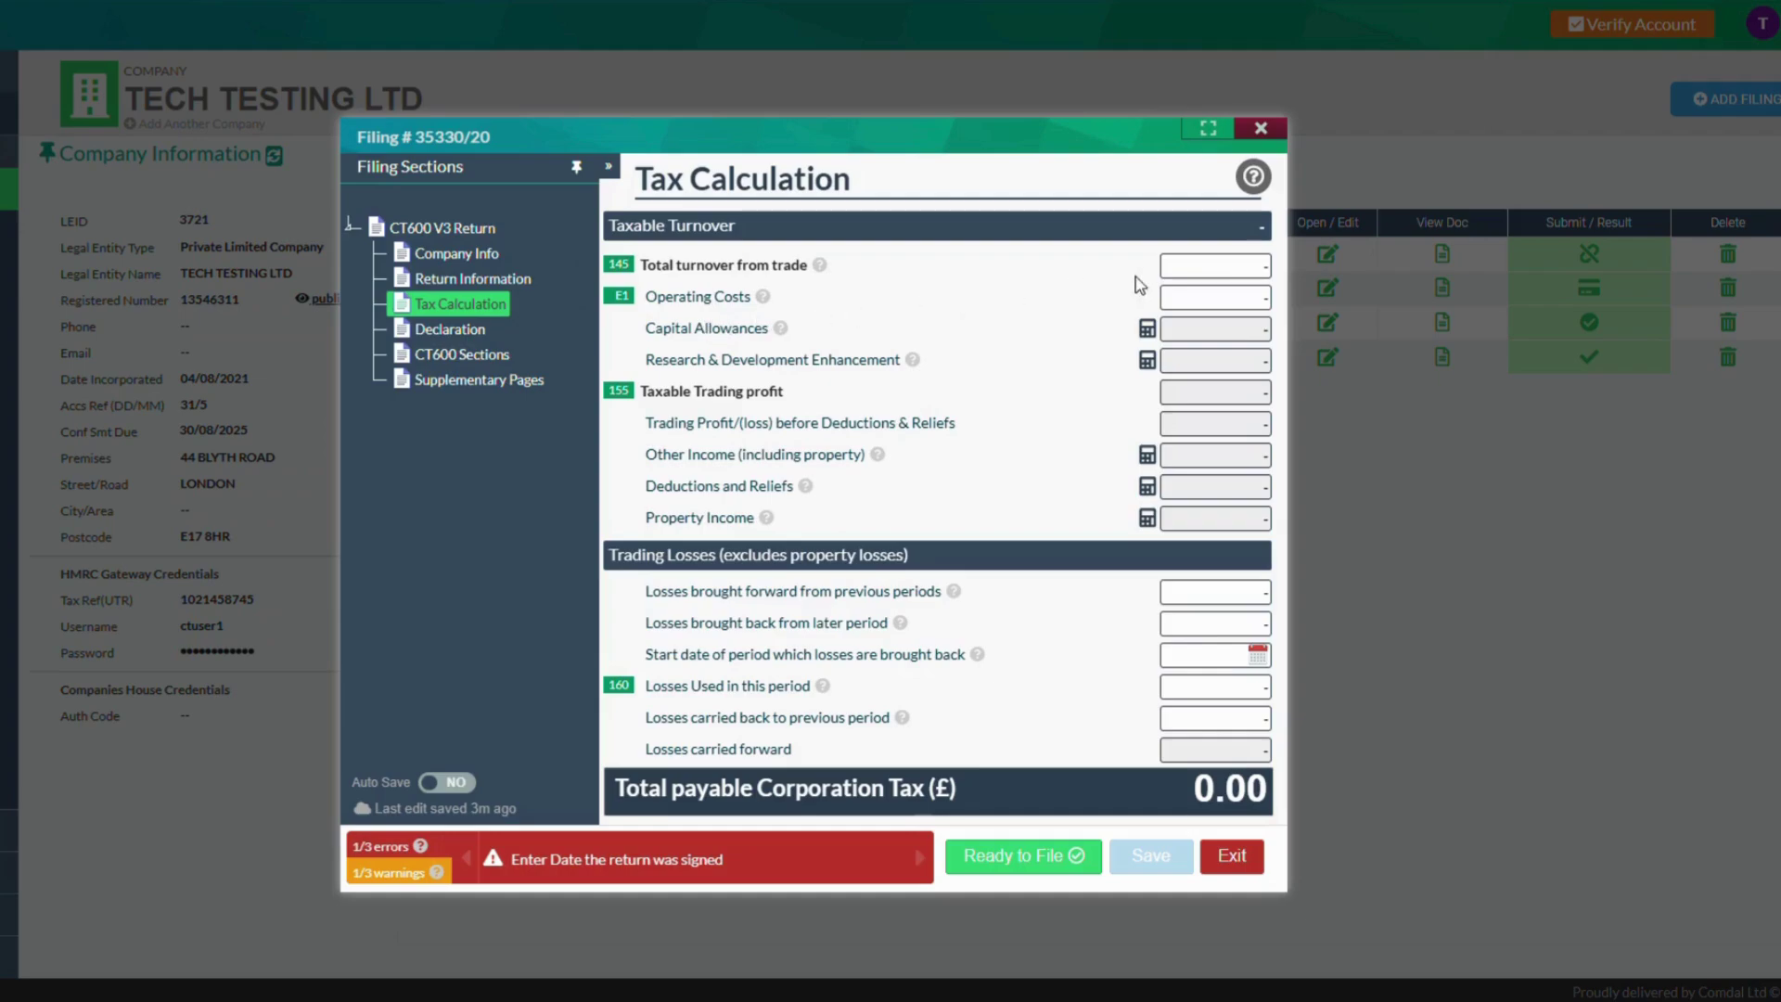
Enter turnover 600 and operating costs 1,000 in the CT600, leaving tax payable at 0.00
{"action": "left_click", "coordinate": [1192, 276]}
{"action": "type", "text": "600"}
{"action": "left_click", "coordinate": [1200, 304]}
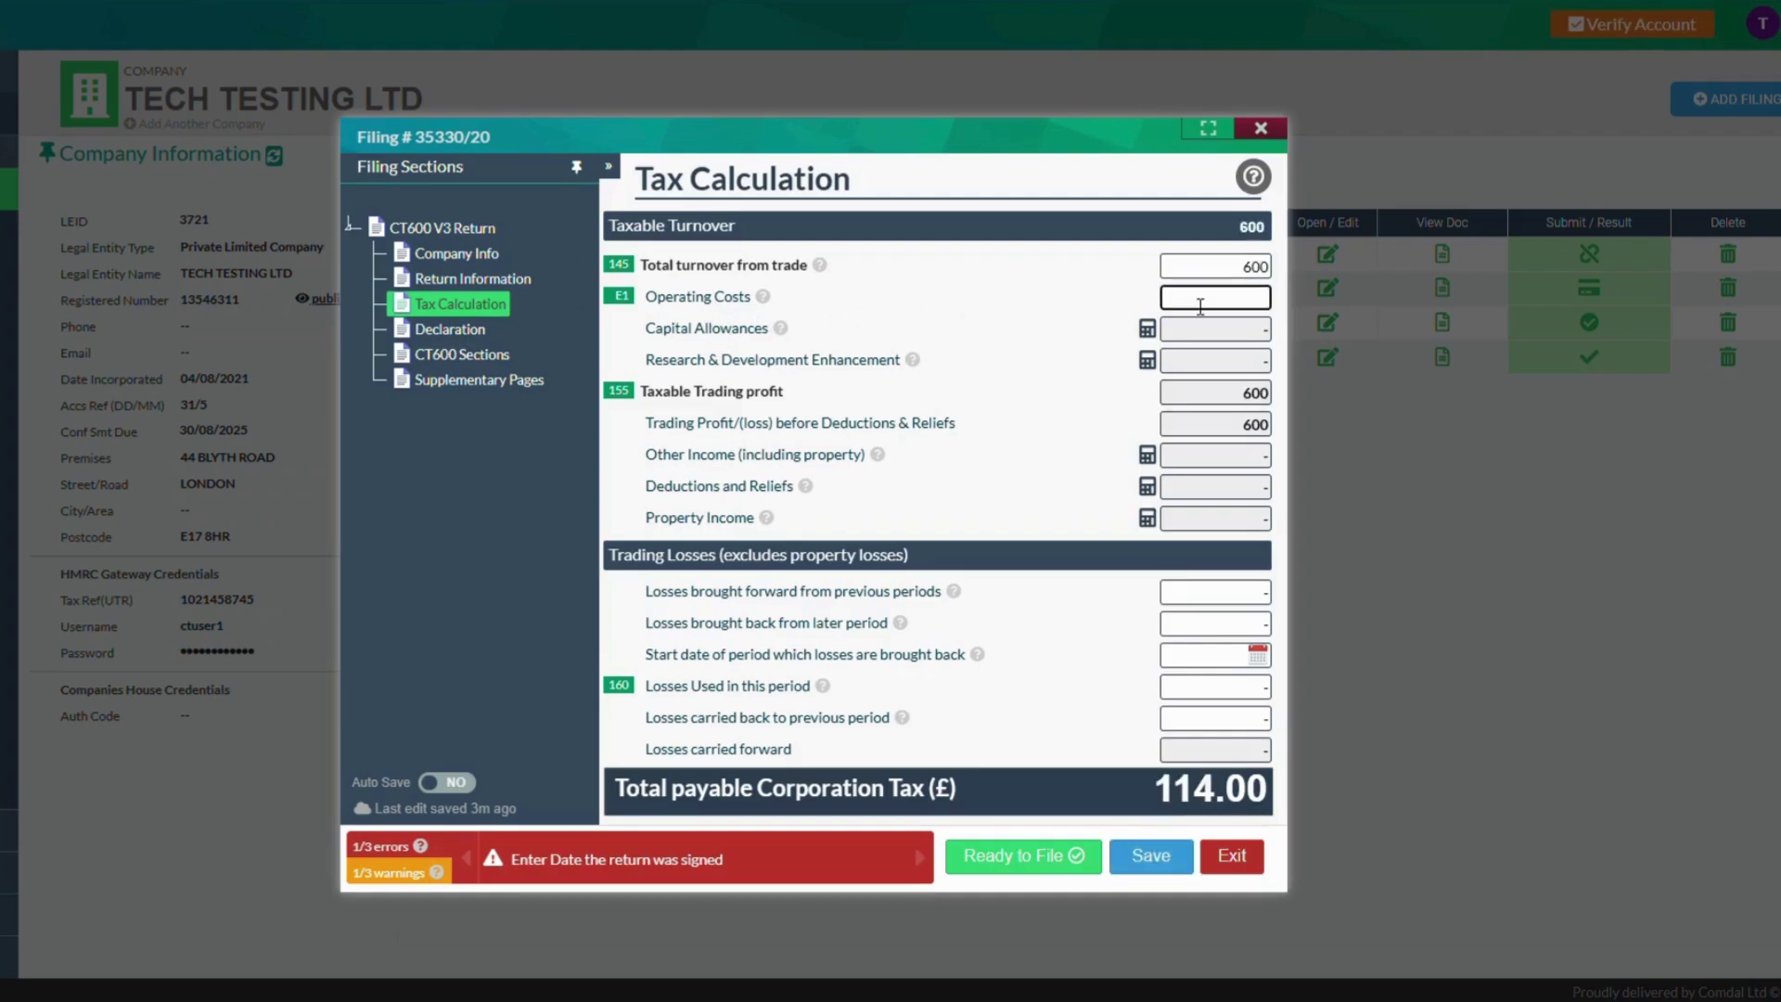
{"action": "left_click", "coordinate": [1145, 286]}
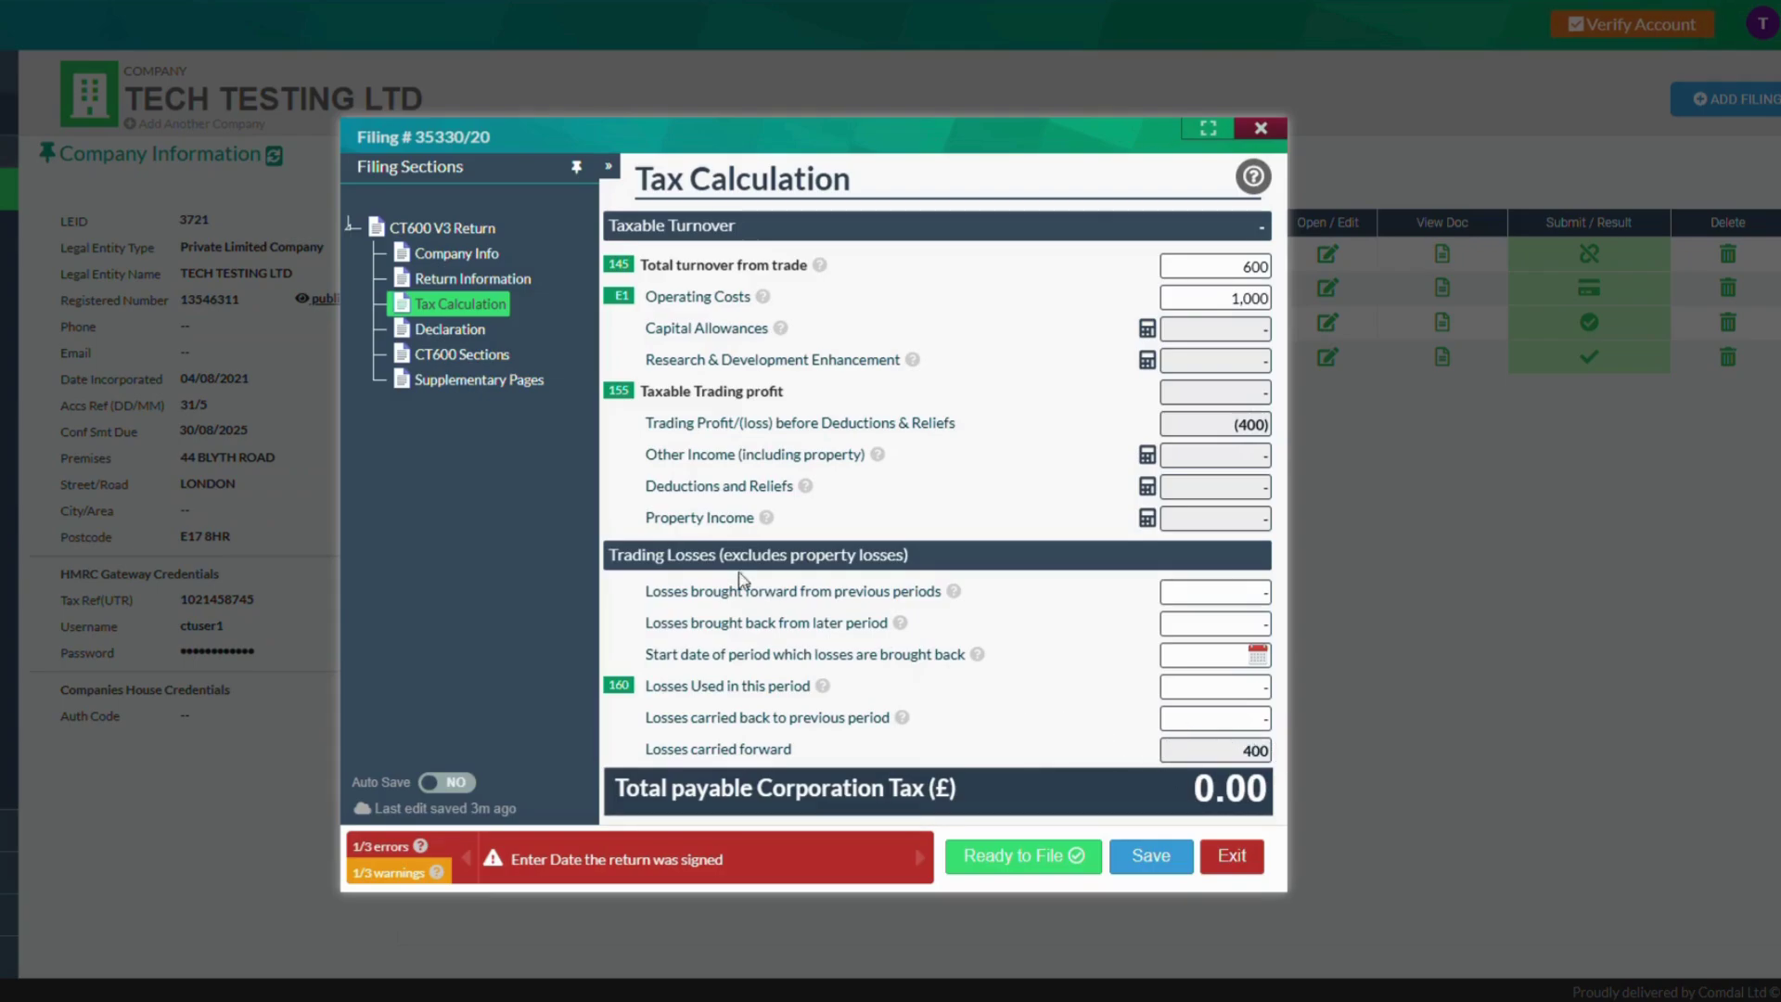
{"action": "left_click", "coordinate": [481, 361]}
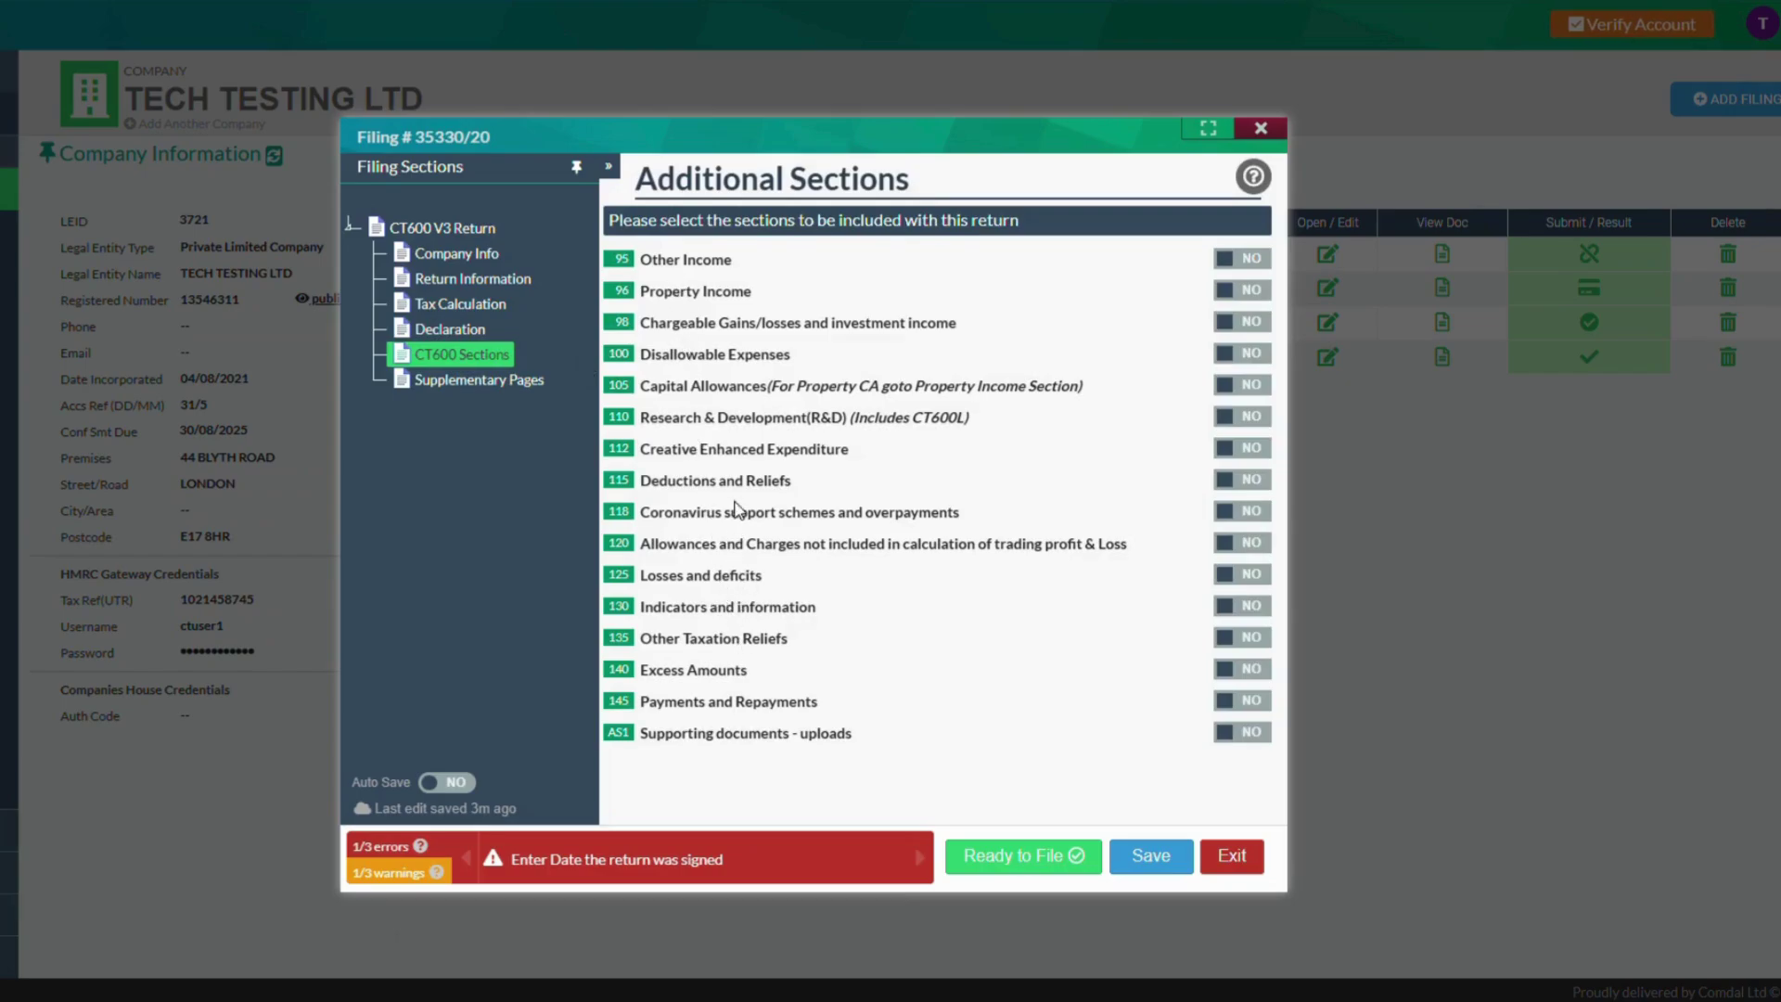
Switch on the Disallowable Expenses section, view its page, then go to the Return Declaration
{"action": "left_click", "coordinate": [1244, 354]}
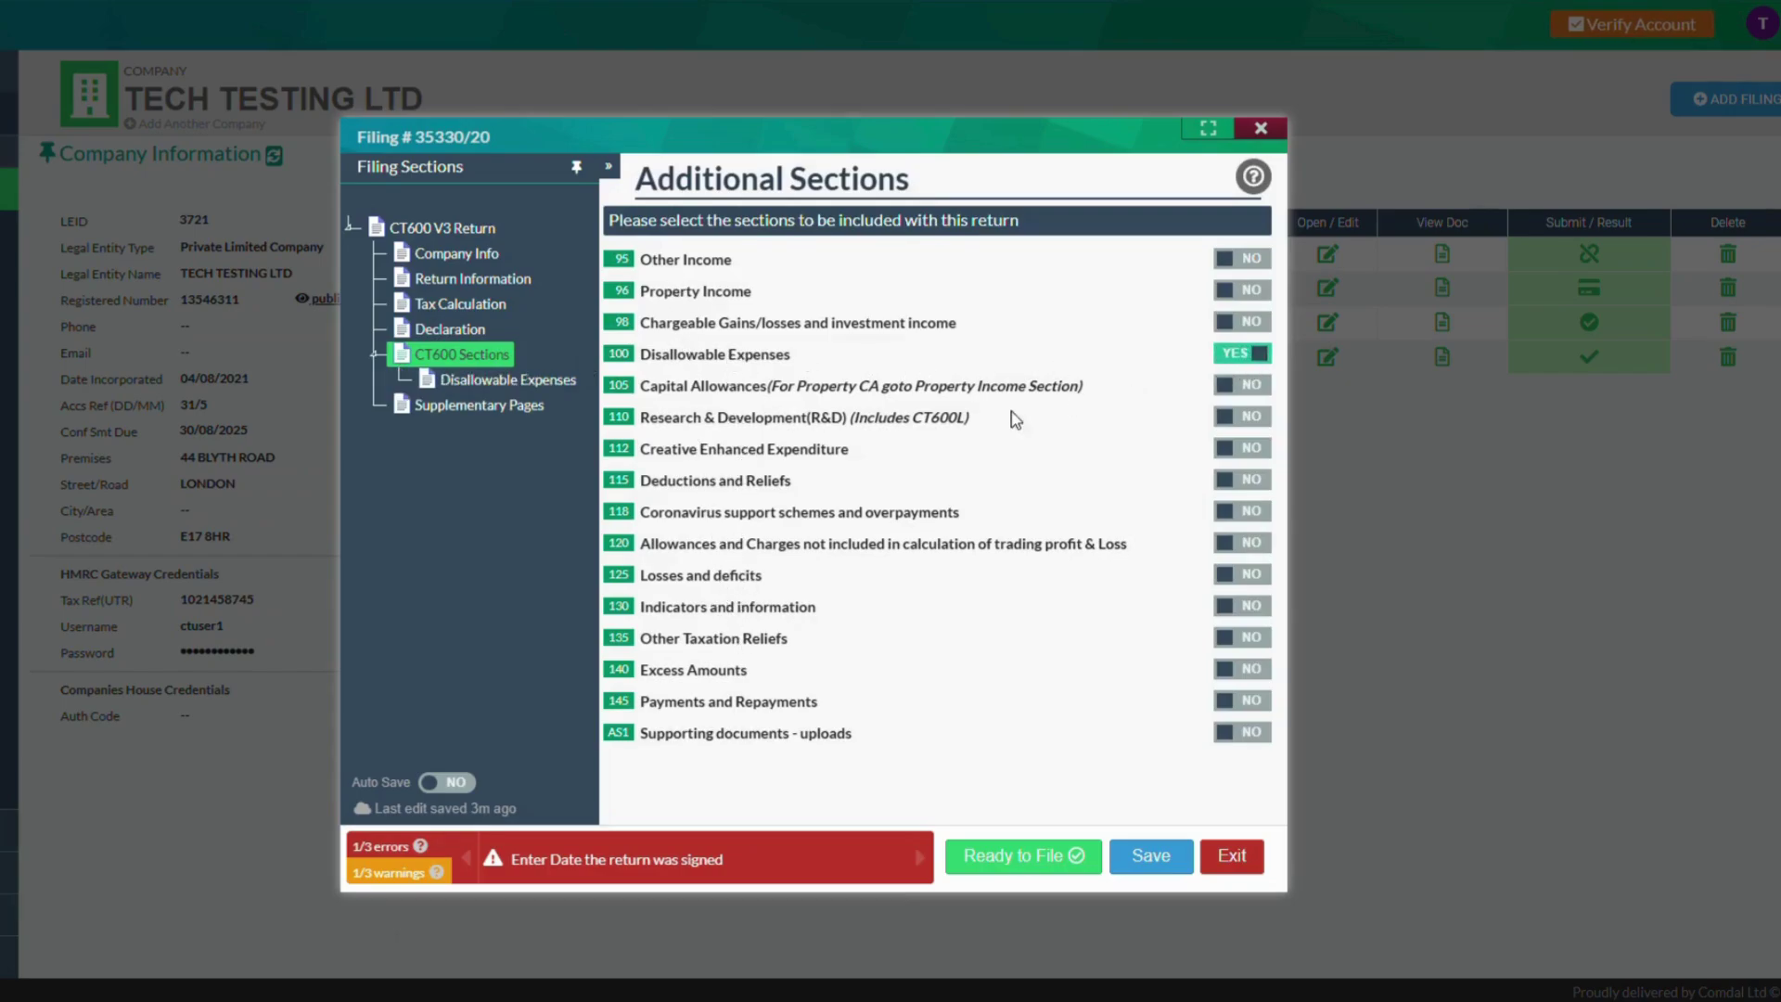
{"action": "left_click", "coordinate": [548, 391]}
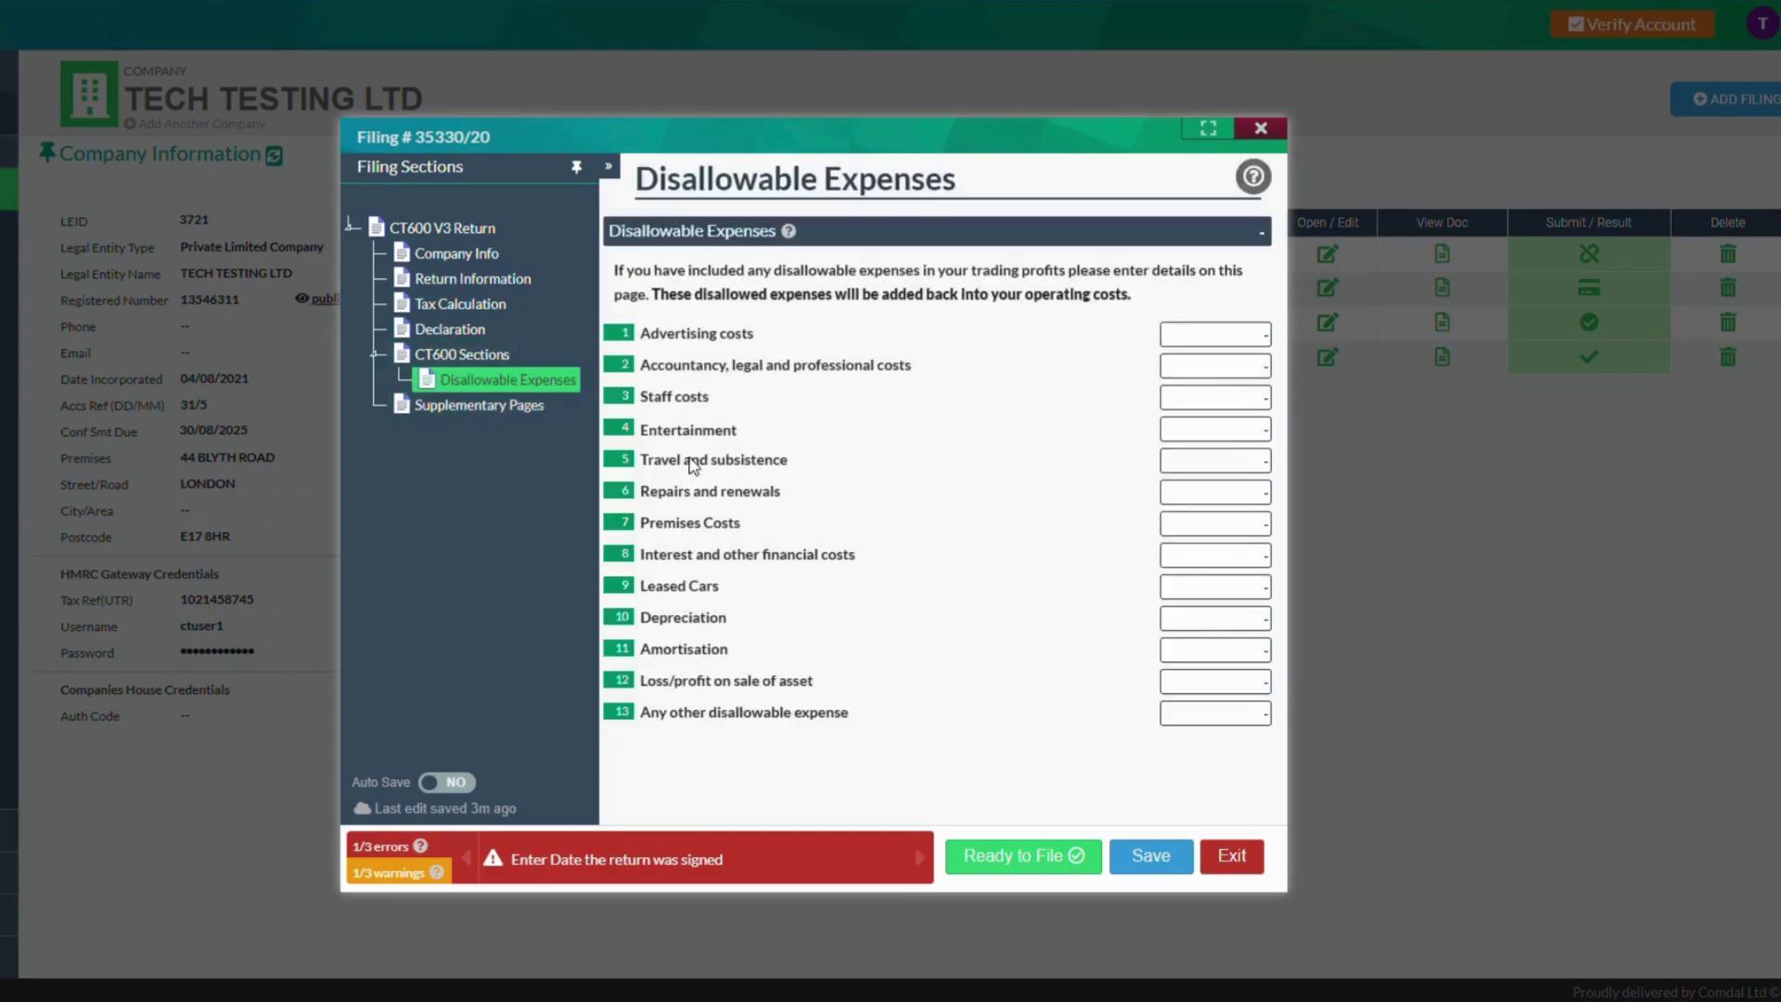
{"action": "left_click", "coordinate": [478, 356]}
{"action": "left_click", "coordinate": [455, 330]}
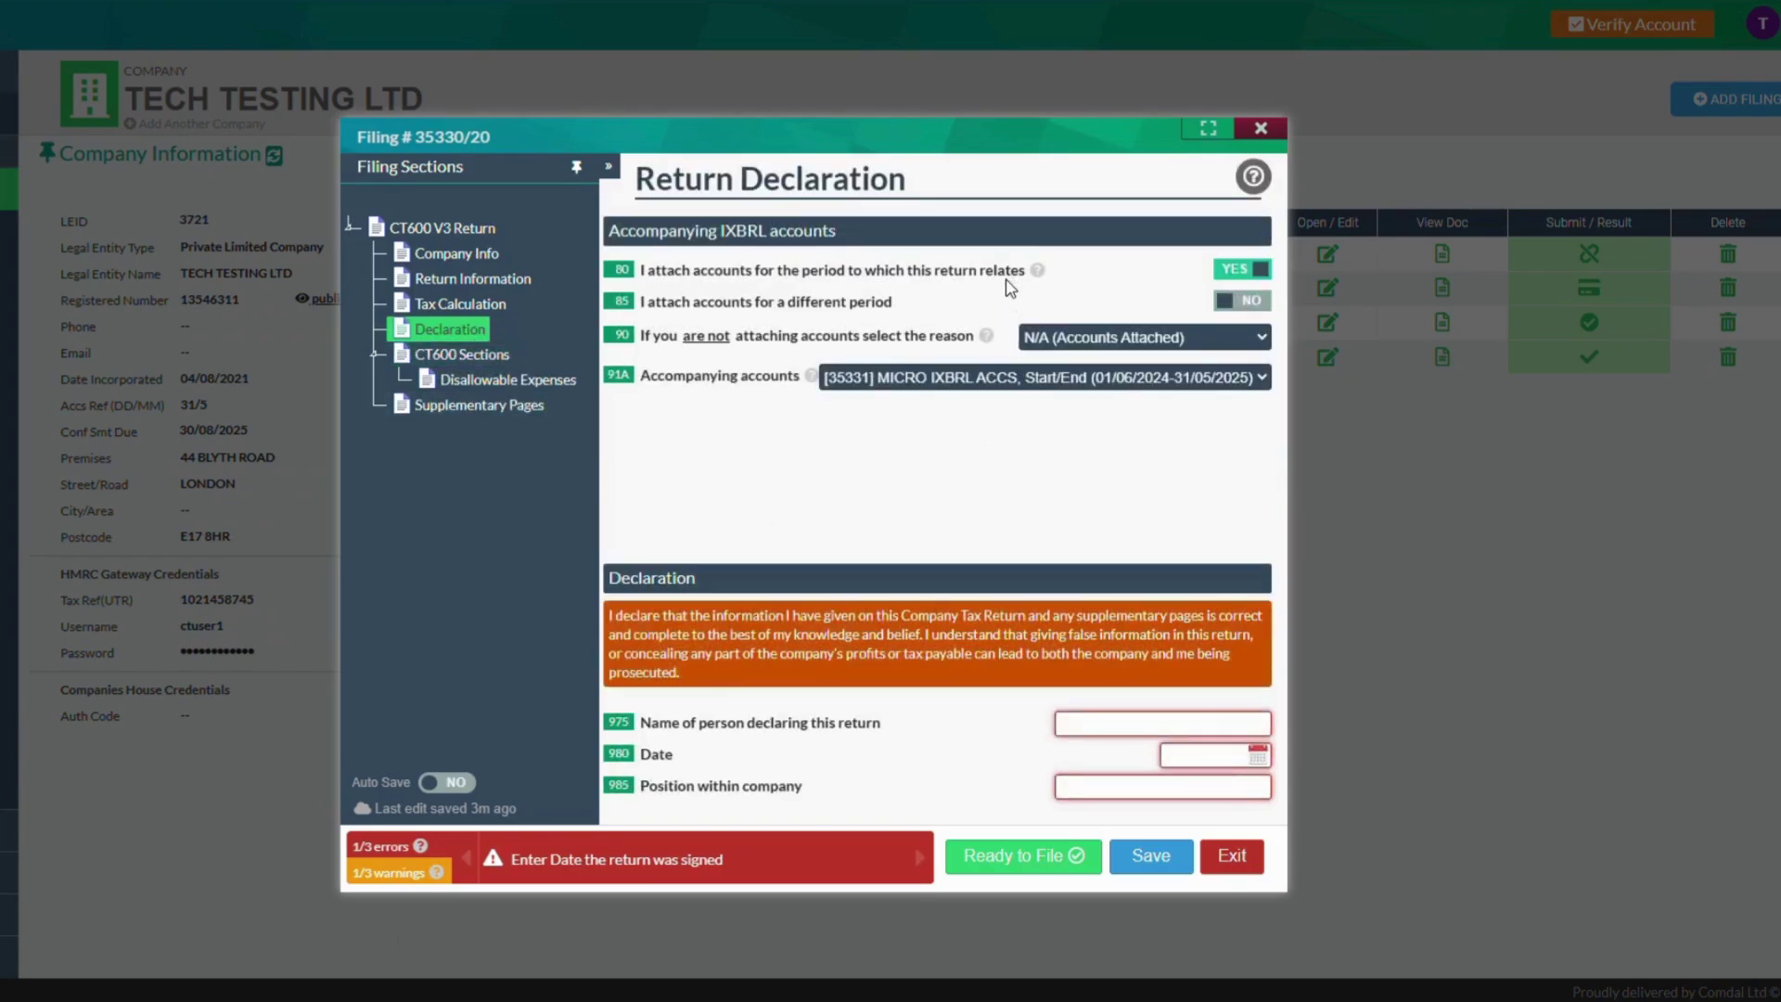
Enter the declarant's name, position 'Director' and declaration date 09/07/2025
{"action": "left_click", "coordinate": [1110, 735]}
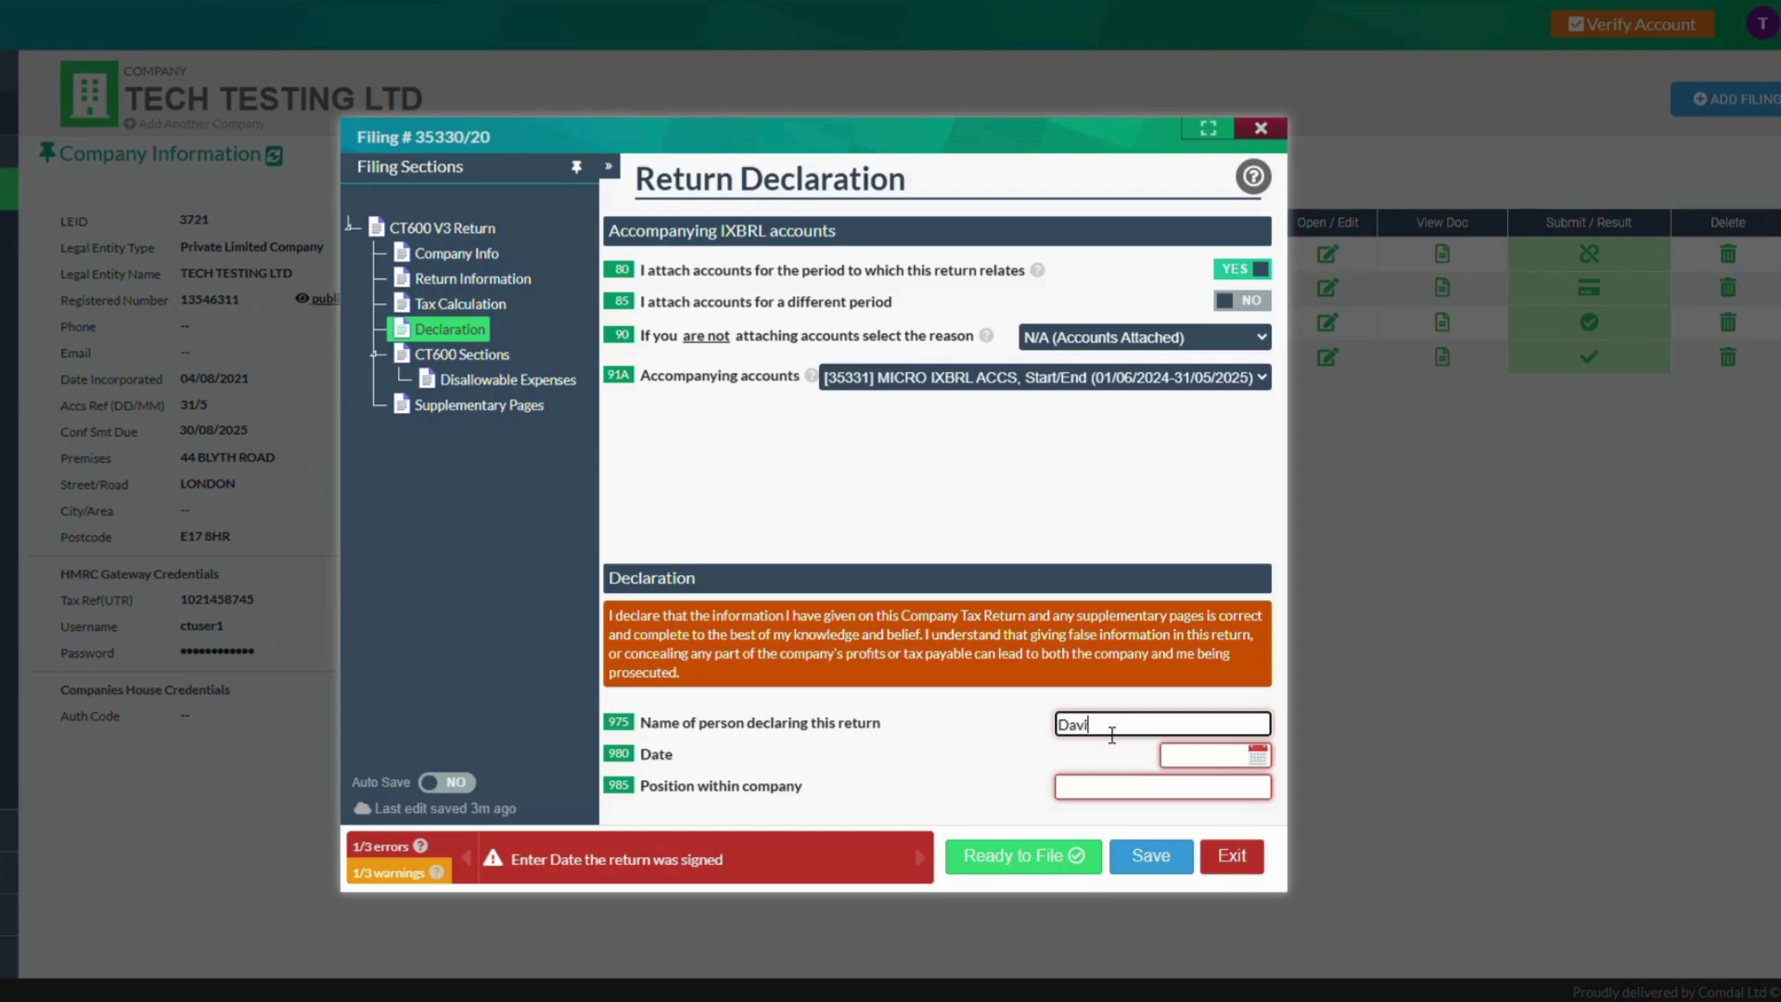
{"action": "left_click", "coordinate": [1117, 785]}
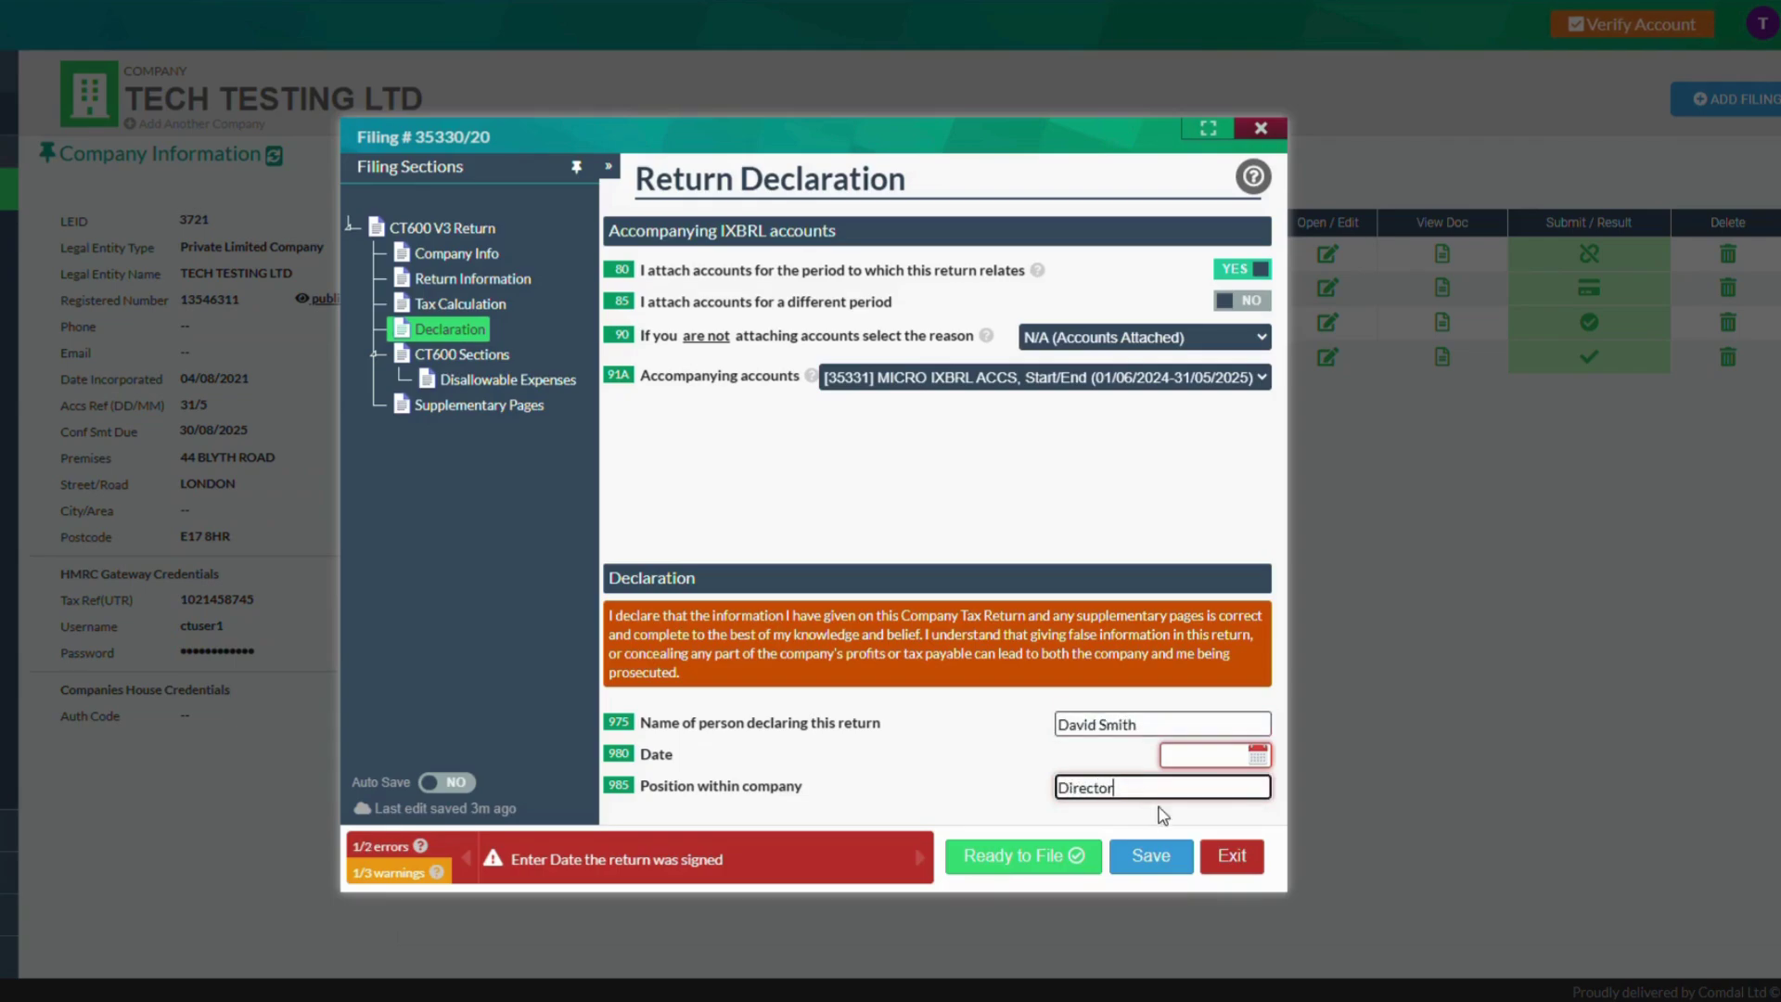
{"action": "type", "text": "Director"}
{"action": "left_click", "coordinate": [1221, 755]}
{"action": "left_click", "coordinate": [1237, 848]}
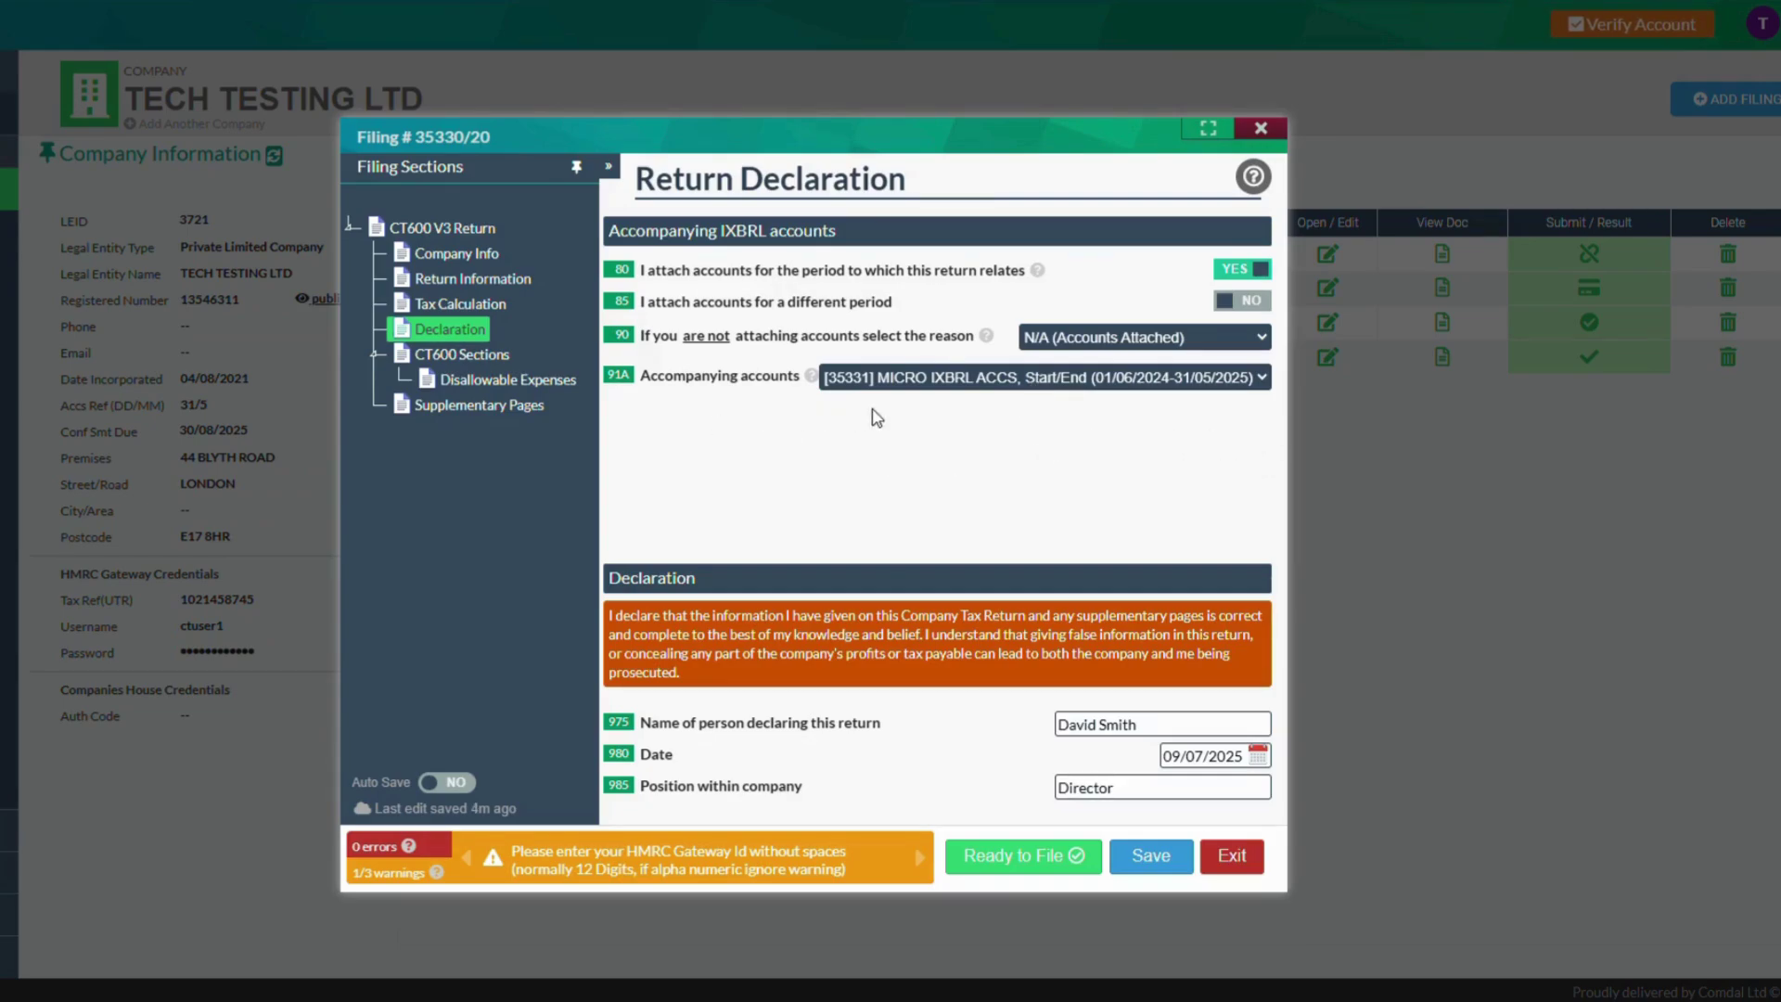
Save return 35330, mark it Ready to File accepting the warnings, and start submitting it
{"action": "left_click", "coordinate": [1152, 857]}
{"action": "left_click", "coordinate": [1024, 854]}
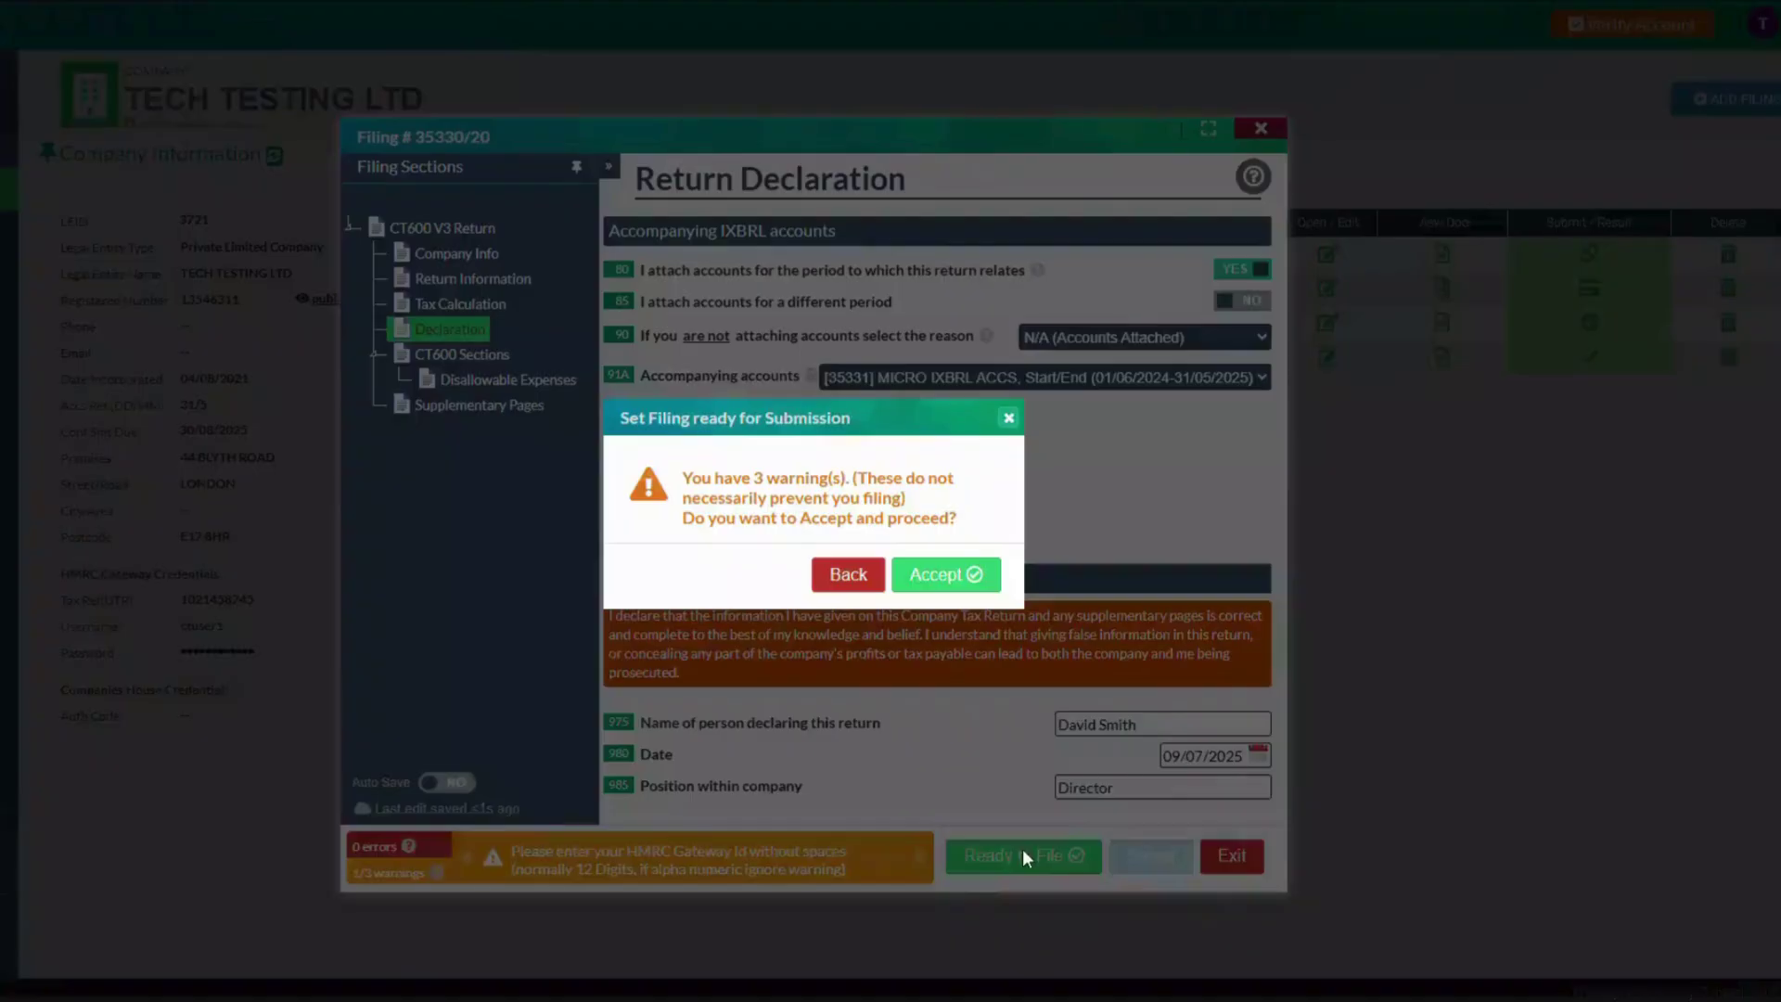
{"action": "left_click", "coordinate": [968, 579]}
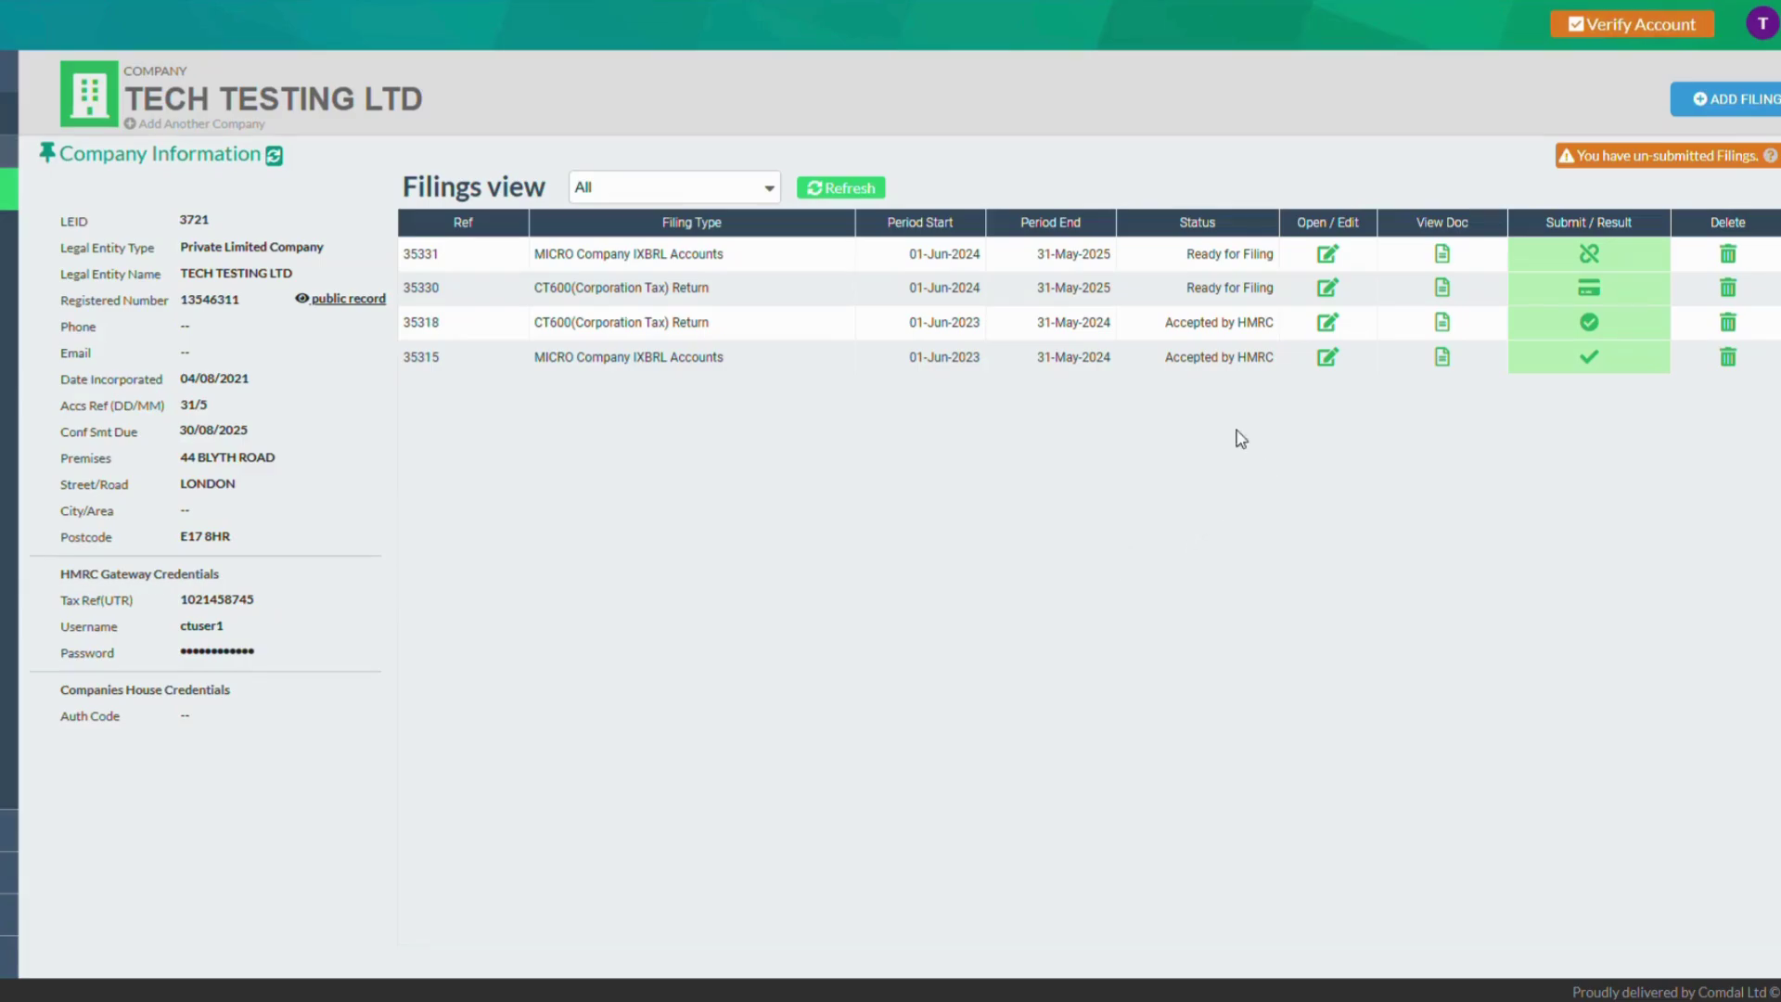
{"action": "left_click", "coordinate": [1589, 289]}
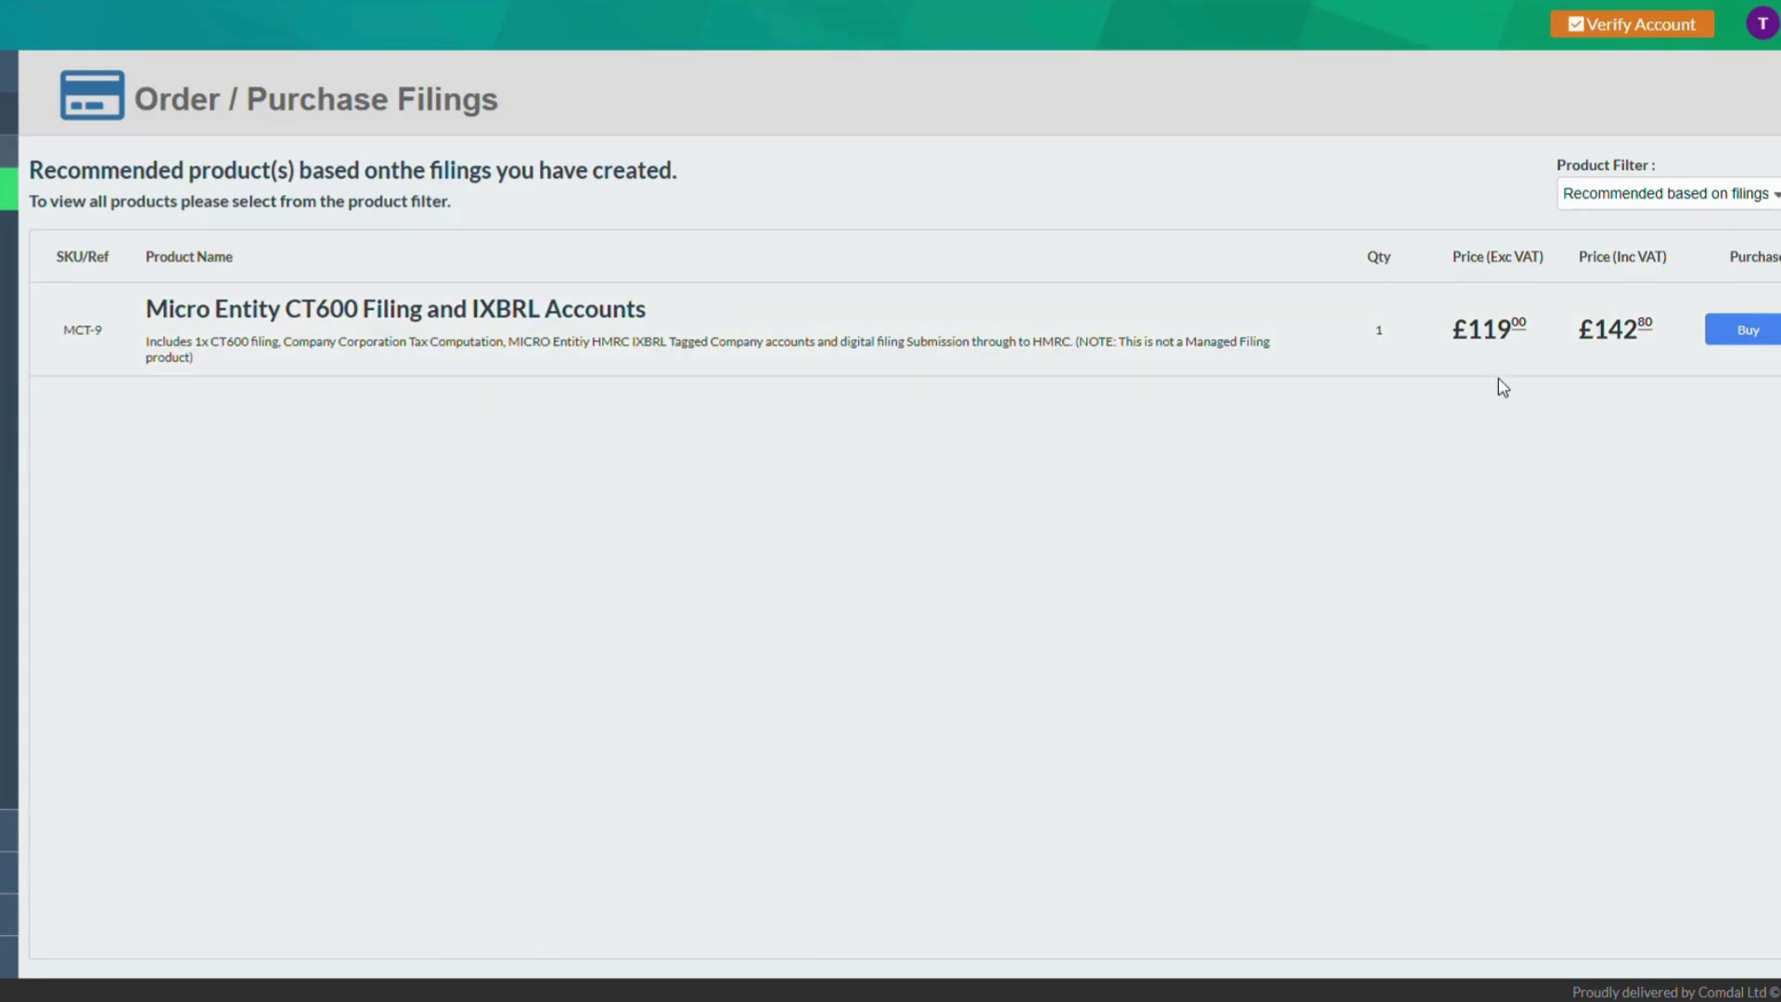
Buy the £119 Micro Entity CT600 package and submit return 35337 to HMRC
{"action": "left_click", "coordinate": [1746, 331]}
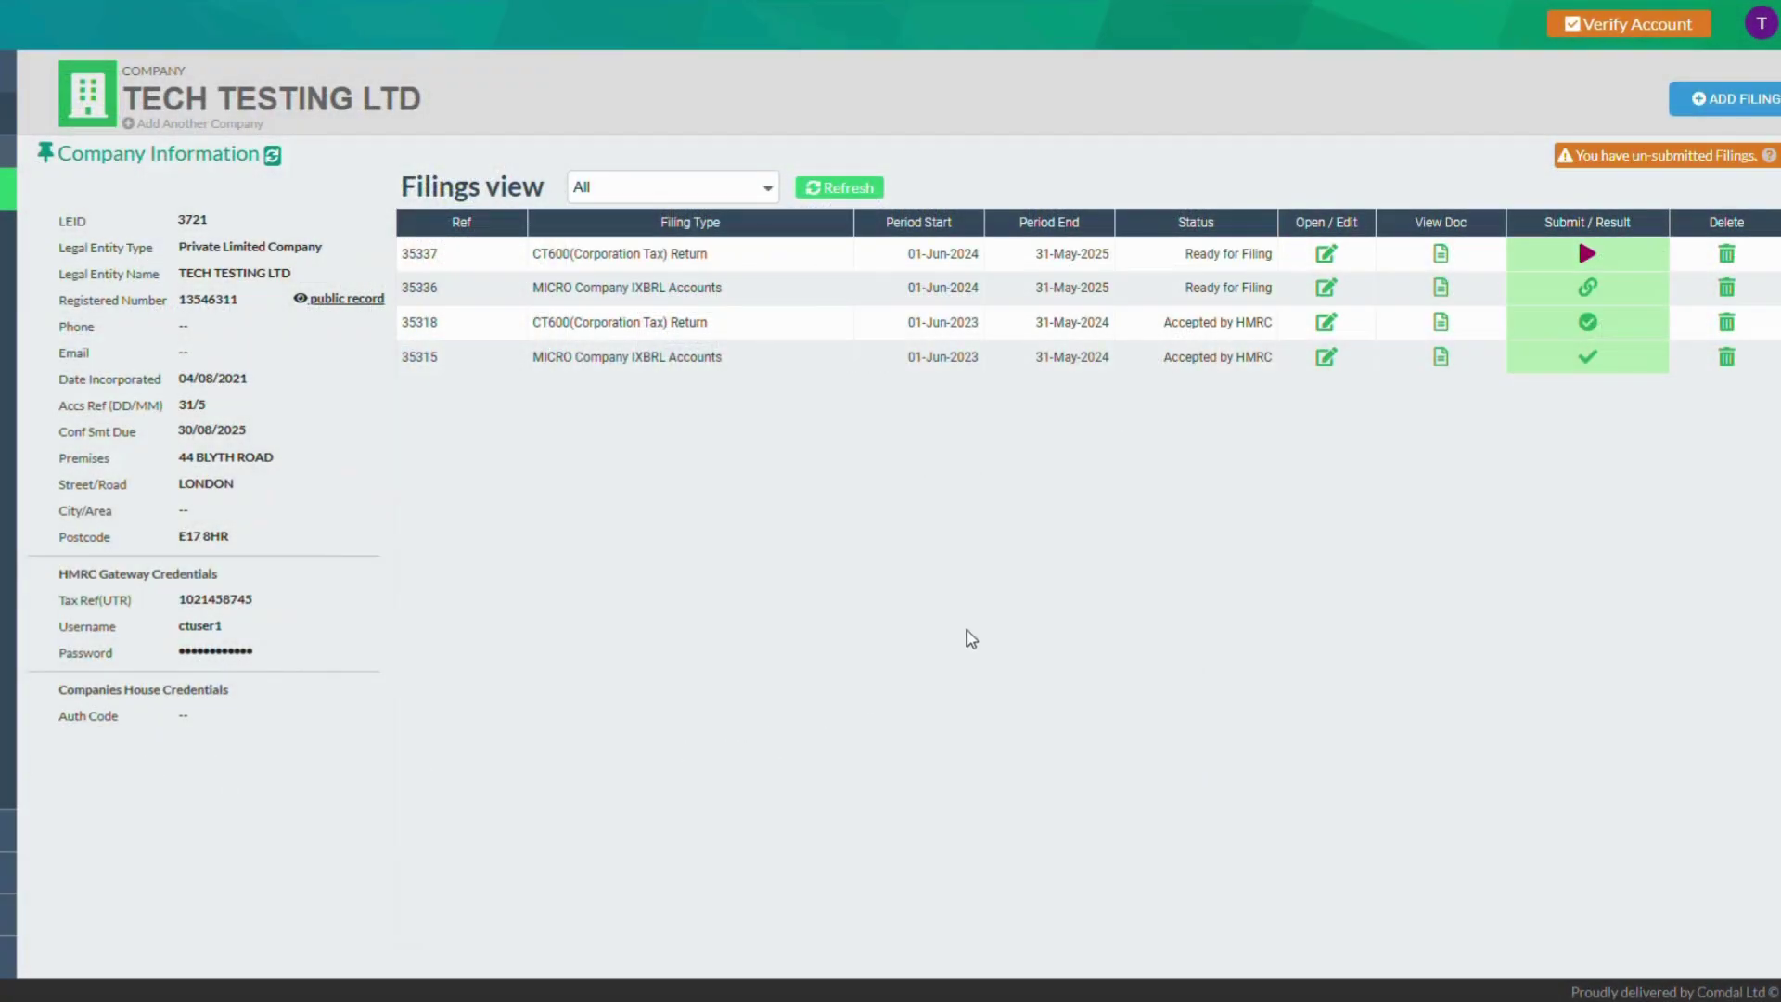
{"action": "left_click", "coordinate": [1584, 253]}
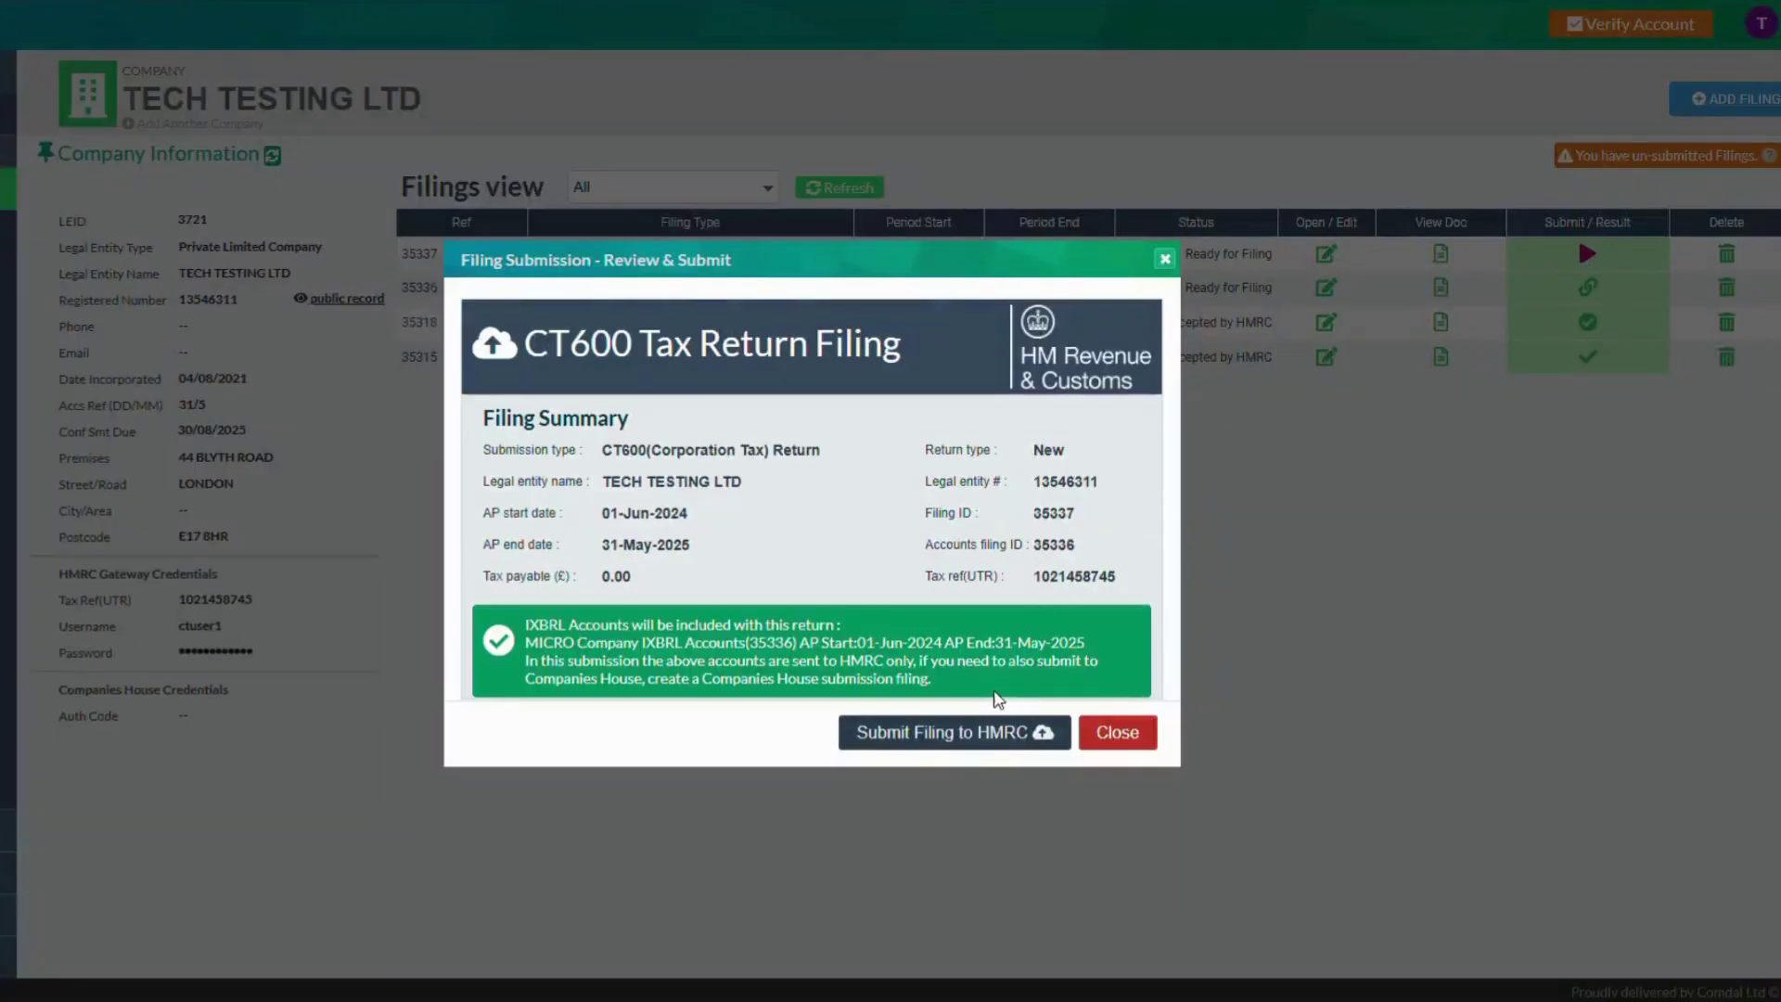
{"action": "left_click", "coordinate": [937, 736]}
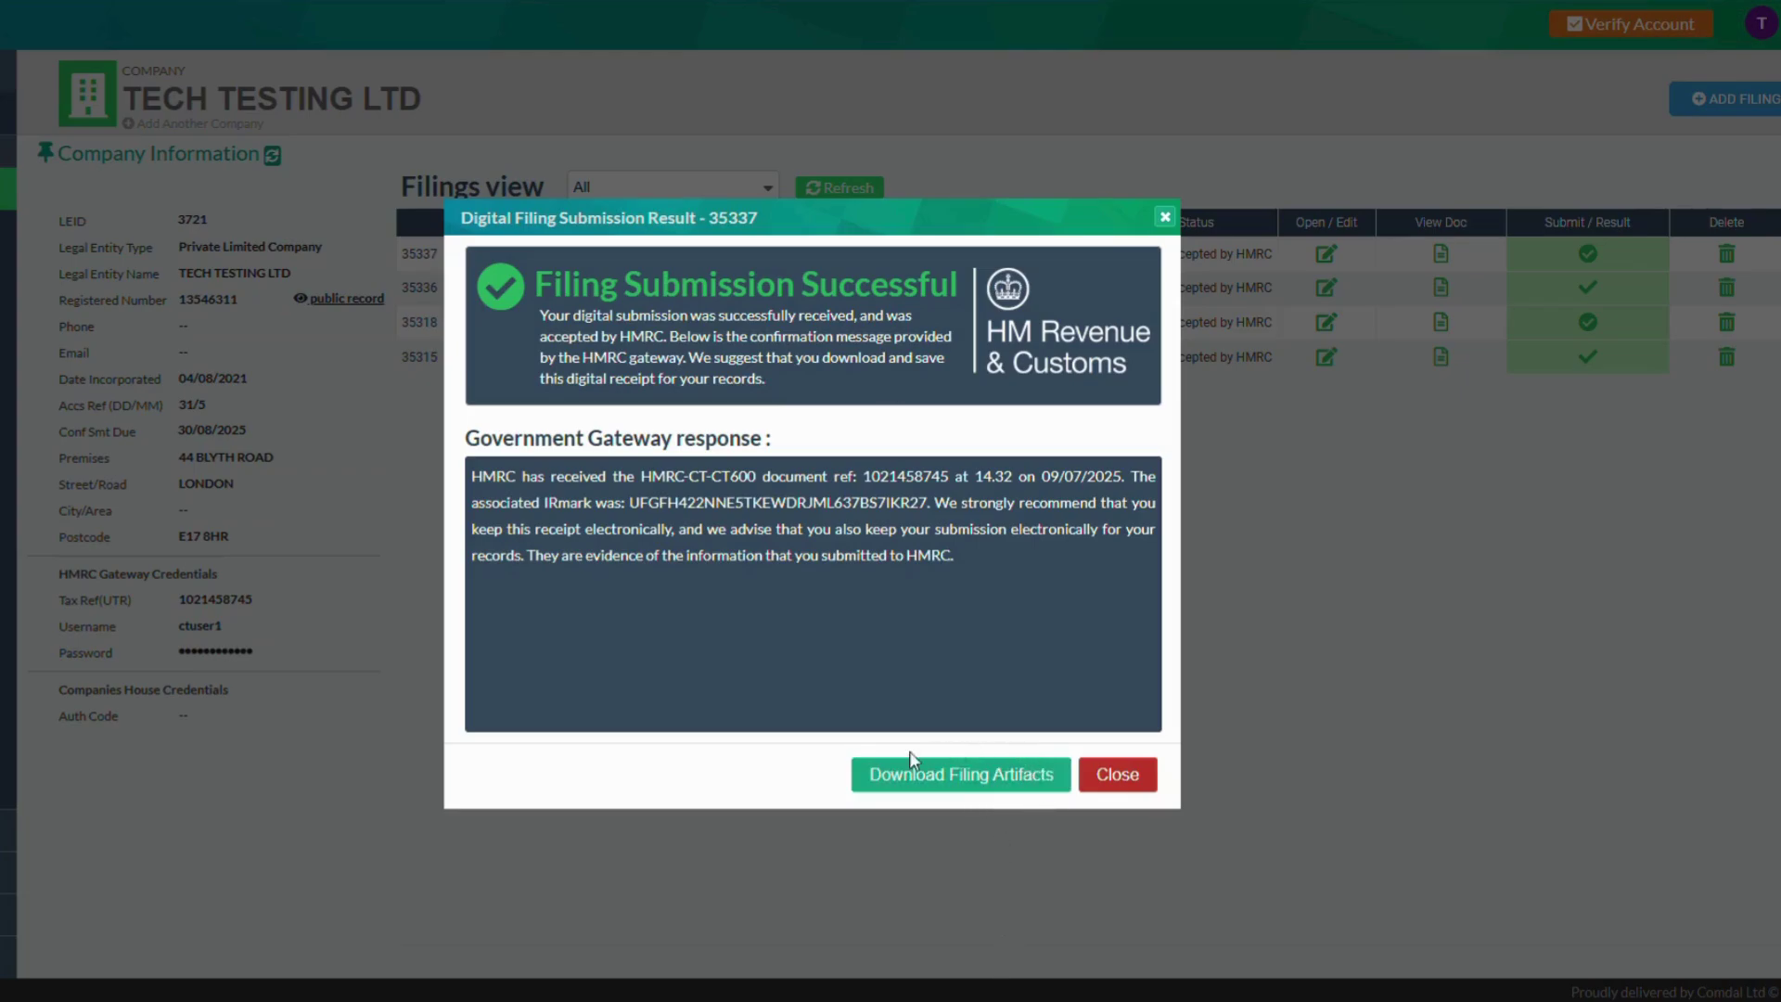
Dismiss the success receipt, review the earlier 35318 receipt, and return to Filings
{"action": "left_click", "coordinate": [981, 787]}
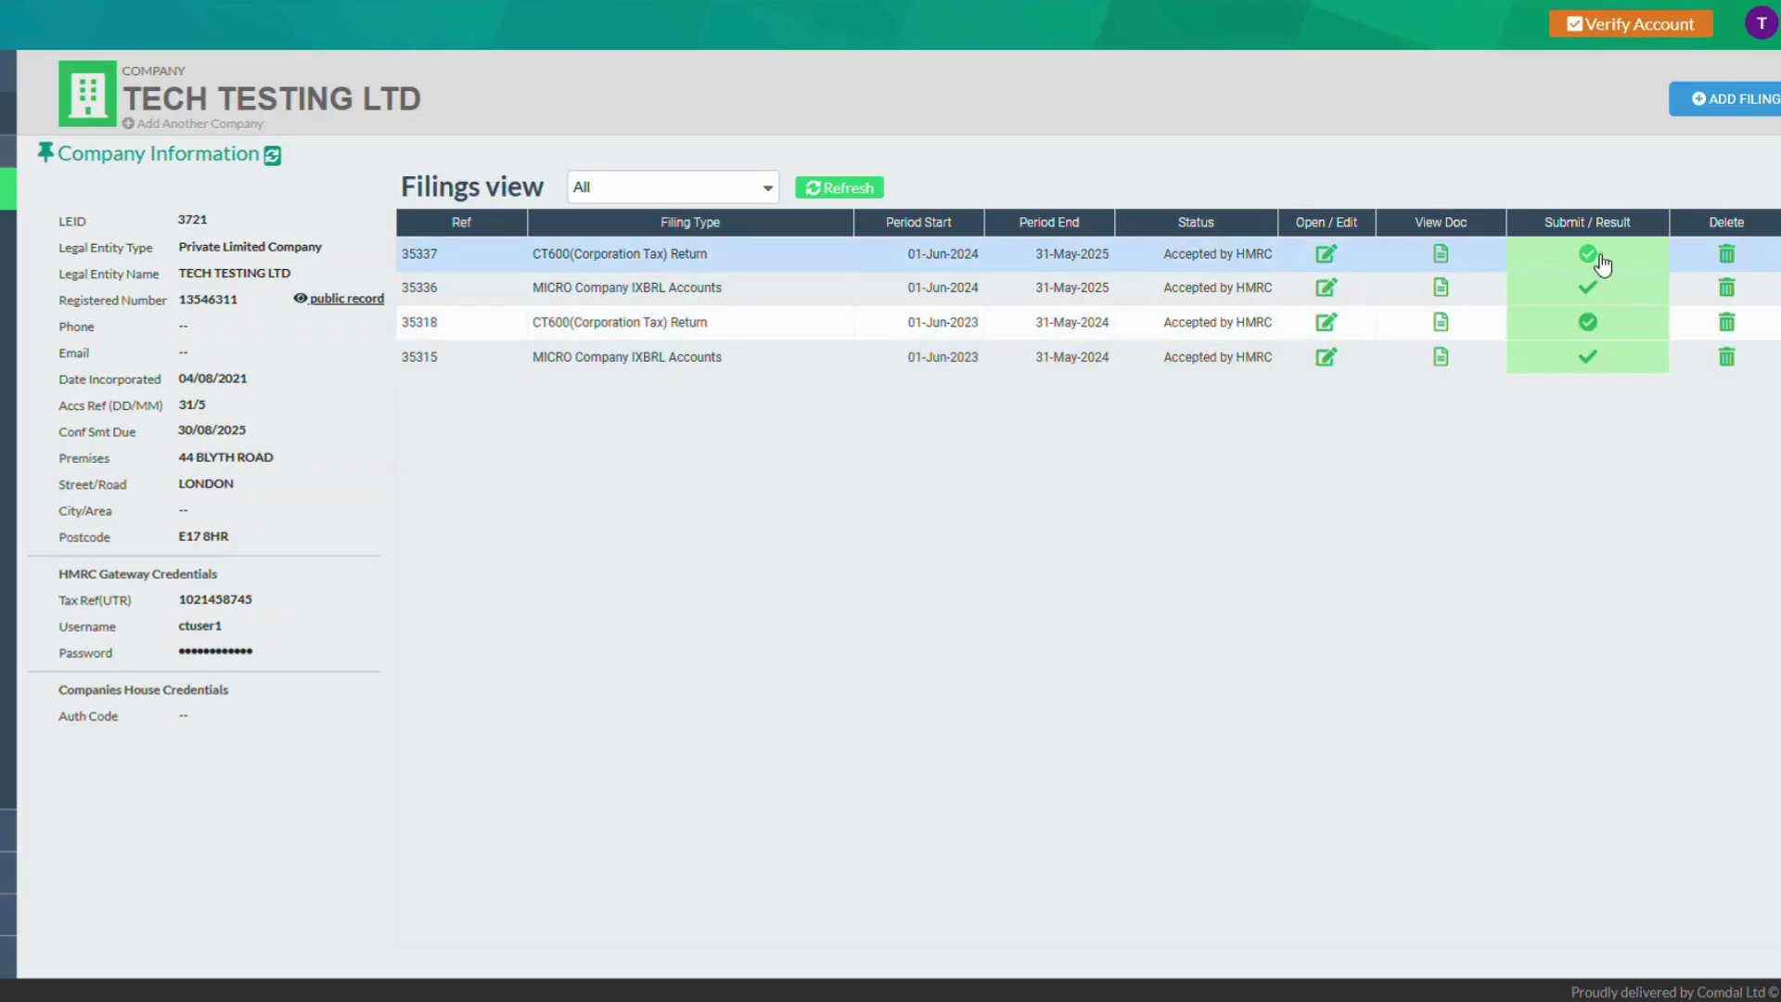
{"action": "left_click", "coordinate": [1588, 322]}
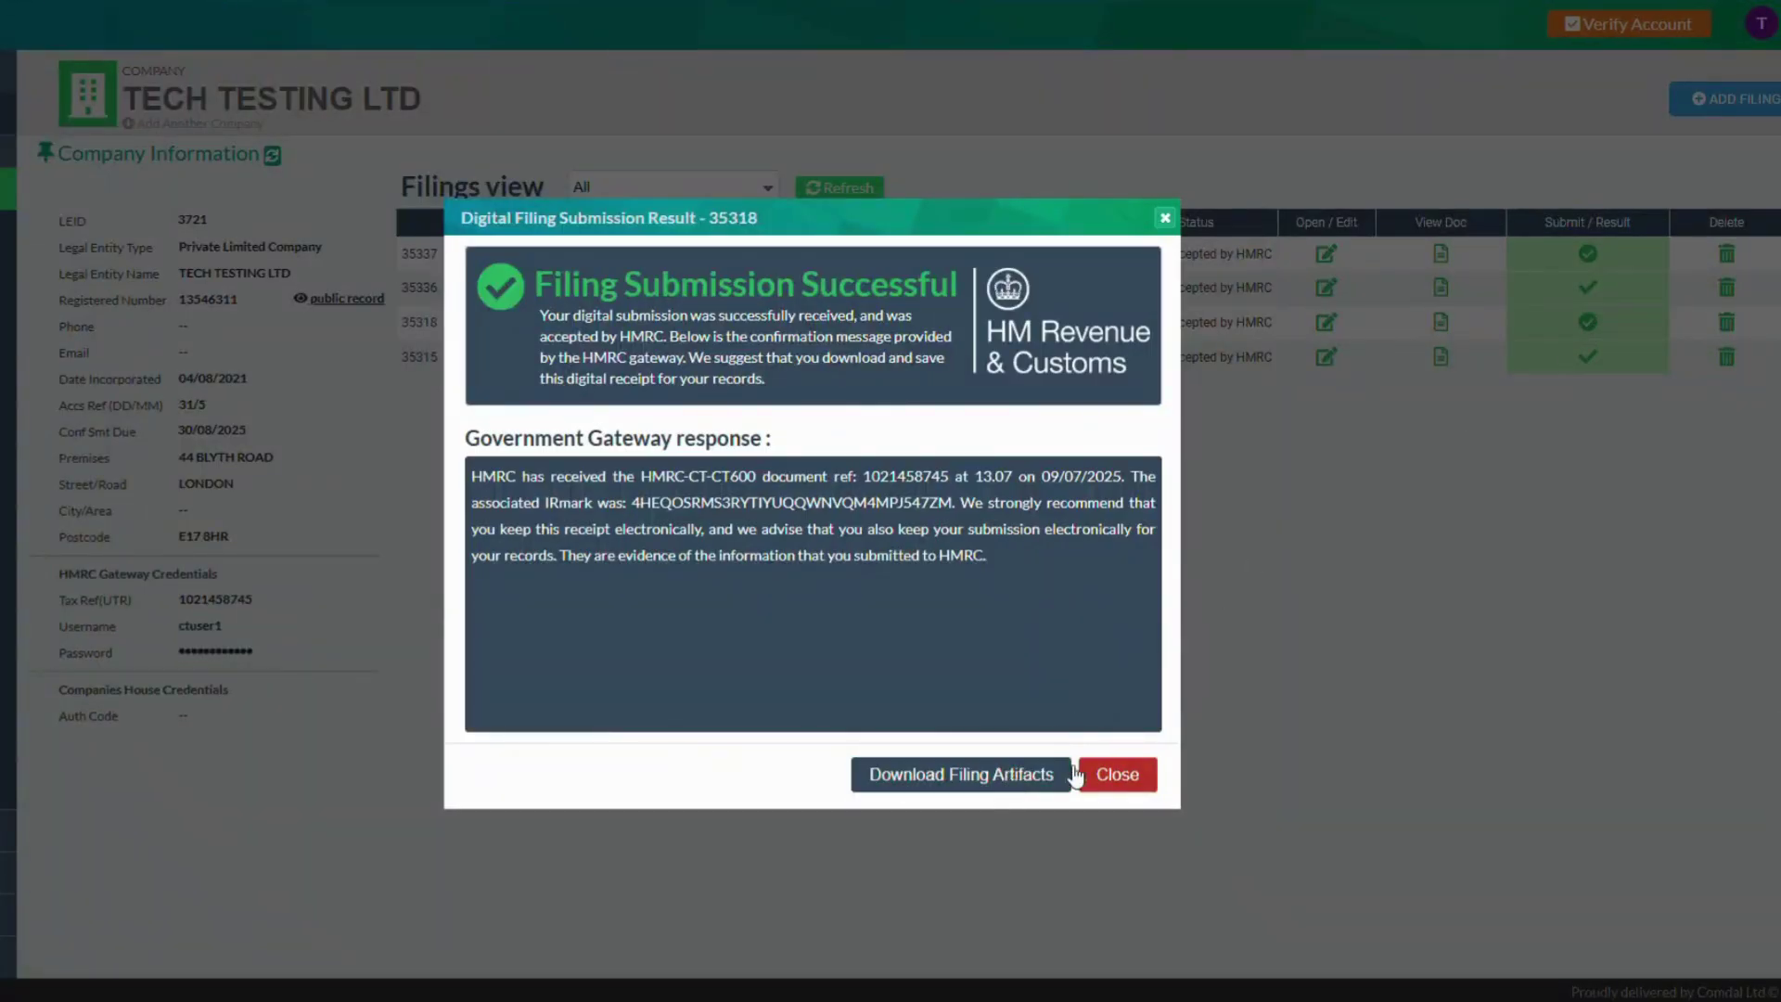
{"action": "left_click", "coordinate": [1124, 776]}
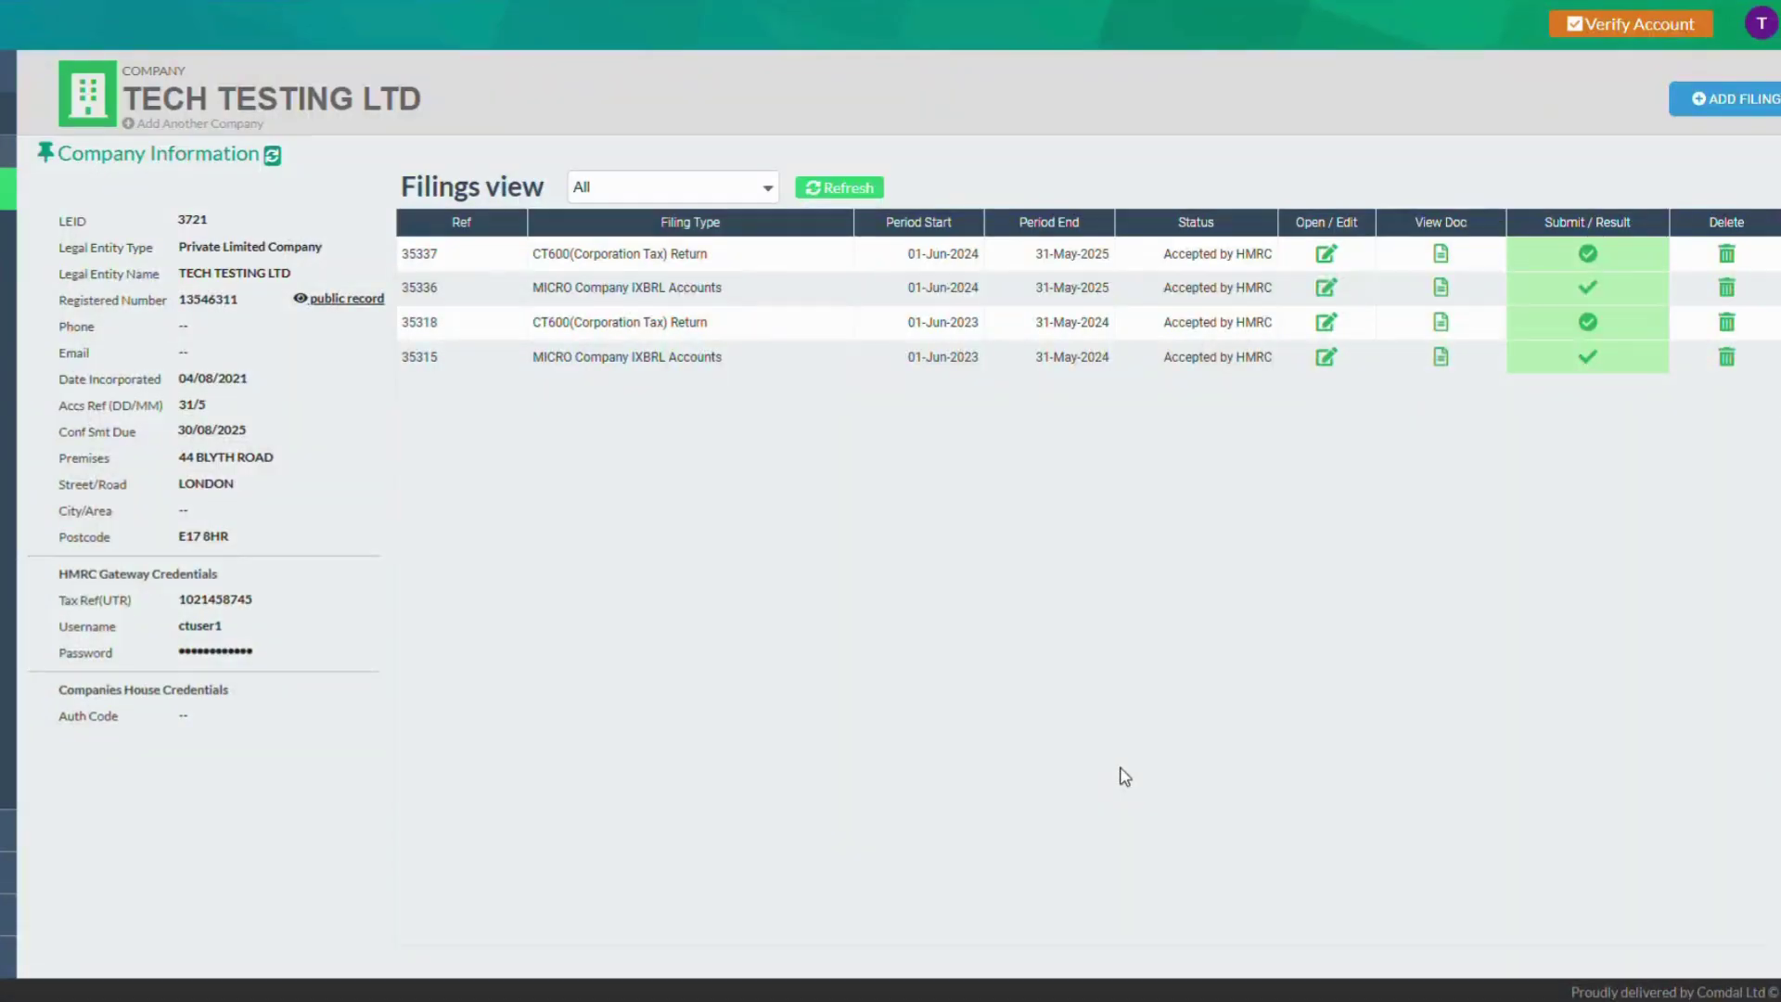
{"action": "left_click", "coordinate": [1750, 106]}
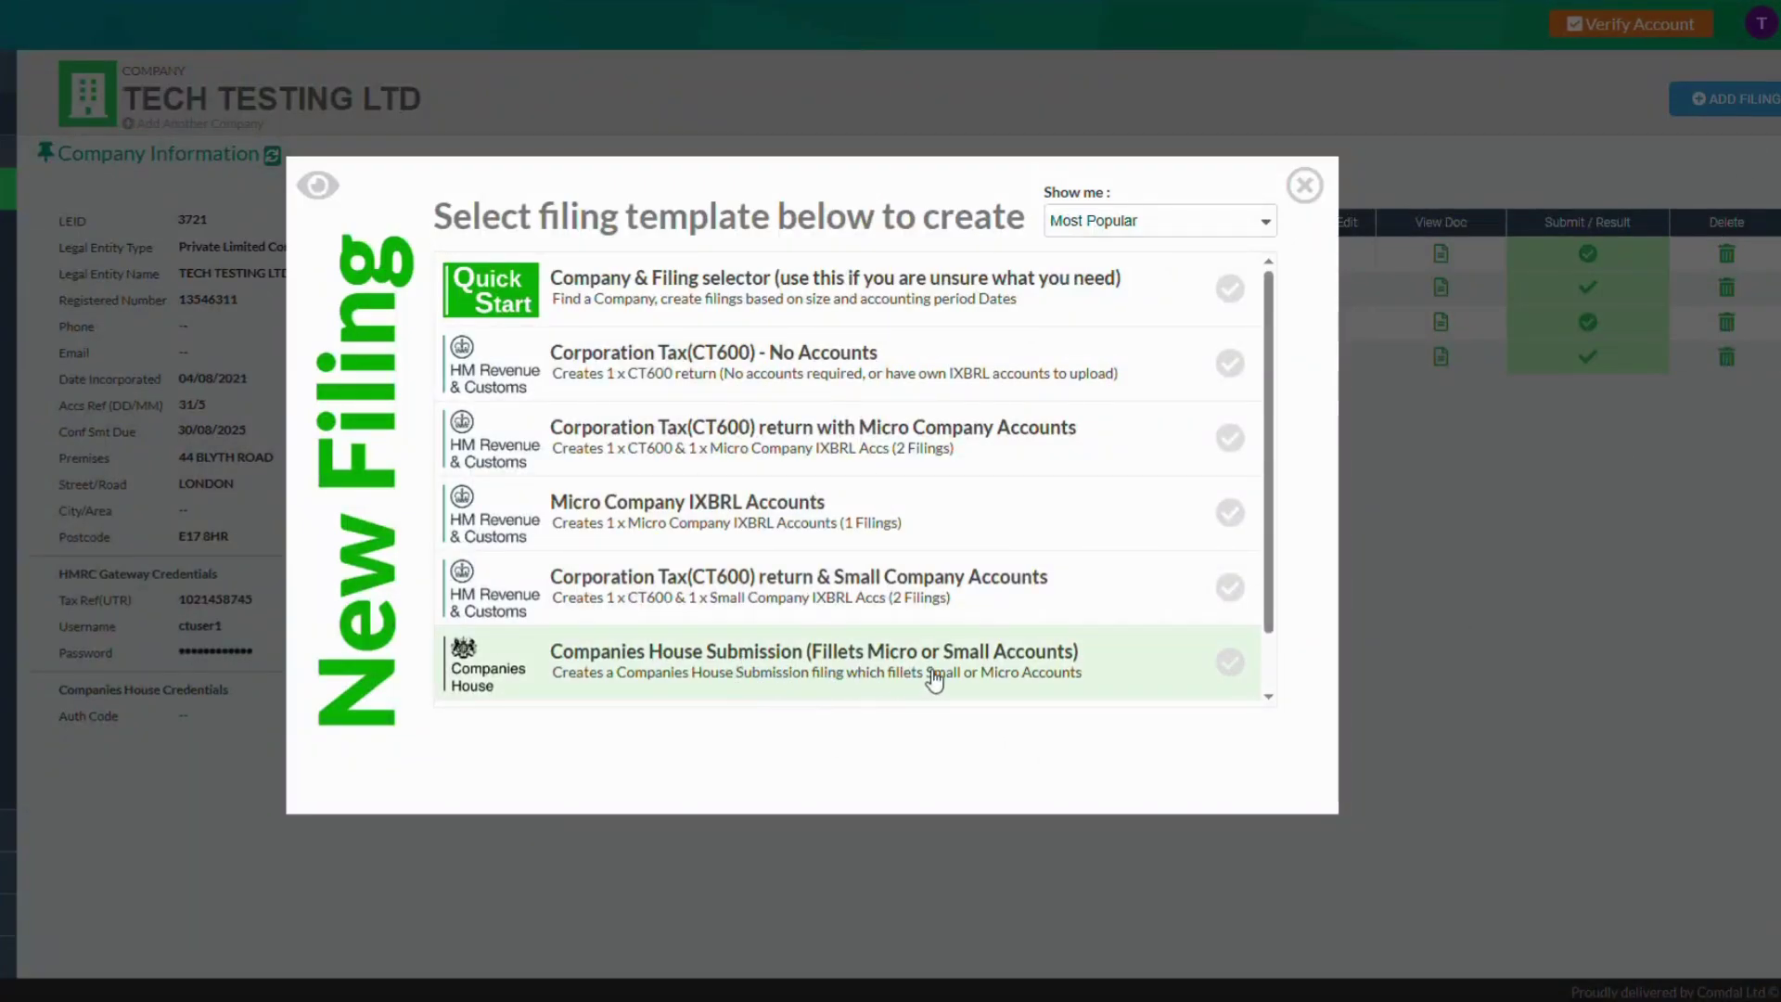
{"action": "left_click", "coordinate": [1305, 185]}
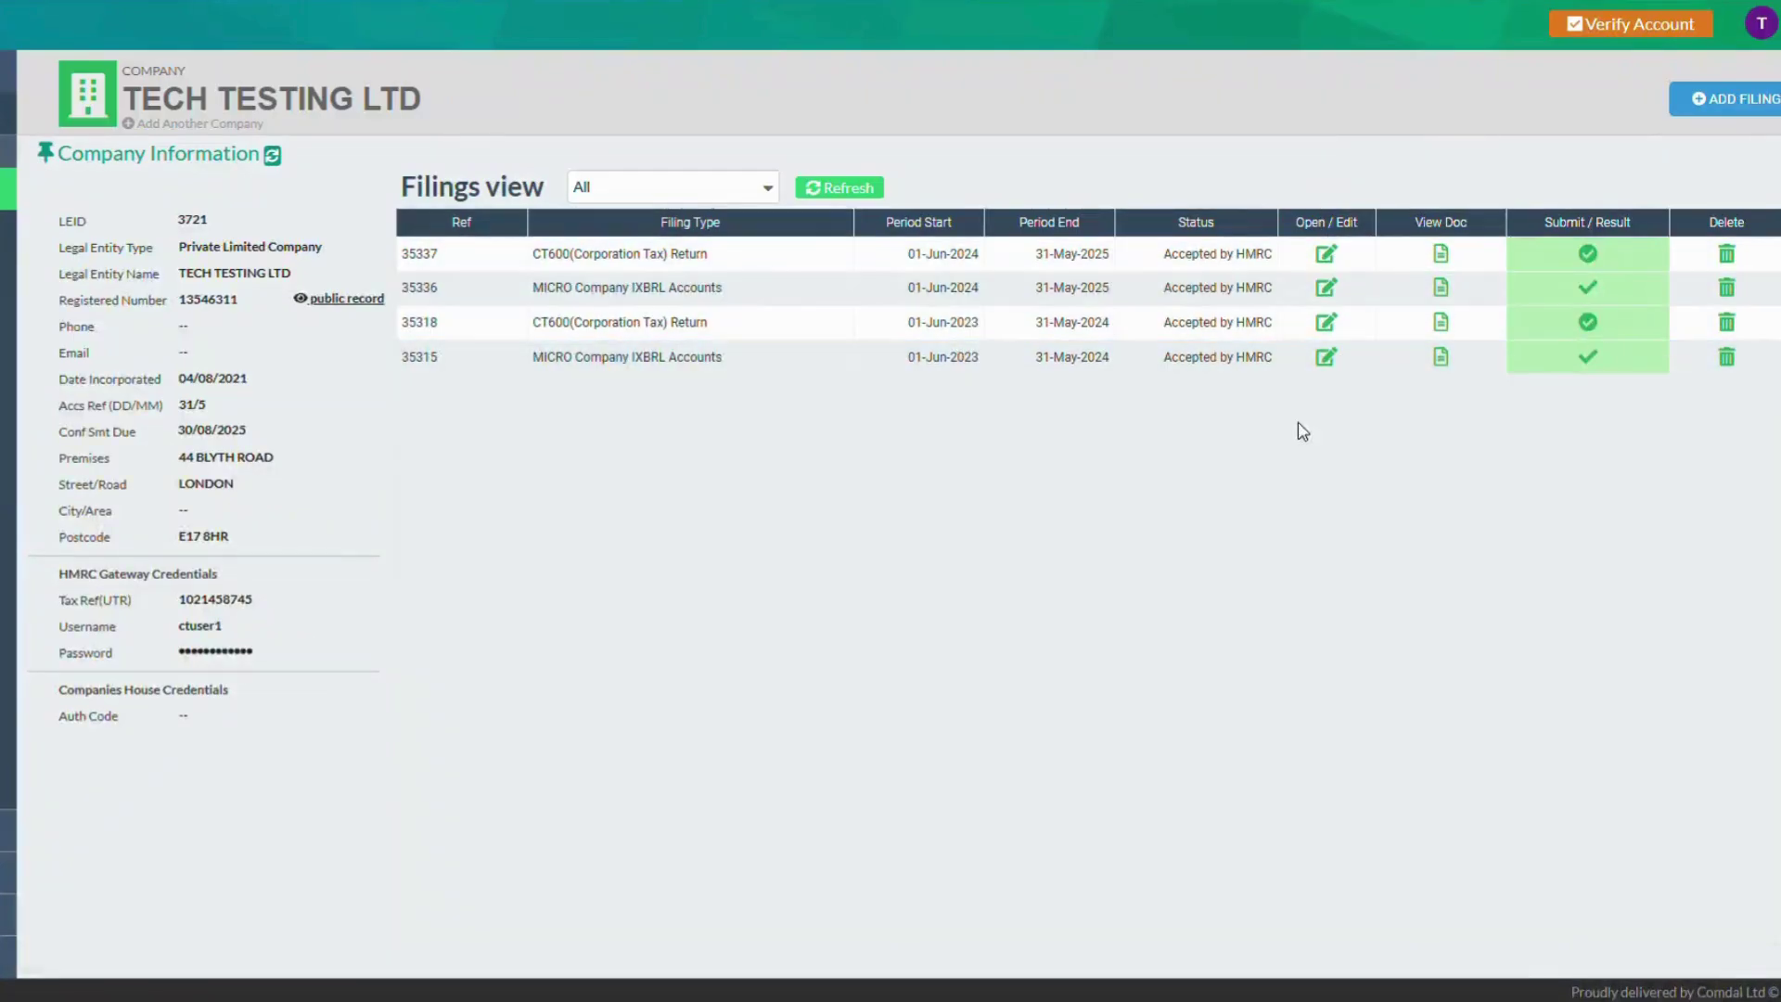